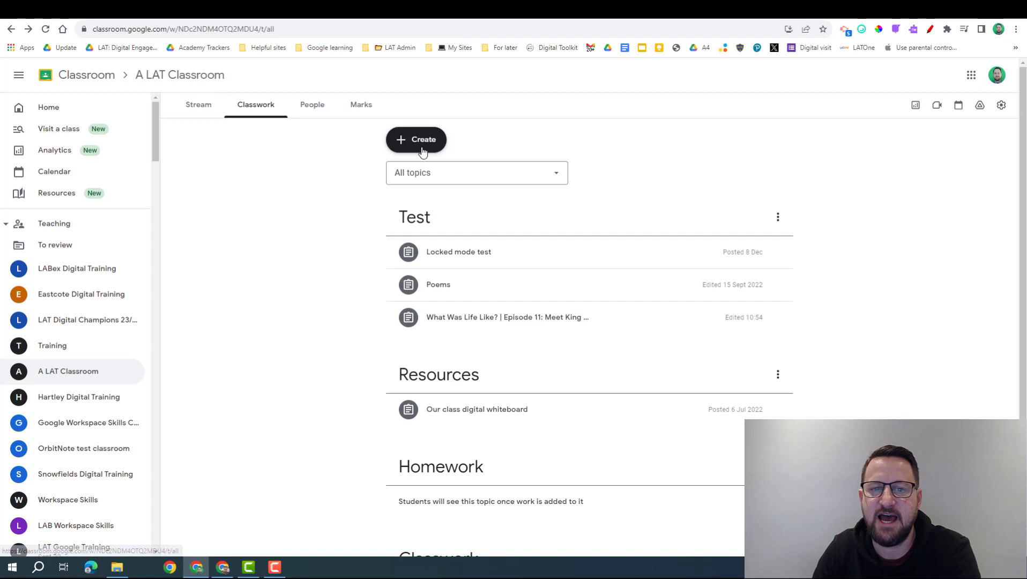
Step: Start a new assignment and open its Practice sets library of example sets
{"action": "left_click", "coordinate": [422, 142]}
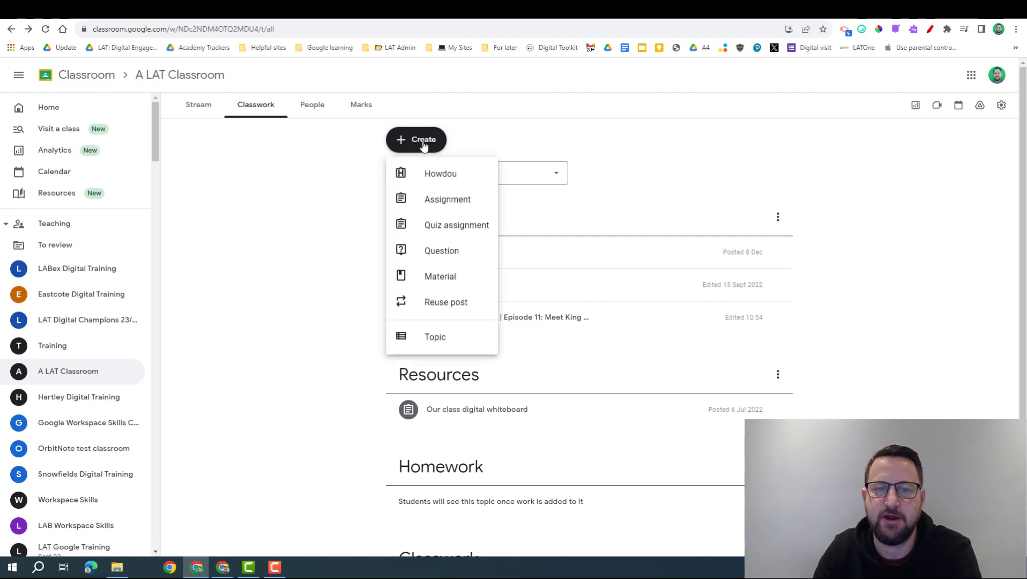
{"action": "left_click", "coordinate": [433, 202]}
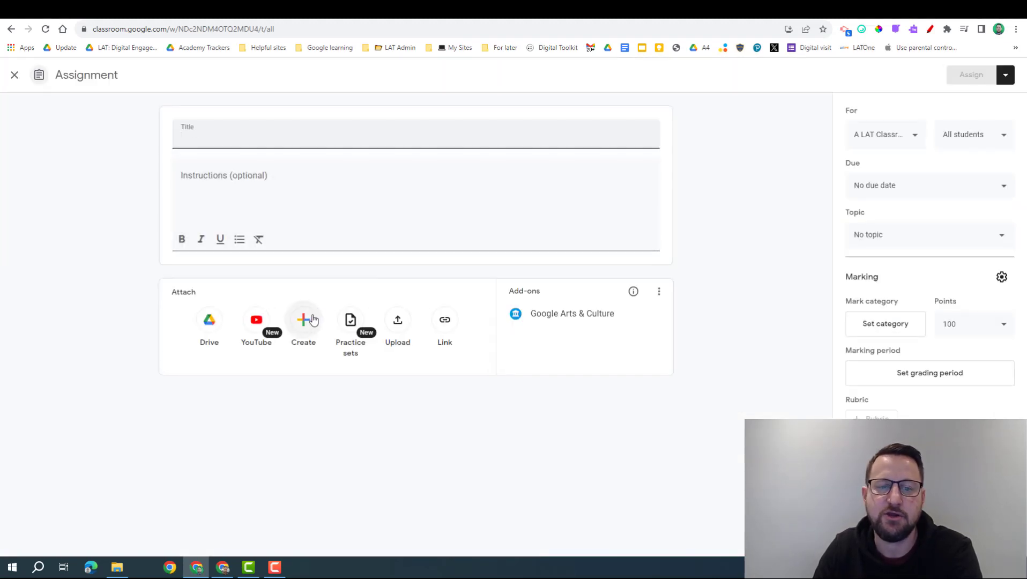
{"action": "left_click", "coordinate": [352, 324]}
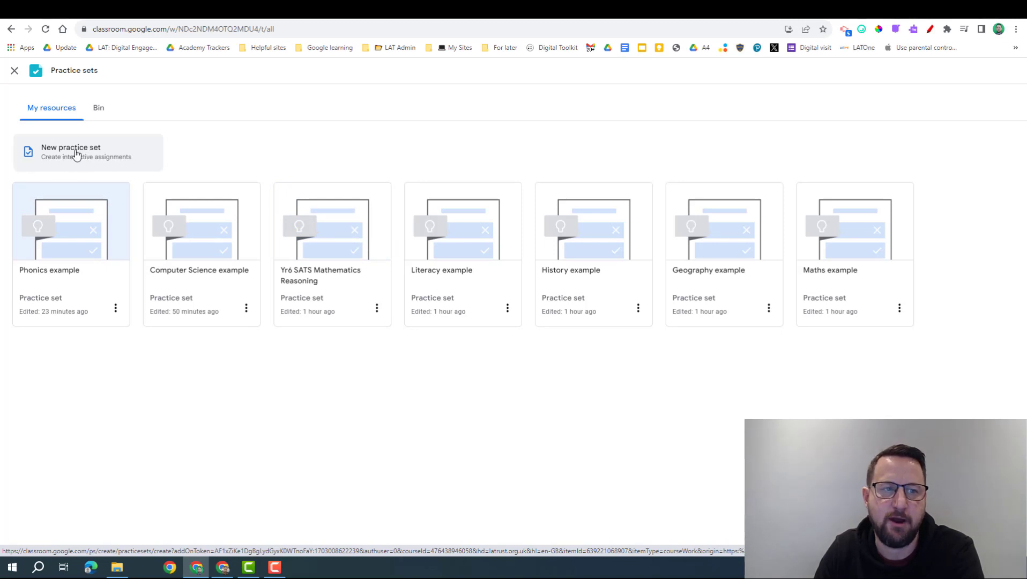
Step: Create a new practice set titled 'Example', keeping its first question as Short answer
{"action": "left_click", "coordinate": [76, 154]}
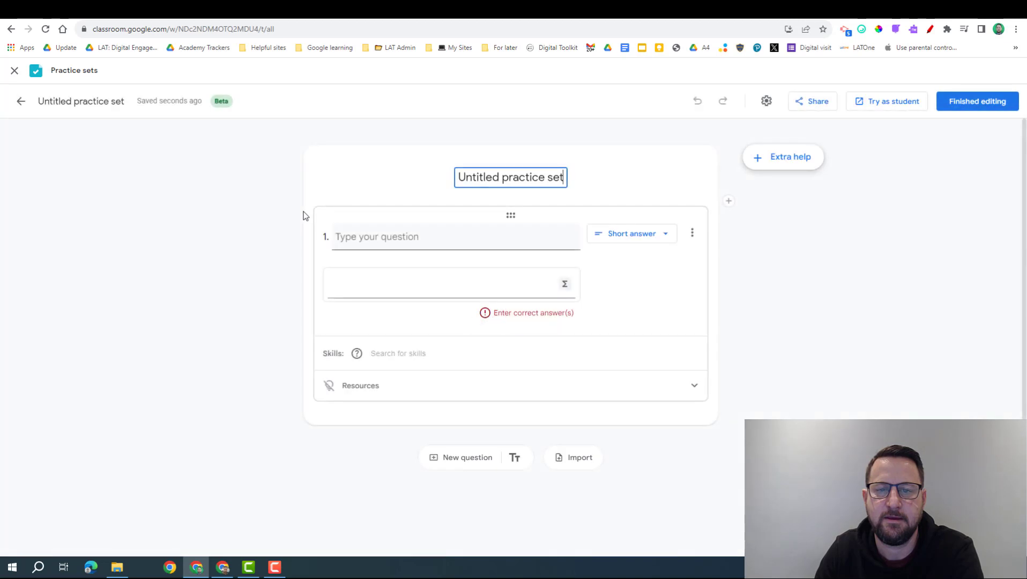
{"action": "triple_click", "coordinate": [504, 181]}
{"action": "type", "text": "Exampl;"}
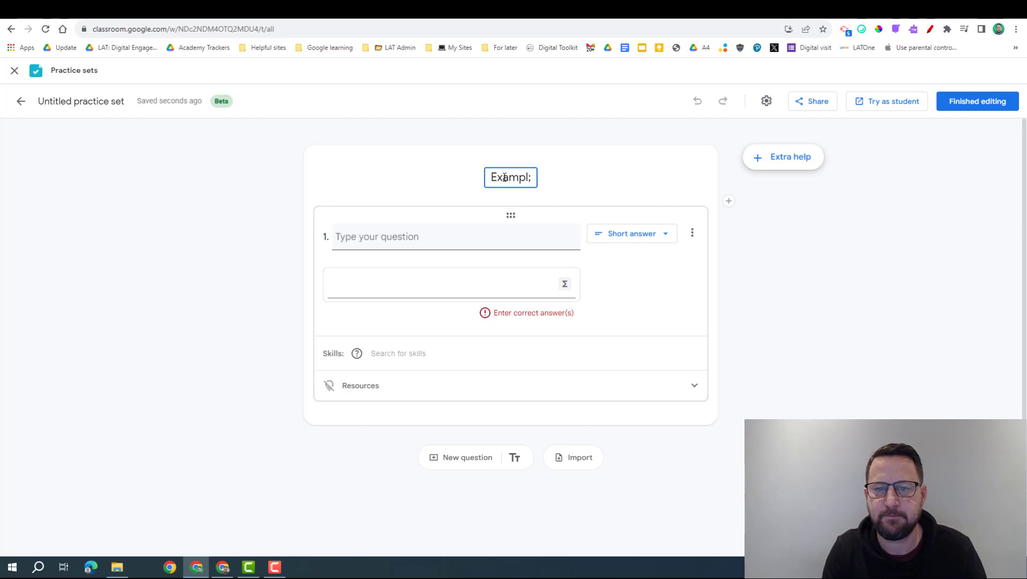
{"action": "key", "text": "BackSpace"}
{"action": "type", "text": "e"}
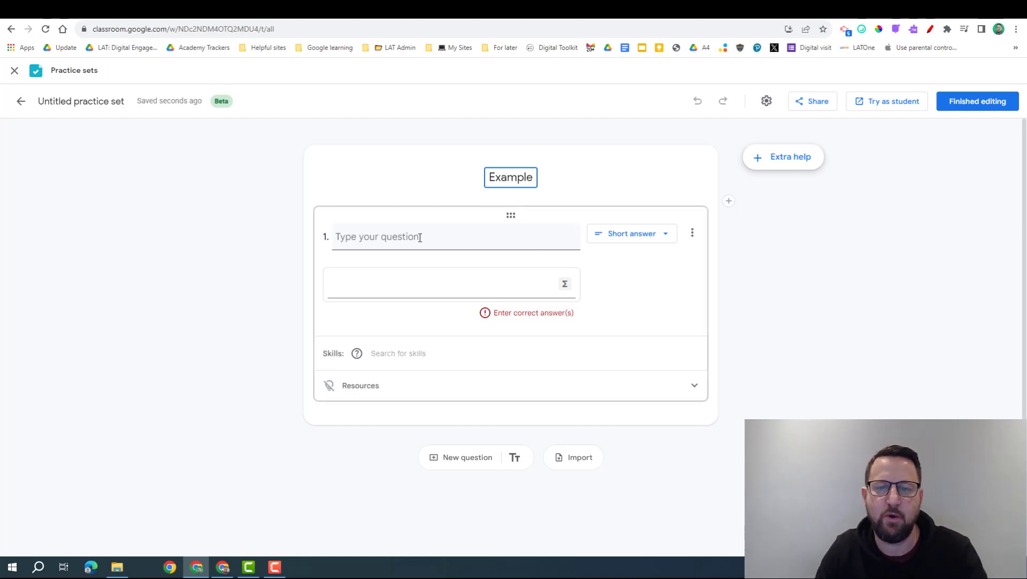
{"action": "left_click", "coordinate": [642, 236]}
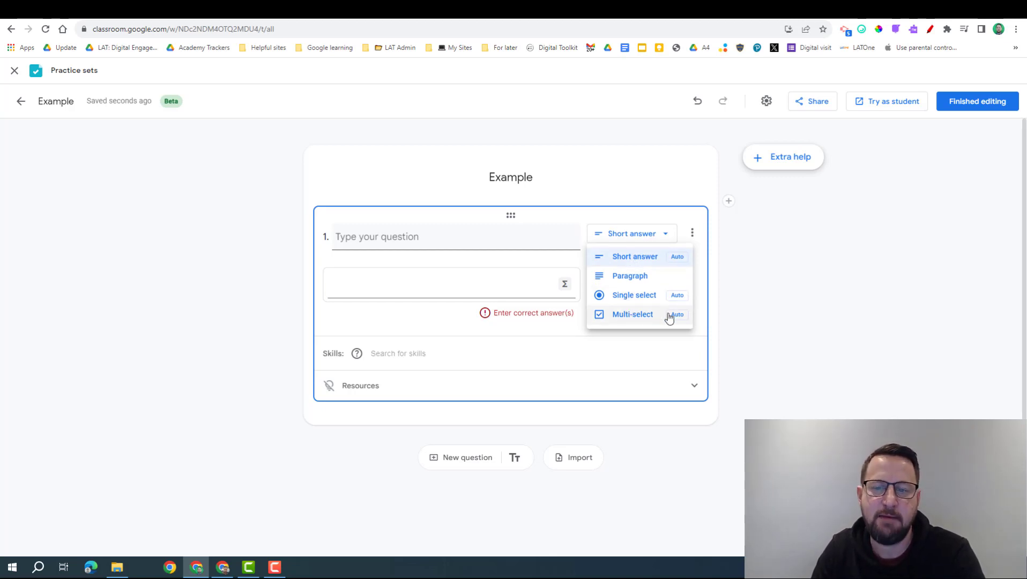
{"action": "mouse_move", "coordinate": [673, 290]}
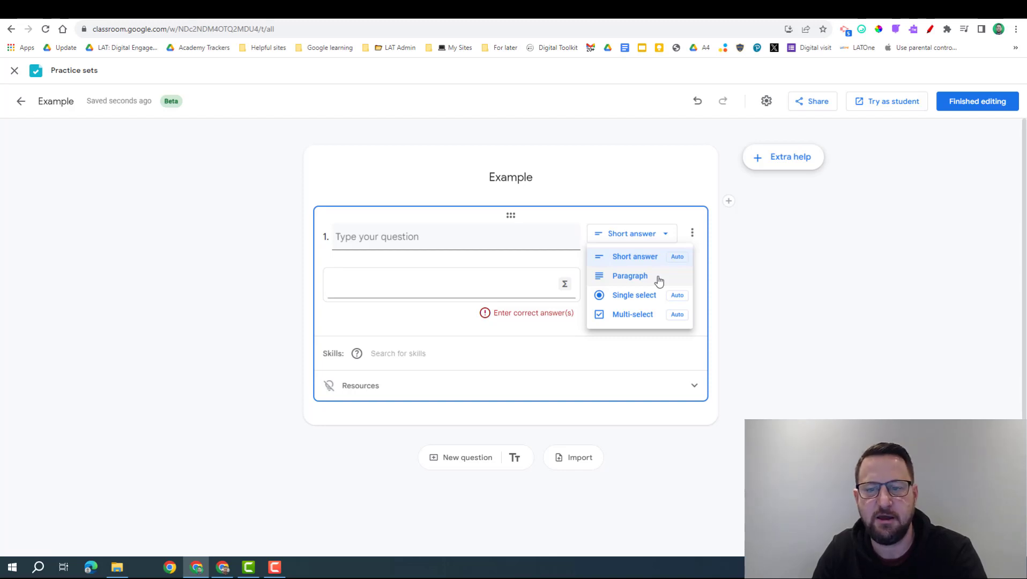
{"action": "left_click", "coordinate": [679, 256]}
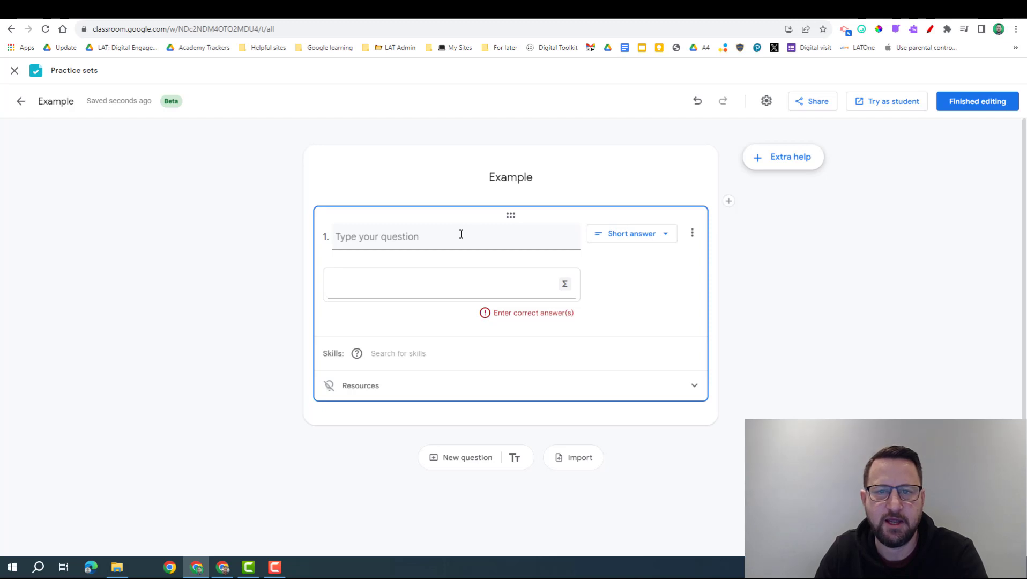
Step: Enter question 1 'How many wives did Henry VIII have?' with correct answer 6
{"action": "left_click", "coordinate": [369, 239]}
{"action": "type", "text": "How many wives did Henry VIII have?"}
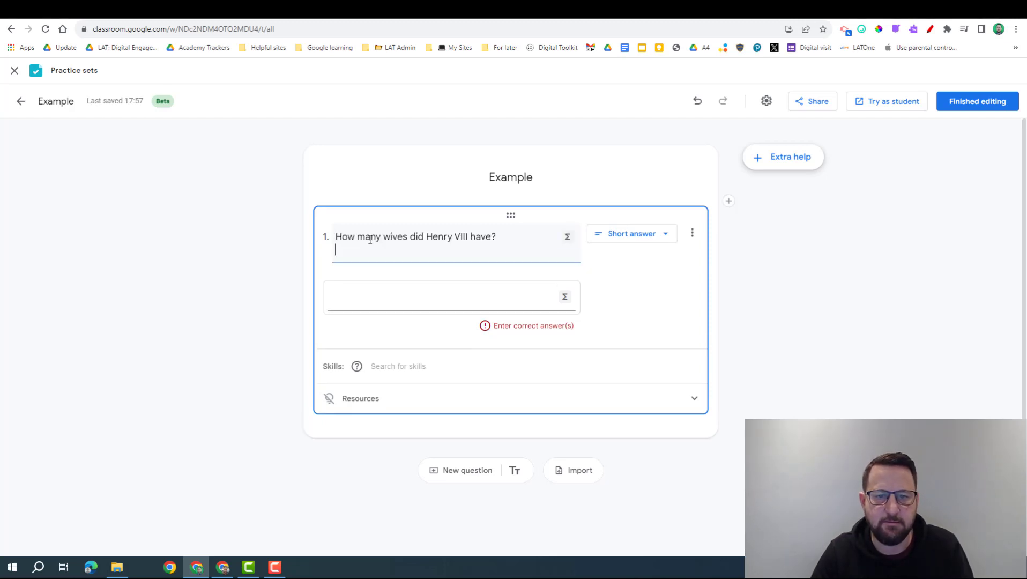
{"action": "key", "text": "BackSpace"}
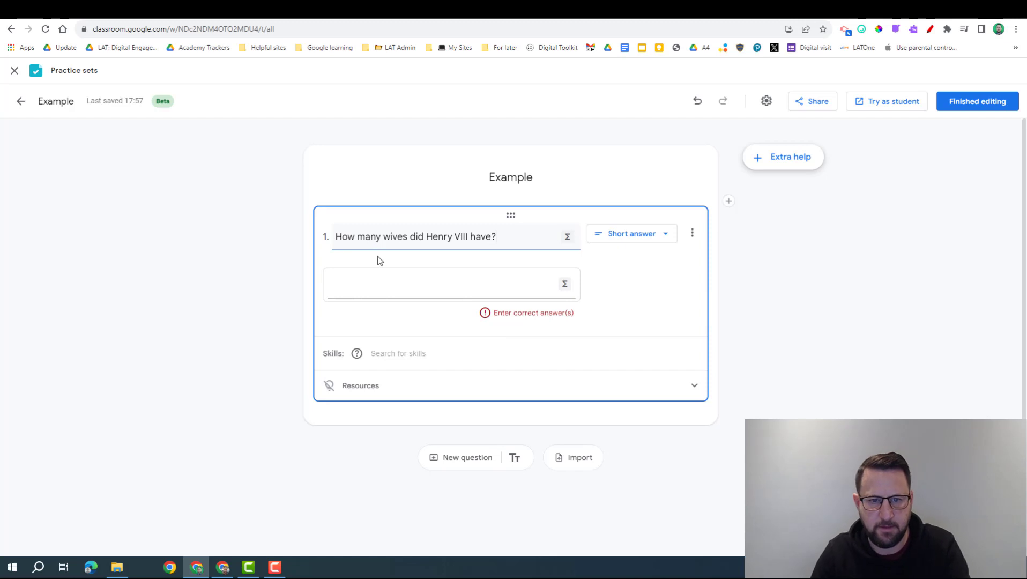
{"action": "left_click", "coordinate": [394, 286]}
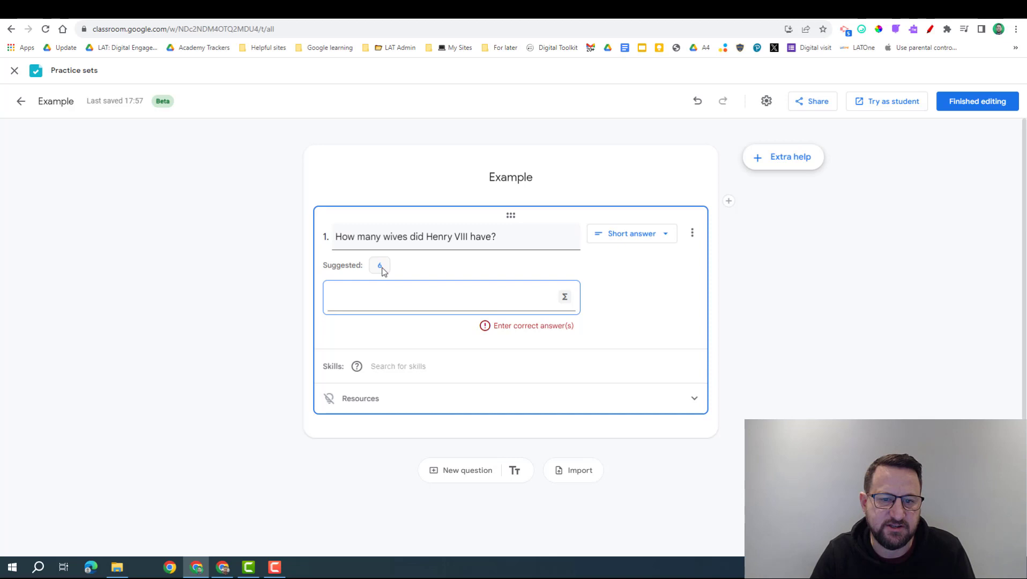
{"action": "left_click", "coordinate": [380, 266]}
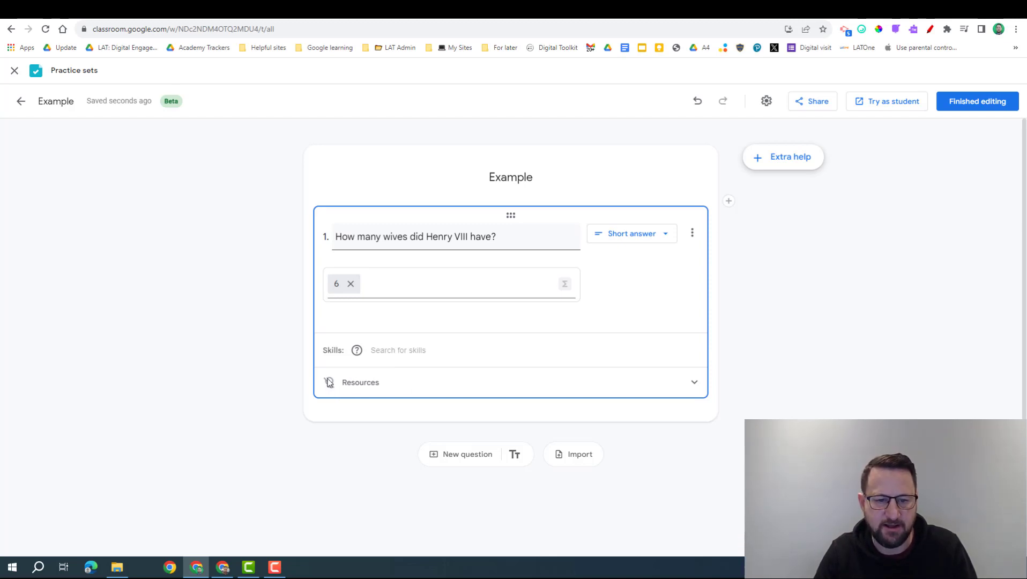
Step: Tag question 1 with the skill Tudors
{"action": "left_click", "coordinate": [391, 350]}
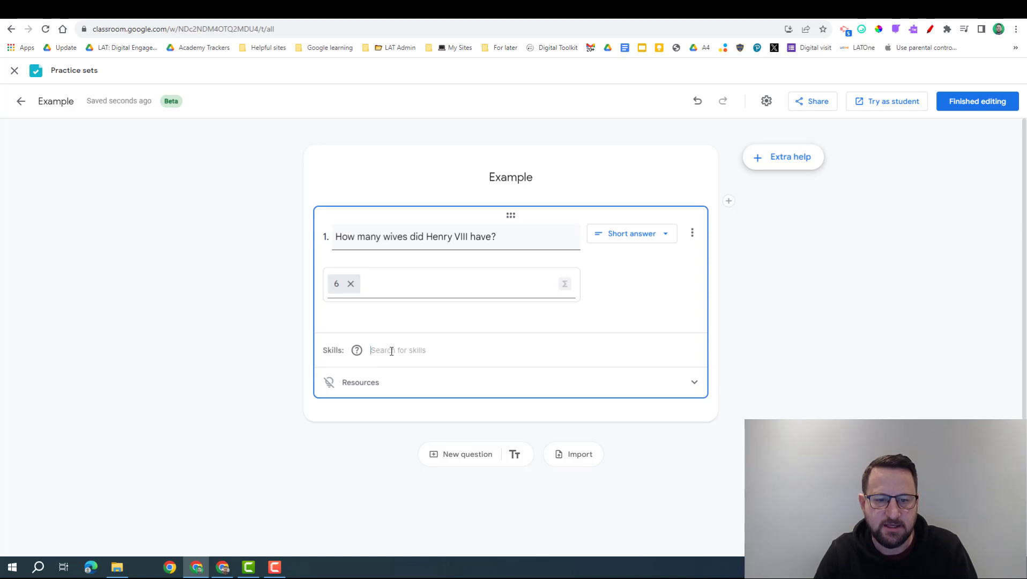
{"action": "type", "text": "Henry V"}
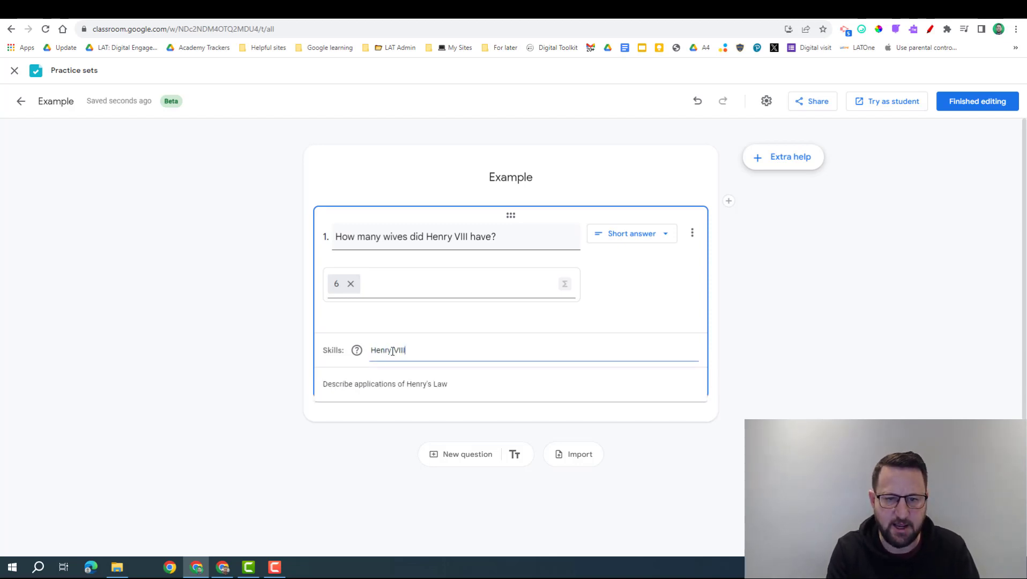
{"action": "type", "text": "II"}
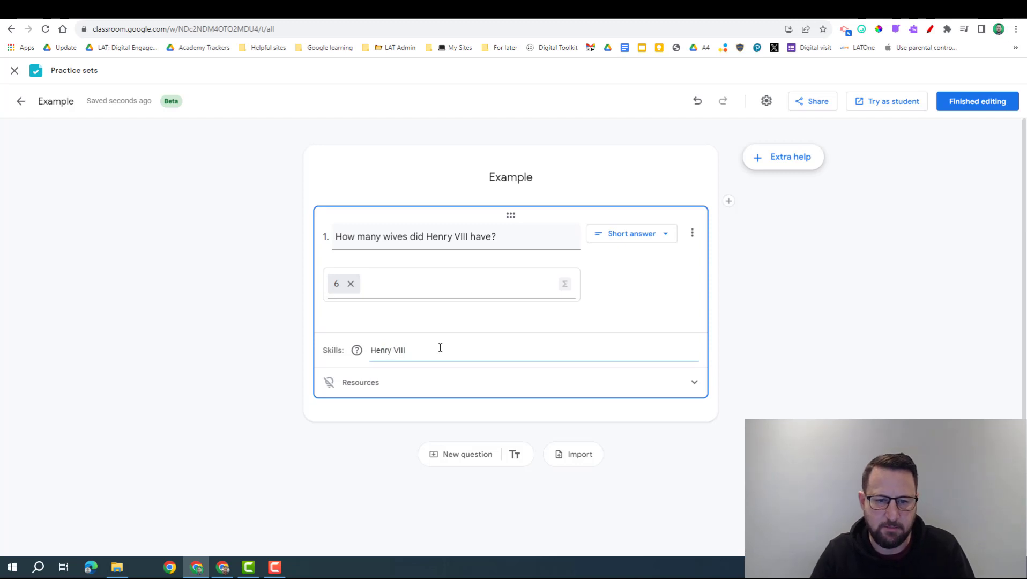
{"action": "key", "text": "BackSpace"}
{"action": "key", "text": "BackSpace"}
{"action": "key", "text": "BackSpace"}
{"action": "key", "text": "BackSpace"}
{"action": "key", "text": "BackSpace"}
{"action": "key", "text": "BackSpace"}
{"action": "key", "text": "BackSpace"}
{"action": "key", "text": "BackSpace"}
{"action": "key", "text": "BackSpace"}
{"action": "key", "text": "BackSpace"}
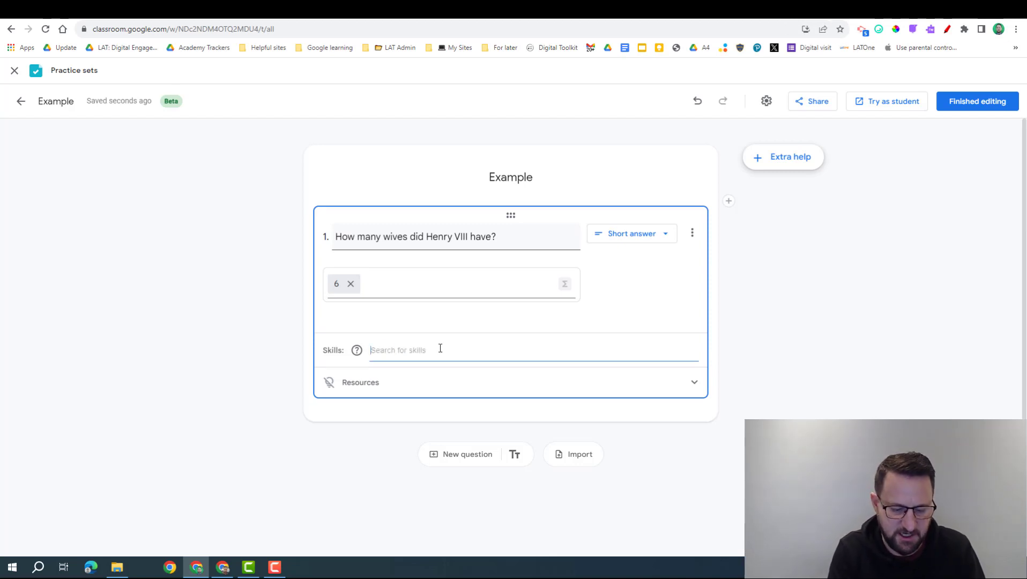
{"action": "type", "text": "Tudors"}
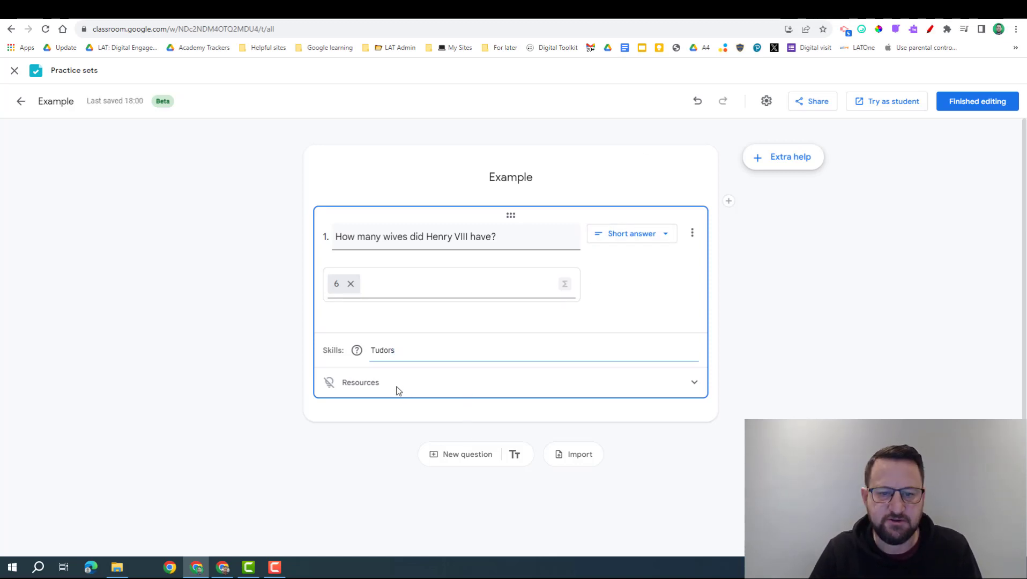
Step: Add the Horrible Histories Wives of Henry VIII YouTube video as a resource for question 1
{"action": "left_click", "coordinate": [693, 386]}
{"action": "left_click", "coordinate": [385, 475]}
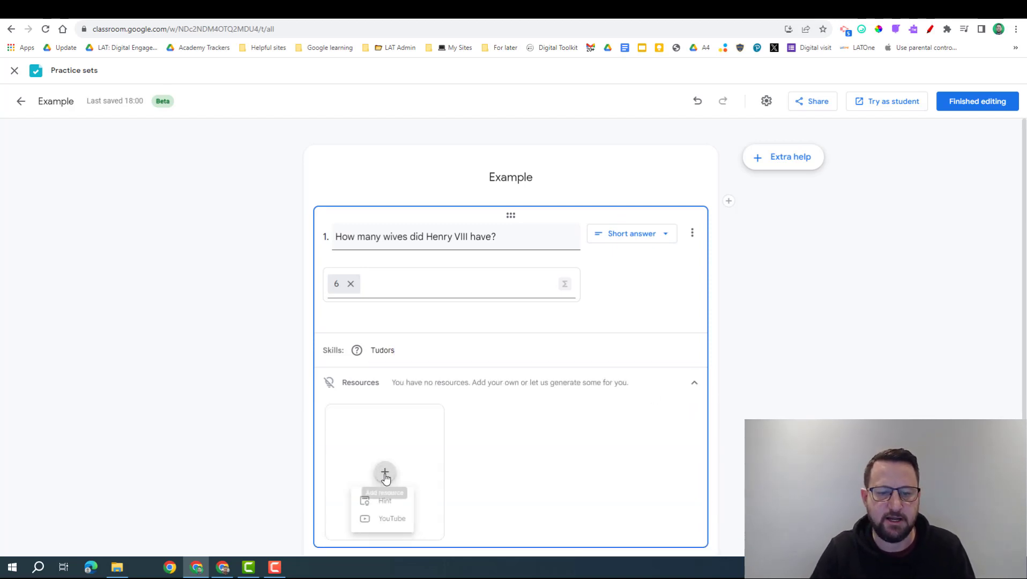
{"action": "left_click", "coordinate": [392, 523]}
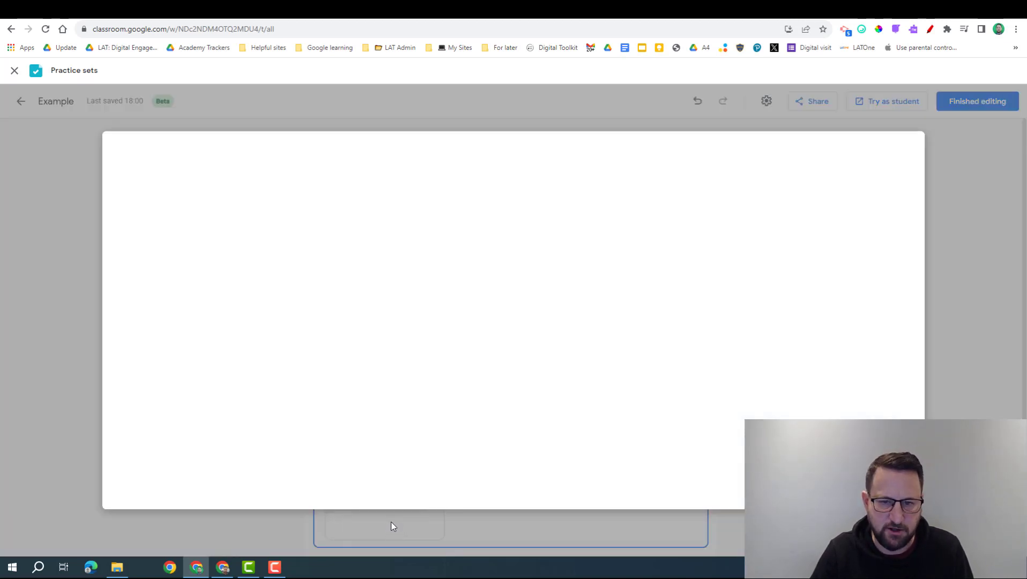
{"action": "type", "text": "https://www.youtube.com/watch?v=rTdTDCRKvvM"}
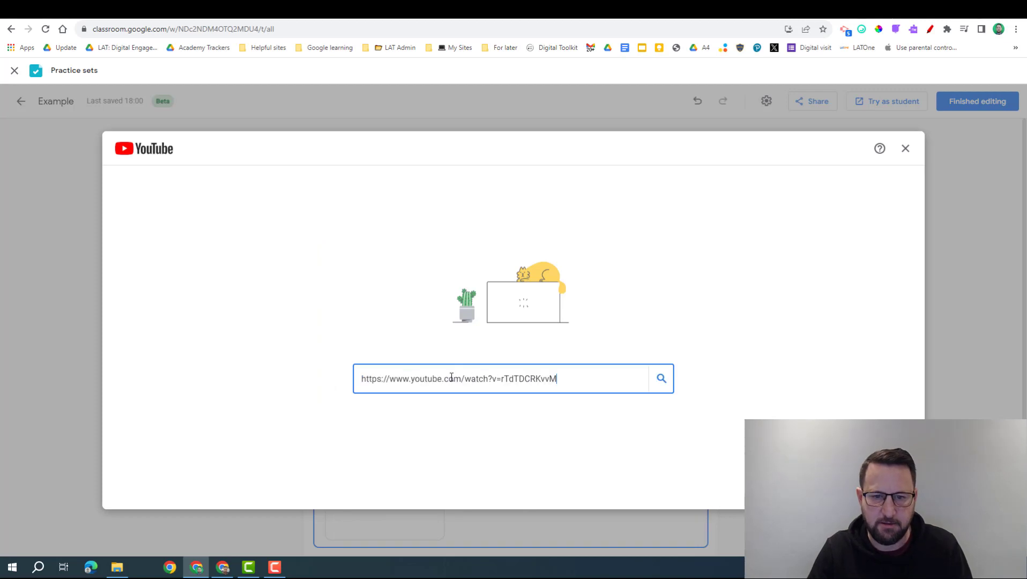
{"action": "left_click", "coordinate": [660, 380]}
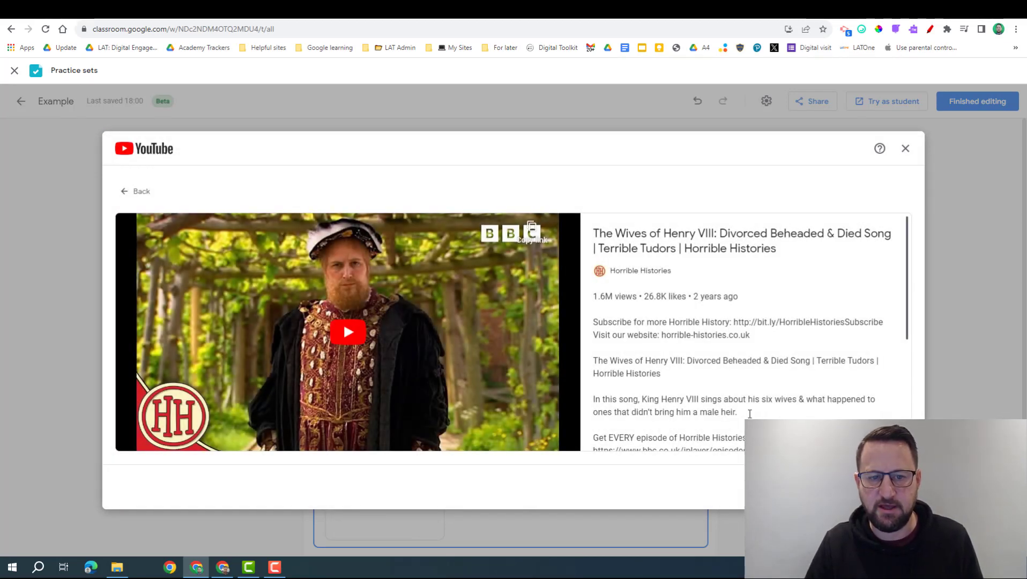
{"action": "left_click", "coordinate": [888, 487]}
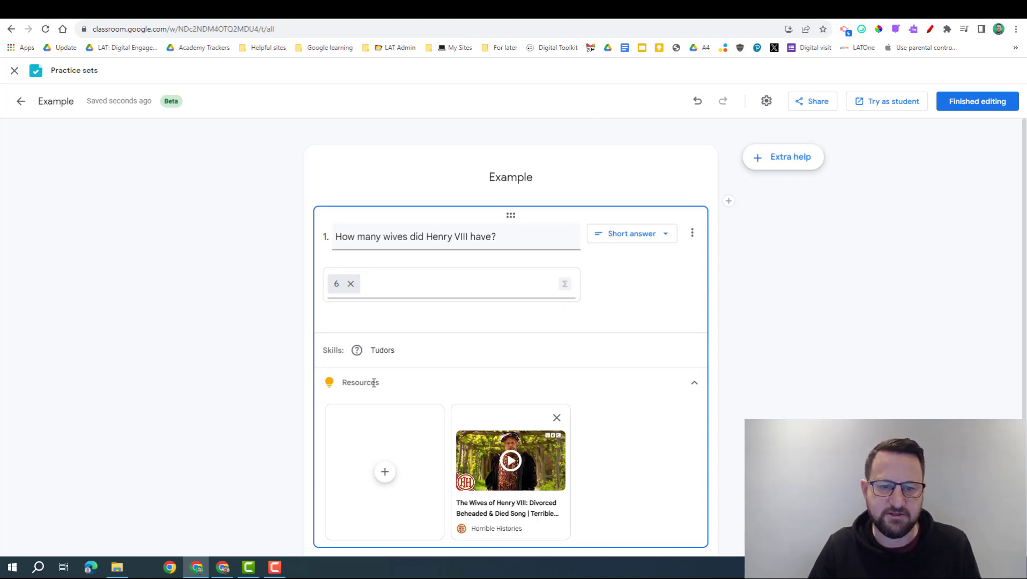
Step: Add and save a 'Remember the rhyme' hint for question 1
{"action": "left_click", "coordinate": [385, 474]}
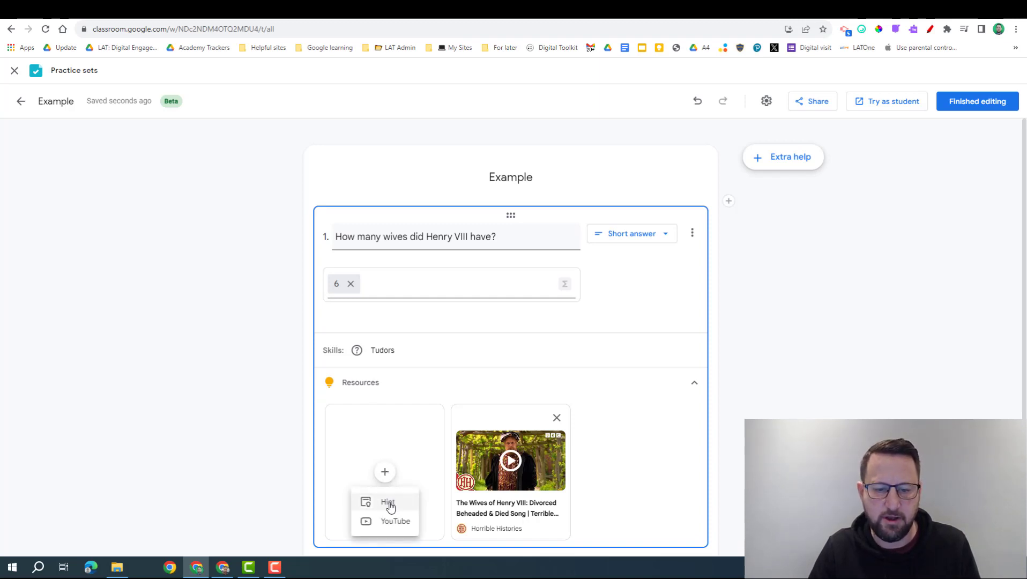
{"action": "left_click", "coordinate": [388, 502]}
{"action": "type", "text": "Reme"}
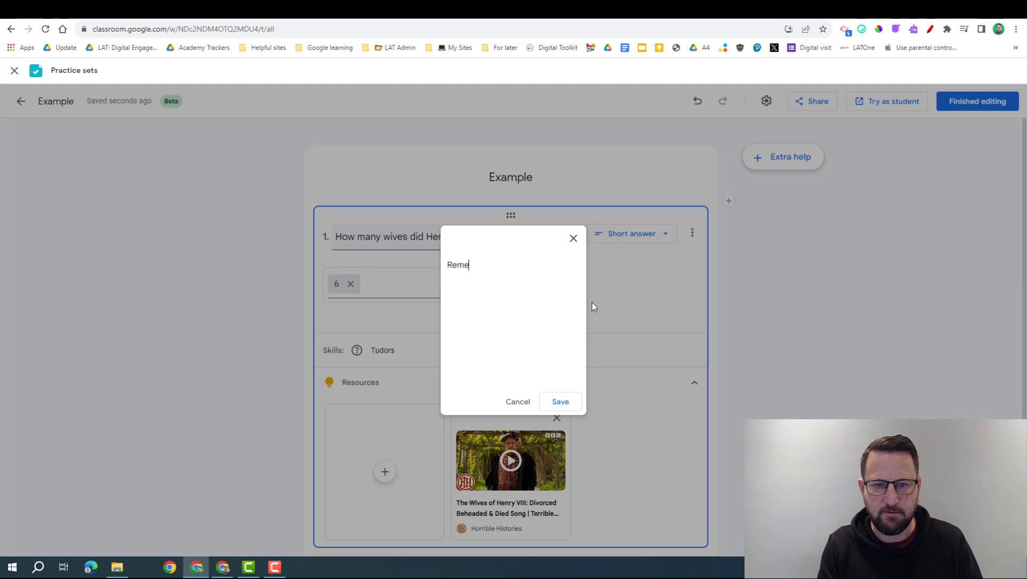
{"action": "type", "text": "mber the rh"}
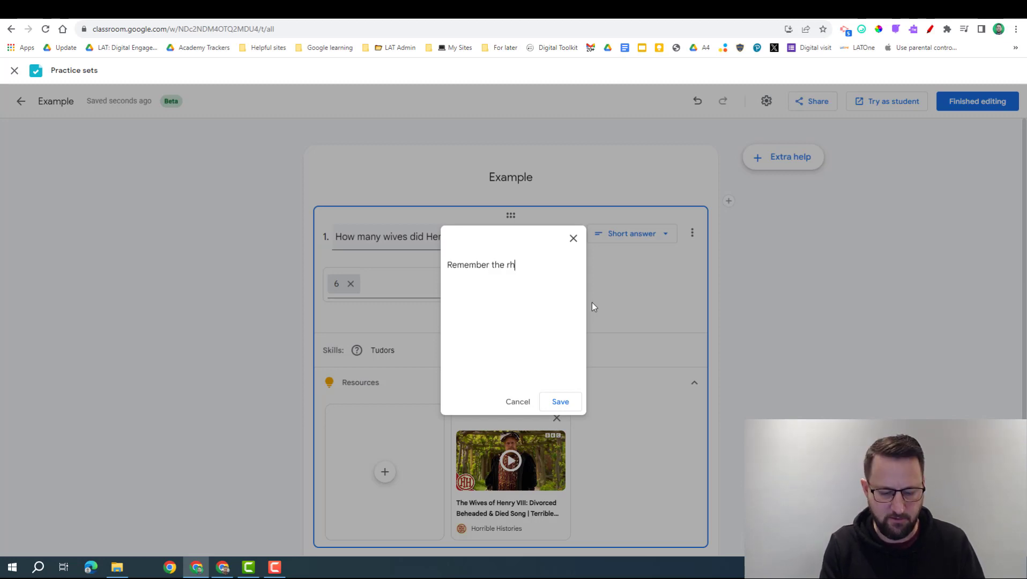
{"action": "type", "text": "yme"}
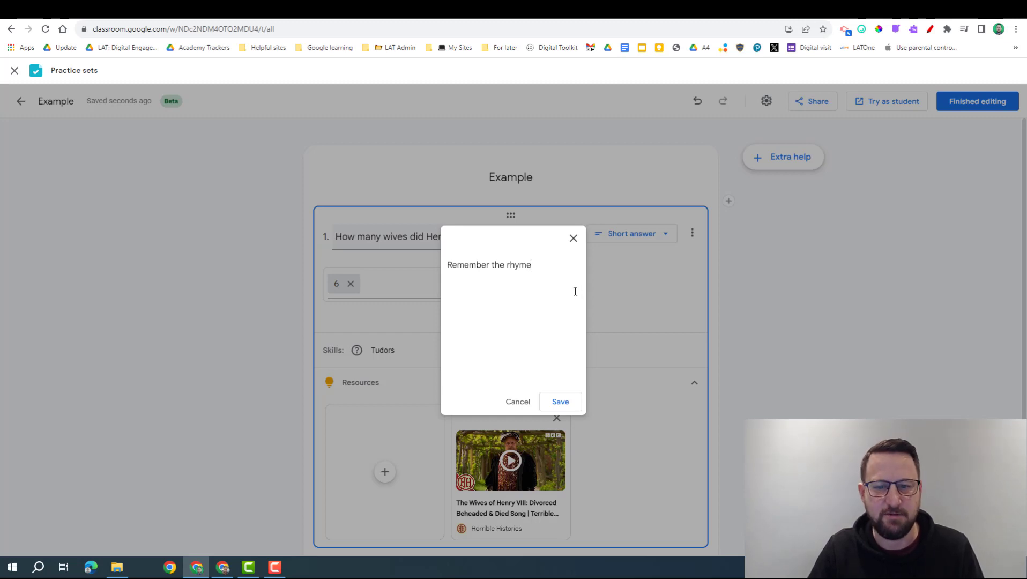
{"action": "left_click", "coordinate": [561, 402]}
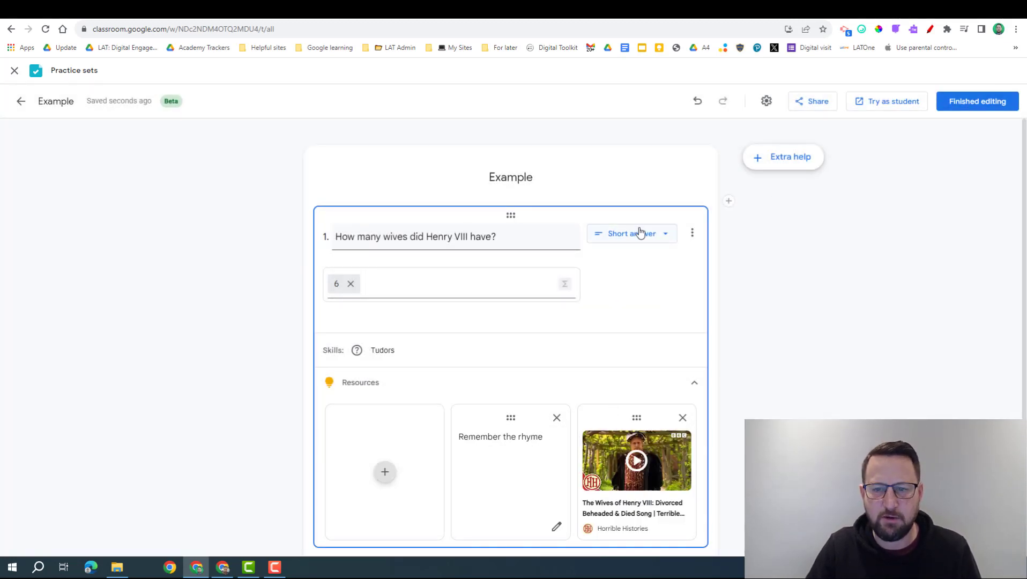
Step: Insert an intro block above question 1 reading 'We are learning about the Tudors'
{"action": "left_click", "coordinate": [729, 201]}
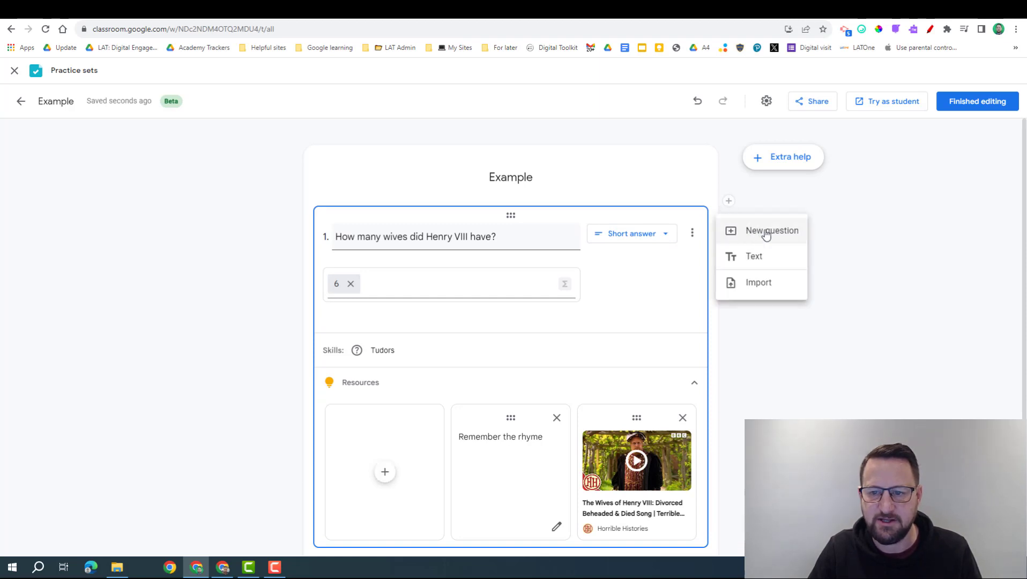
{"action": "left_click", "coordinate": [755, 257]}
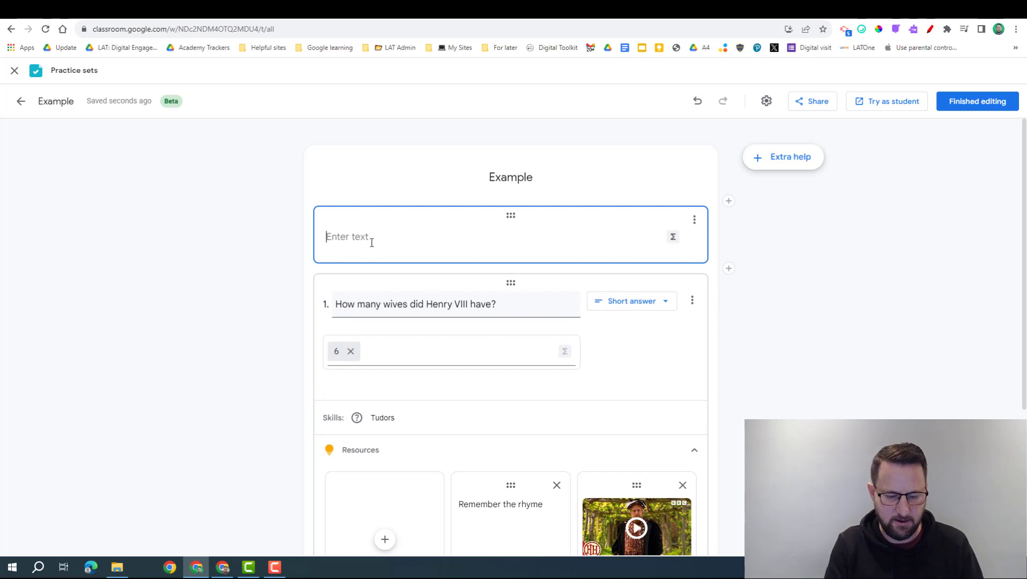
{"action": "type", "text": "We are learning about the Tudors"}
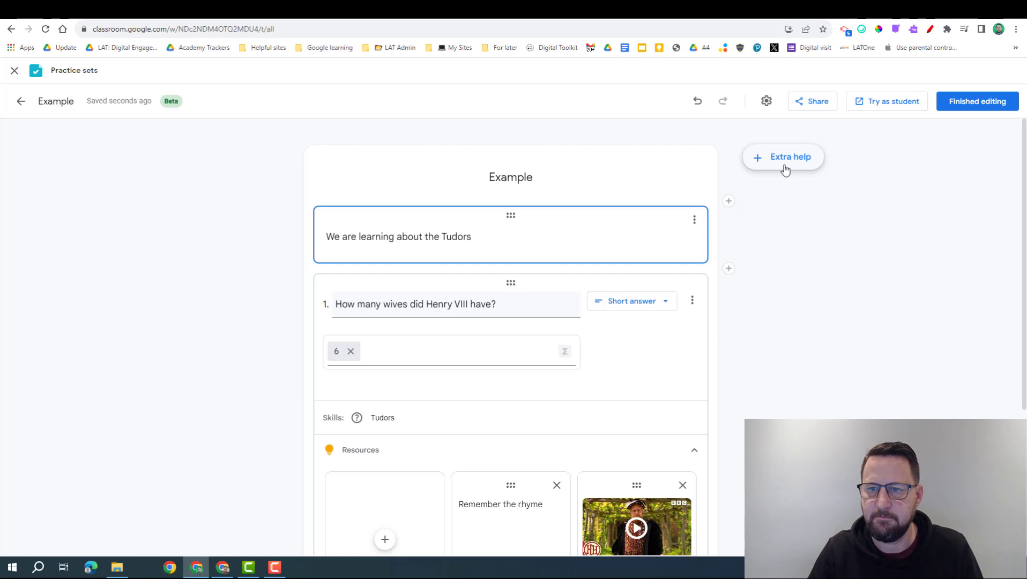
{"action": "left_click", "coordinate": [729, 268]}
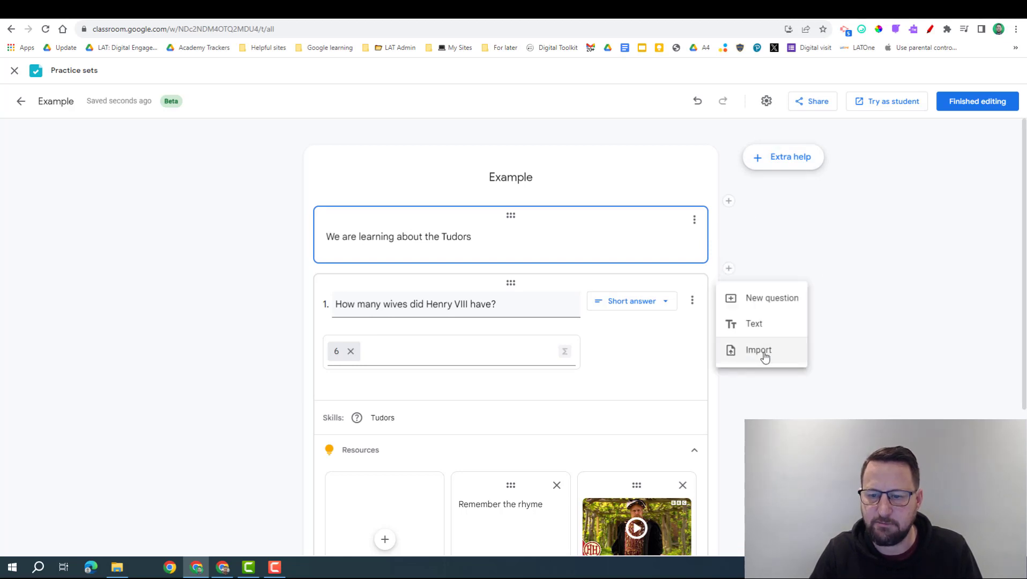
{"action": "left_click", "coordinate": [786, 233]}
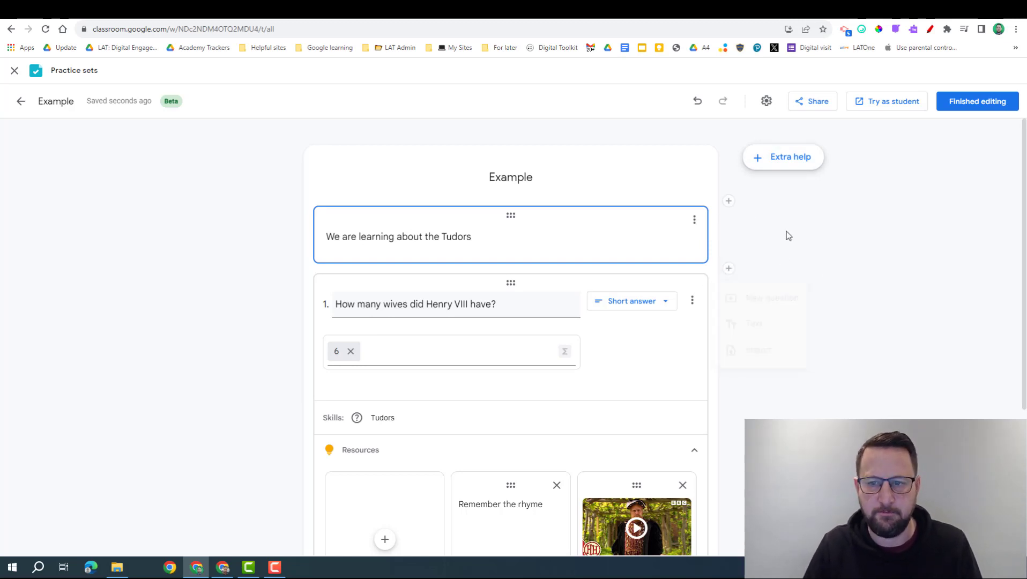
{"action": "scroll", "coordinate": [791, 235], "scroll_direction": "down", "scroll_amount": 4}
{"action": "scroll", "coordinate": [805, 278], "scroll_direction": "up", "scroll_amount": 4}
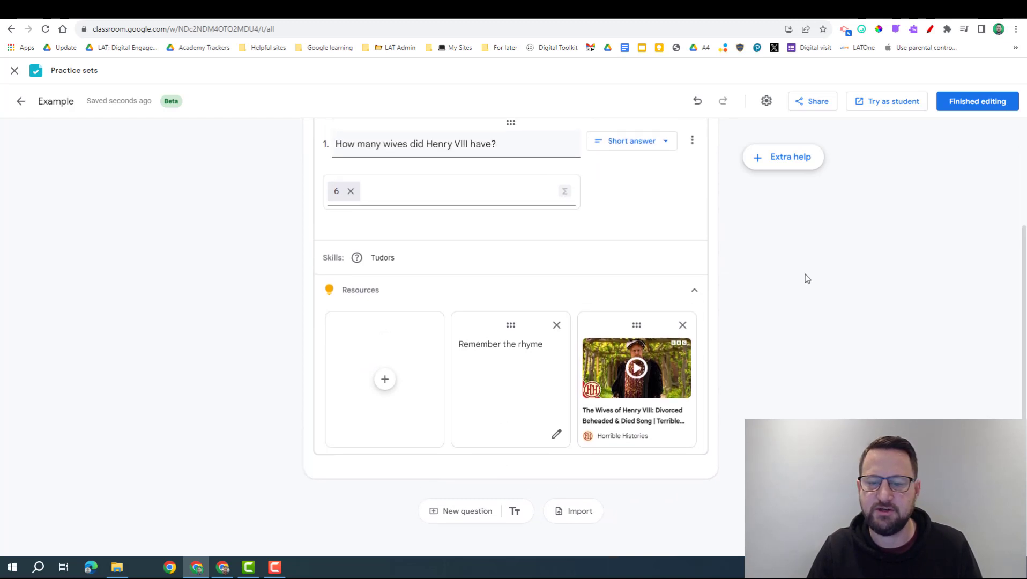
Step: Preview the set as a student, answer 6 and view the 'Remember the rhyme' hint
{"action": "left_click", "coordinate": [880, 107]}
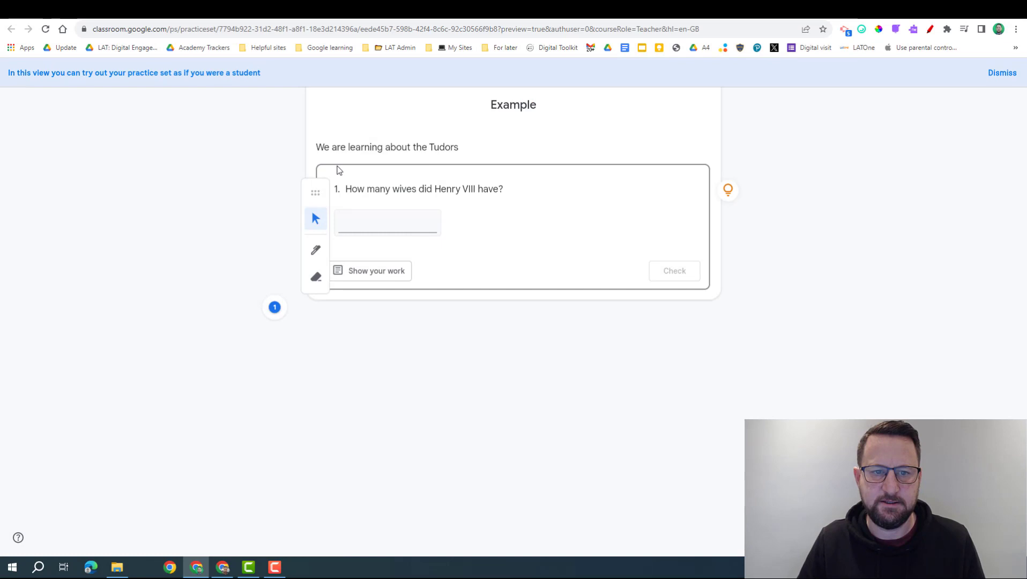
{"action": "left_click", "coordinate": [387, 226]}
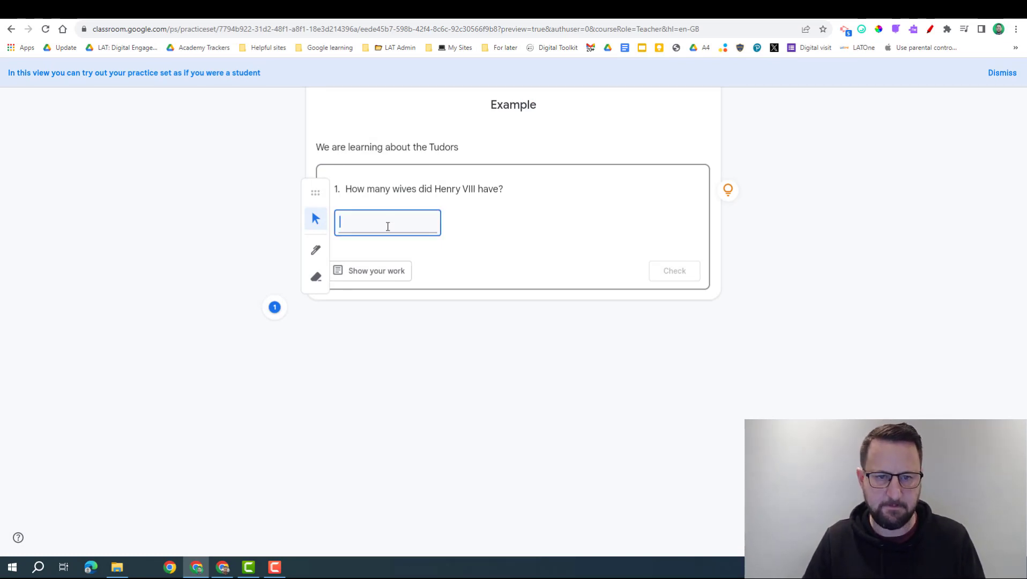
{"action": "type", "text": "6"}
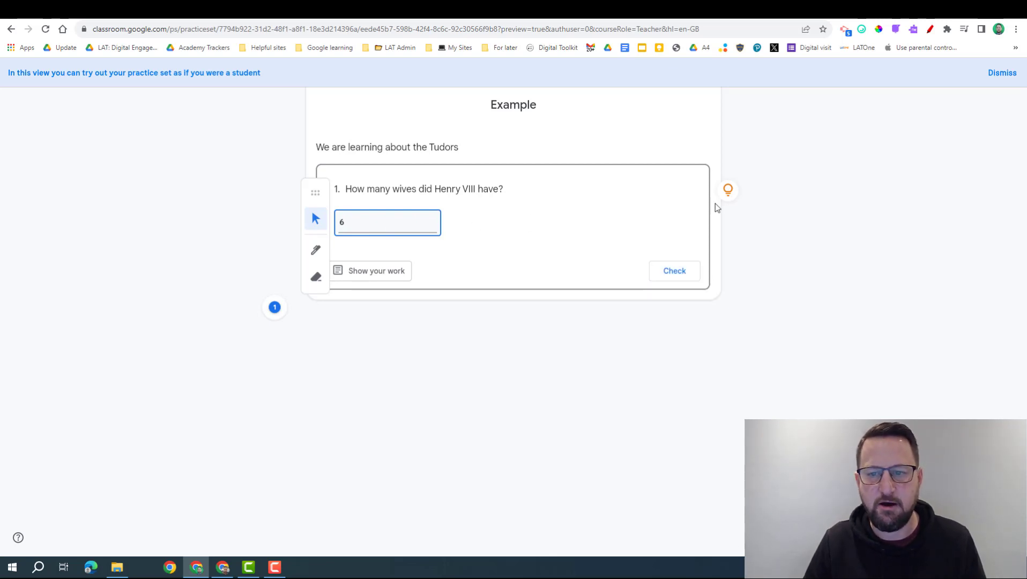
{"action": "left_click", "coordinate": [729, 192]}
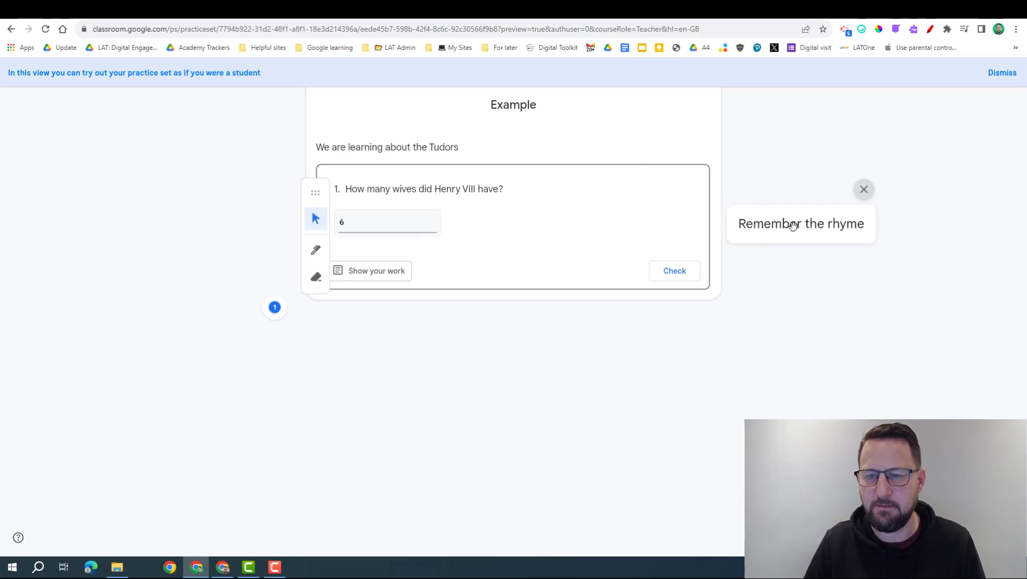
{"action": "left_click", "coordinate": [358, 221]}
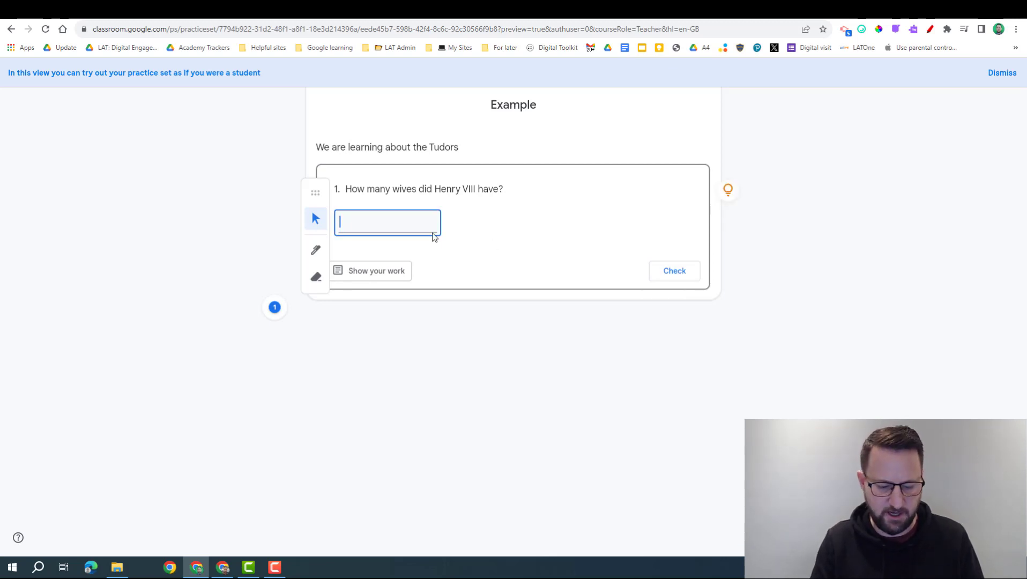
Step: Change the answer to 8, check it, then play and pause the suggested Horrible Histories video
{"action": "type", "text": "8"}
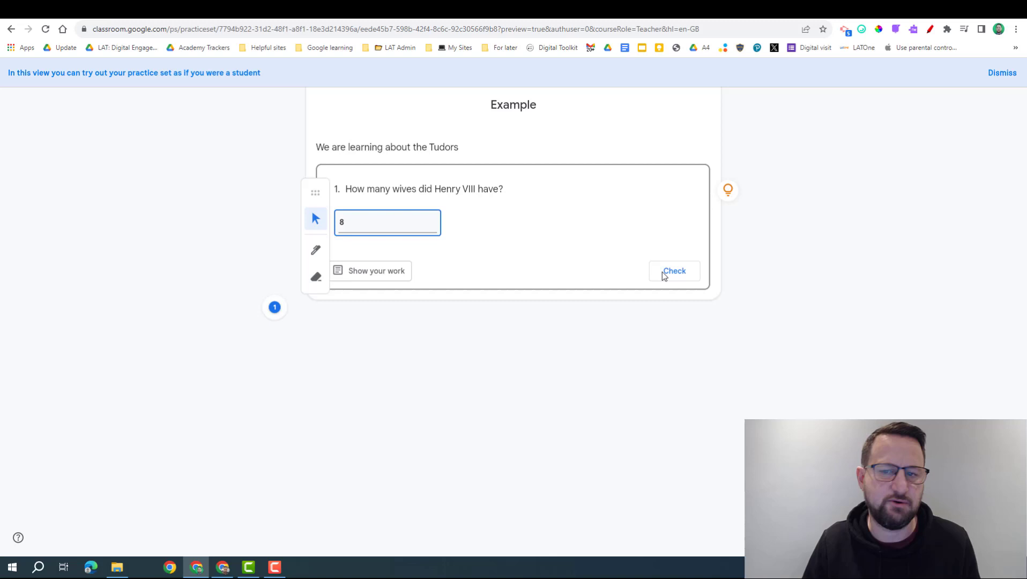
{"action": "left_click", "coordinate": [663, 272]}
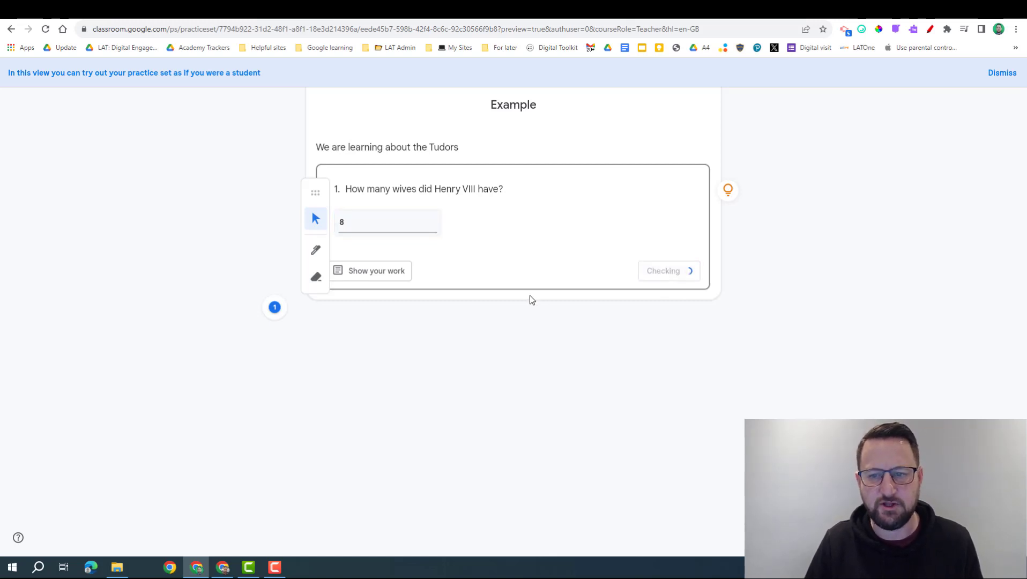
{"action": "left_click", "coordinate": [728, 191]}
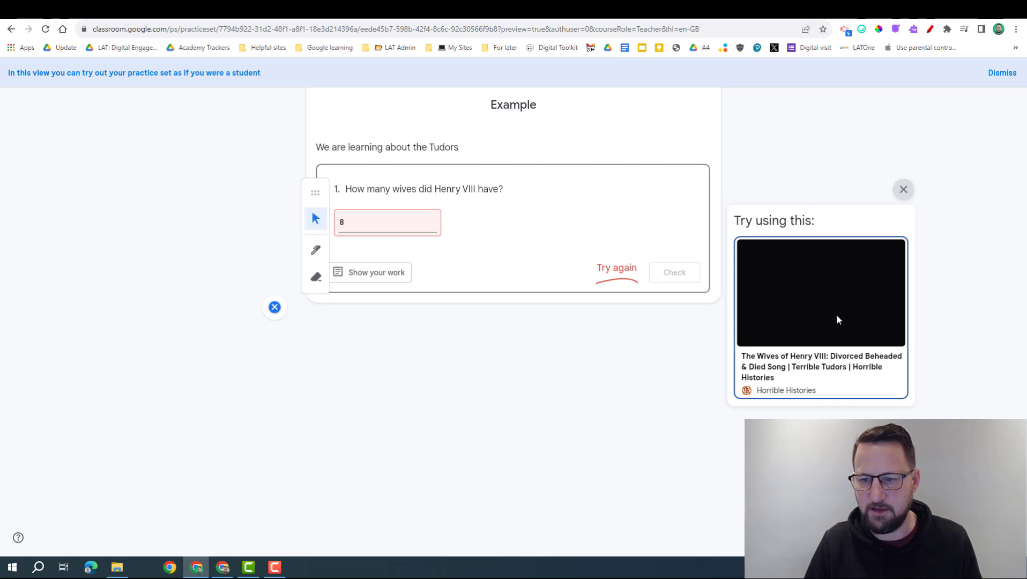
{"action": "left_click", "coordinate": [817, 326]}
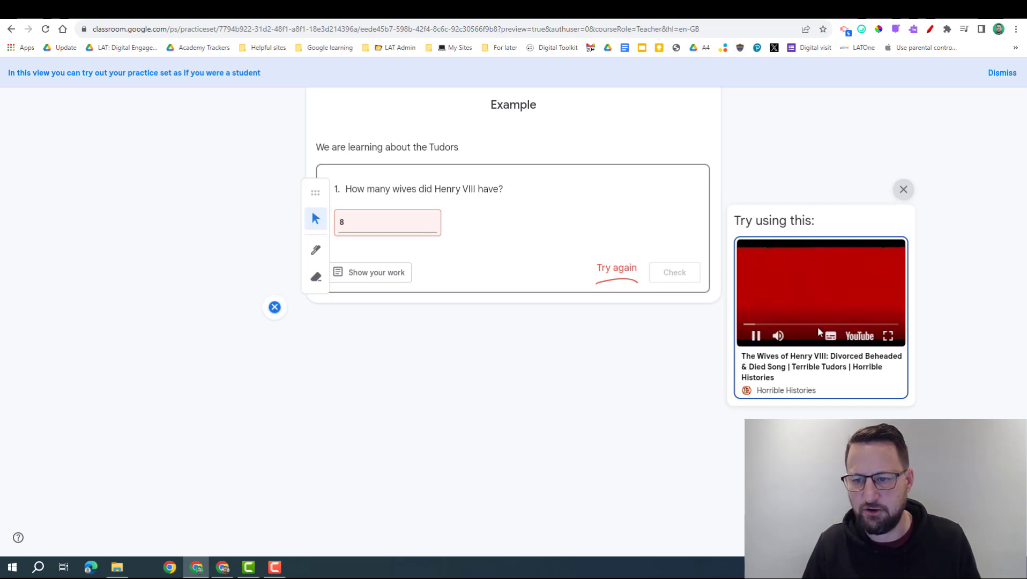
{"action": "left_click", "coordinate": [757, 336]}
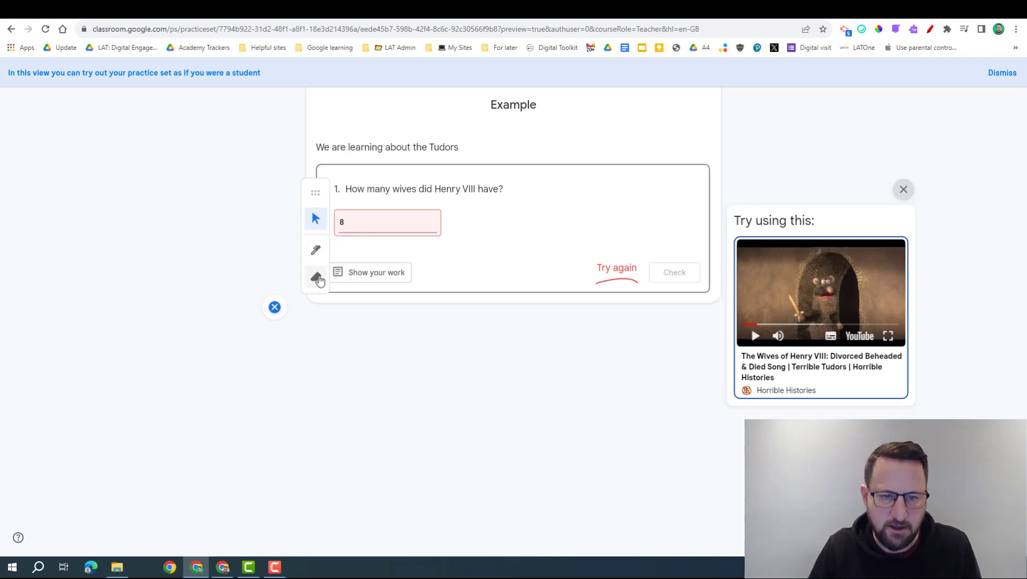
Step: Sketch a circle on the question and draw working in the Show your work area
{"action": "left_click", "coordinate": [317, 254]}
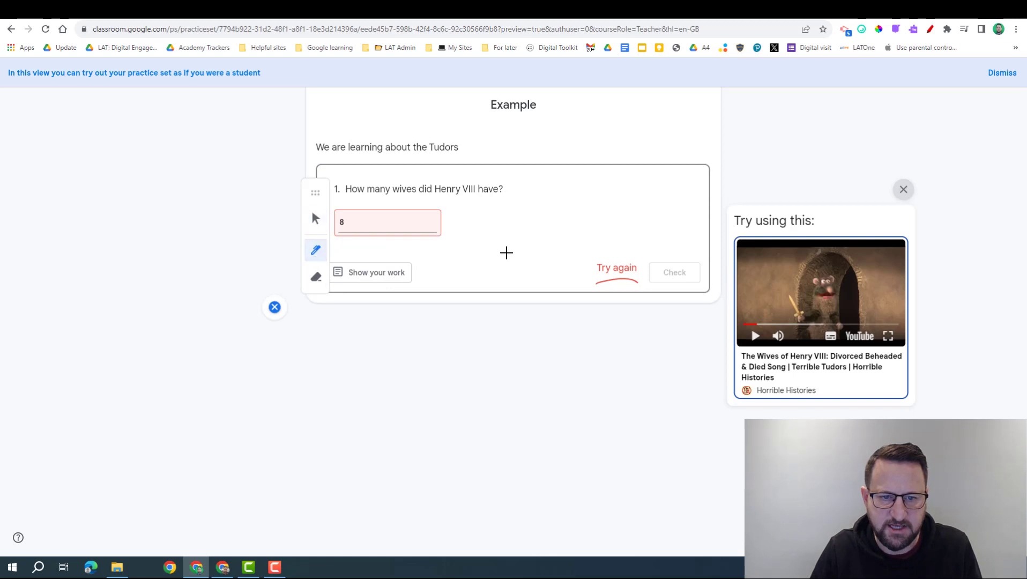
{"action": "mouse_move", "coordinate": [518, 233]}
{"action": "left_mouse_down"}
{"action": "mouse_move", "coordinate": [502, 252]}
{"action": "mouse_move", "coordinate": [514, 256]}
{"action": "left_mouse_up"}
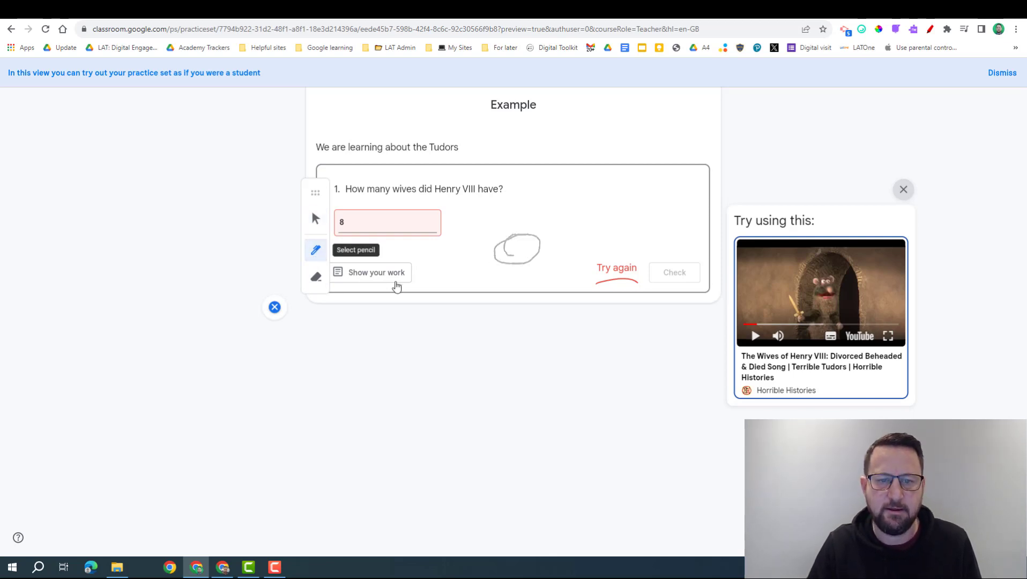
{"action": "left_click", "coordinate": [387, 275]}
{"action": "mouse_move", "coordinate": [397, 325]}
{"action": "left_mouse_down"}
{"action": "mouse_move", "coordinate": [452, 346]}
{"action": "mouse_move", "coordinate": [509, 410]}
{"action": "mouse_move", "coordinate": [523, 373]}
{"action": "left_mouse_up"}
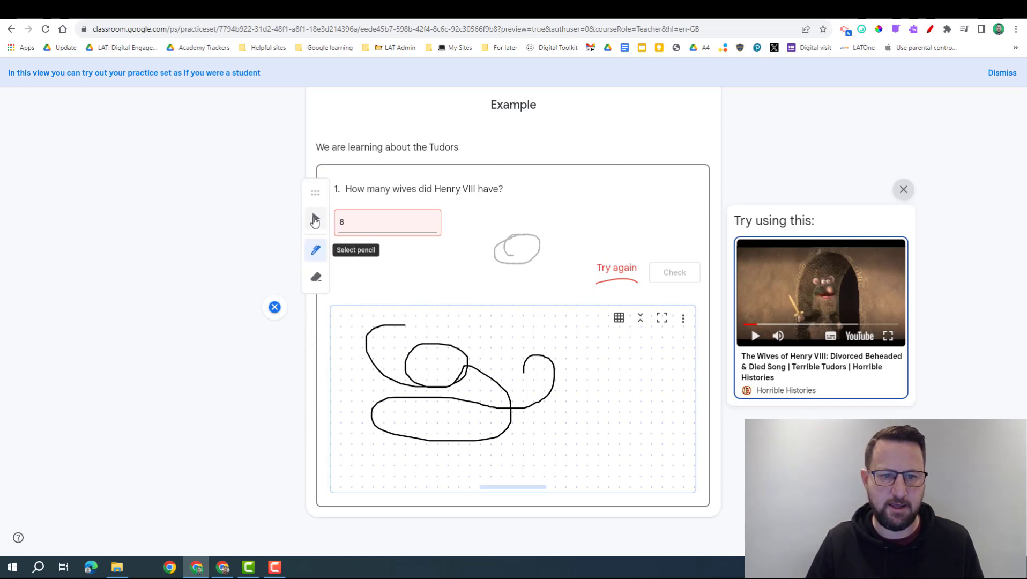
Step: Correct the answer to 6, check it as right, and dismiss the preview notice
{"action": "left_click", "coordinate": [354, 225]}
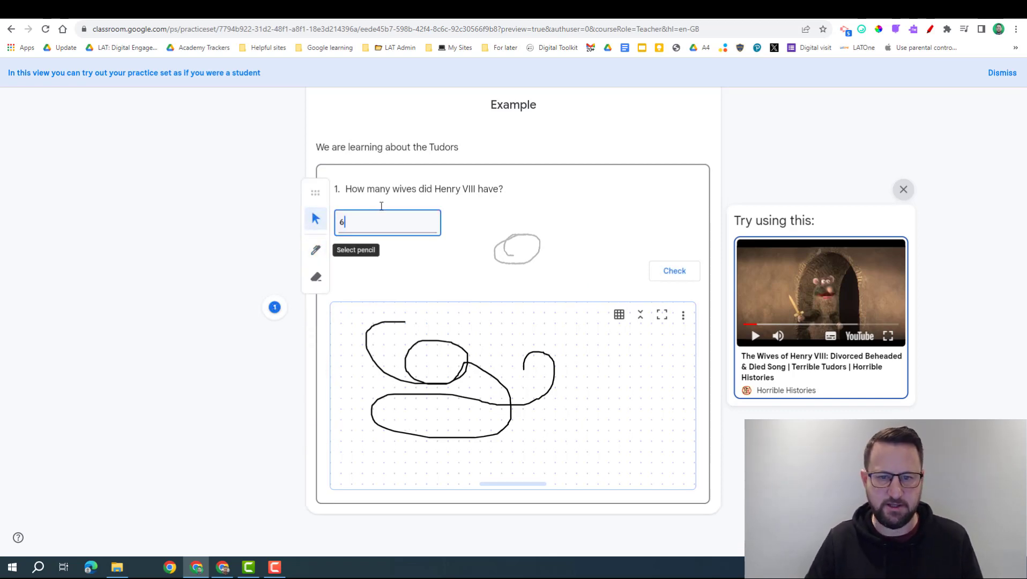
{"action": "left_click", "coordinate": [675, 272]}
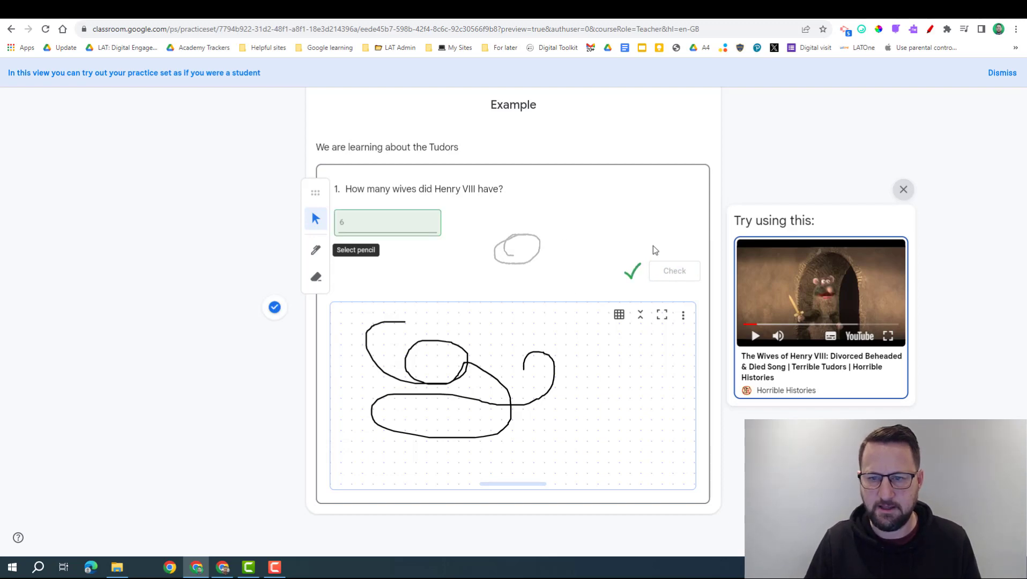
{"action": "left_click", "coordinate": [1003, 73]}
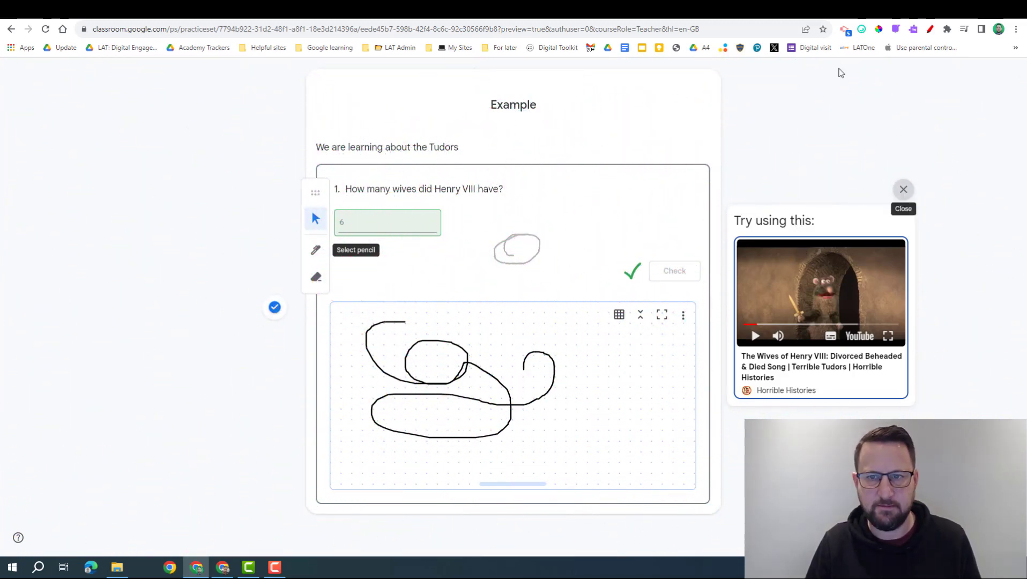
Step: Close the preview, finish editing, and attach and assign the Example practice set to the class
{"action": "key", "text": "ctrl+w"}
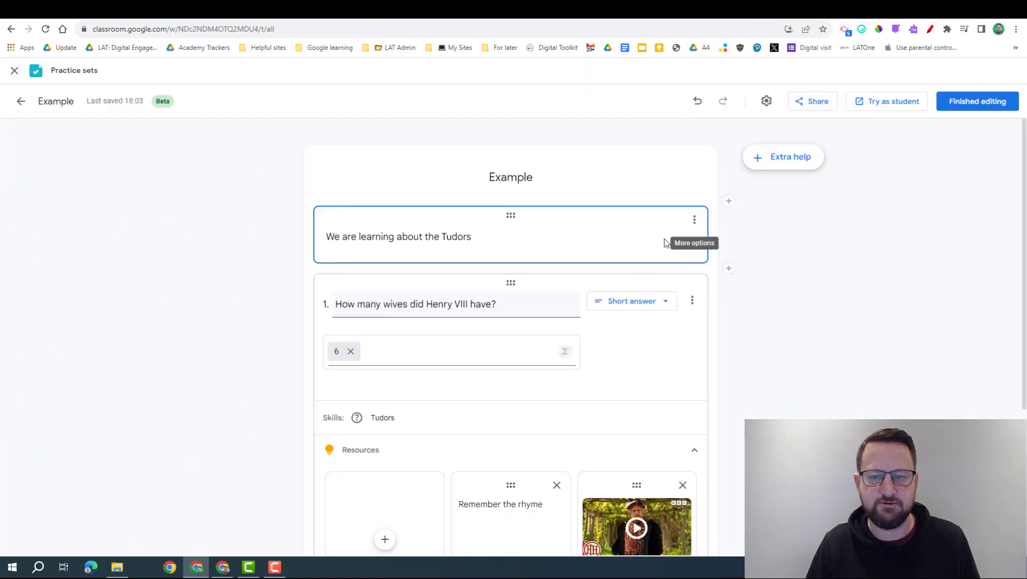
{"action": "scroll", "coordinate": [563, 402], "scroll_direction": "down", "scroll_amount": 3}
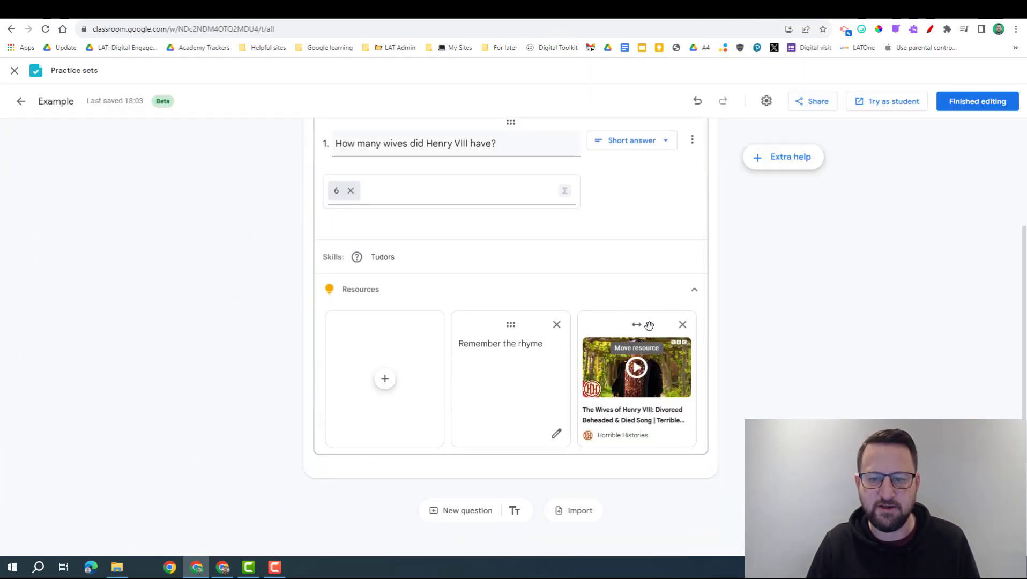
{"action": "left_click_drag", "start_coordinate": [637, 325], "coordinate": [510, 327]}
{"action": "left_click_drag", "start_coordinate": [636, 325], "coordinate": [510, 325]}
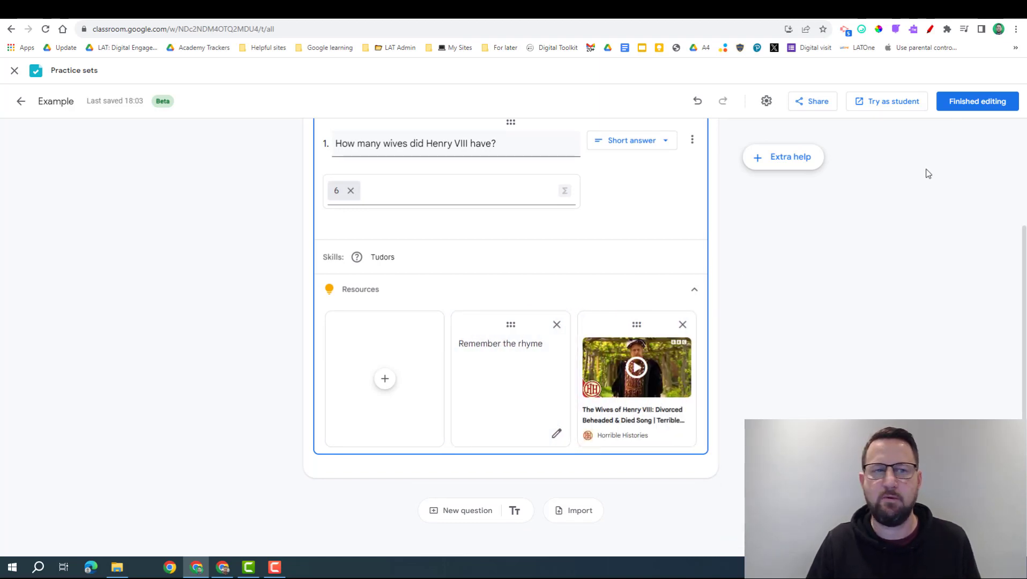
{"action": "left_click", "coordinate": [968, 103]}
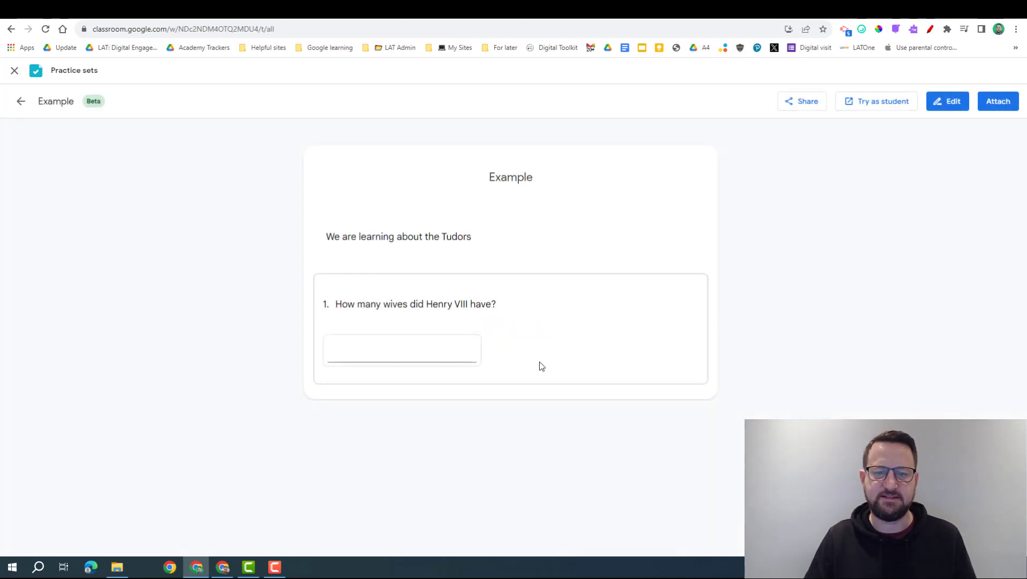
{"action": "left_click", "coordinate": [998, 102]}
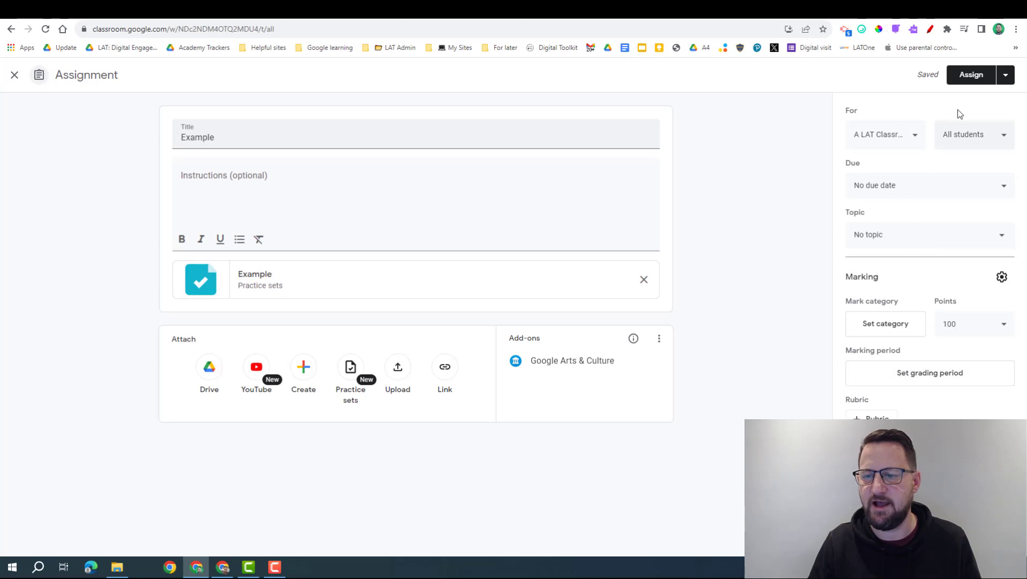
{"action": "left_click", "coordinate": [971, 75]}
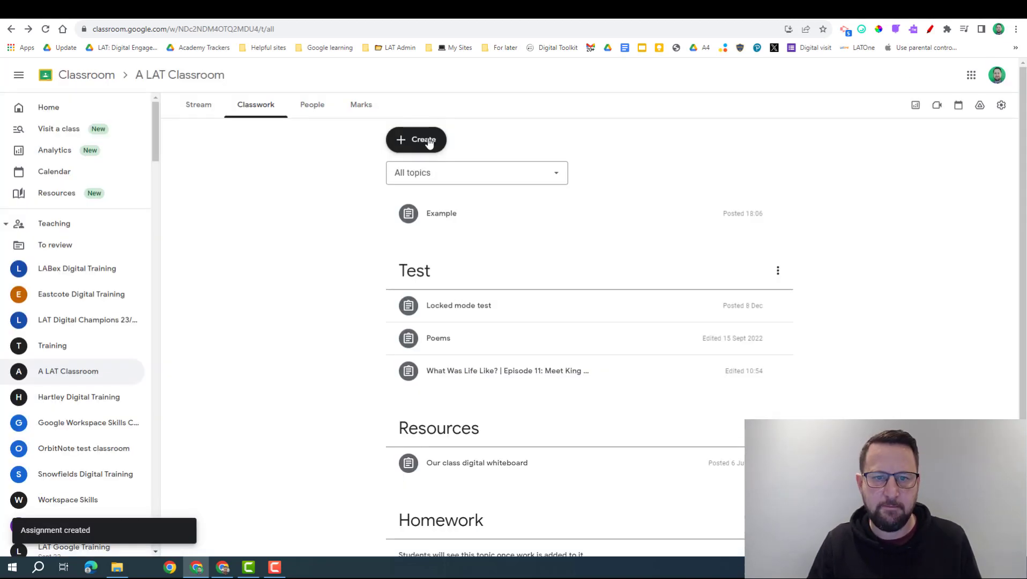
Step: Start another assignment with a new Untitled practice set and choose Import to open the file picker
{"action": "left_click", "coordinate": [429, 143]}
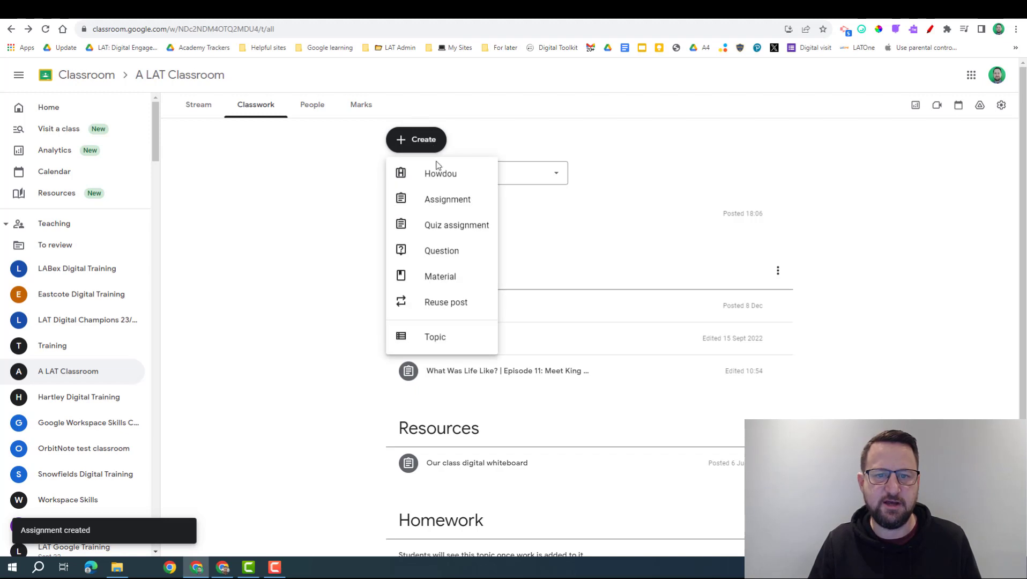
{"action": "left_click", "coordinate": [440, 202]}
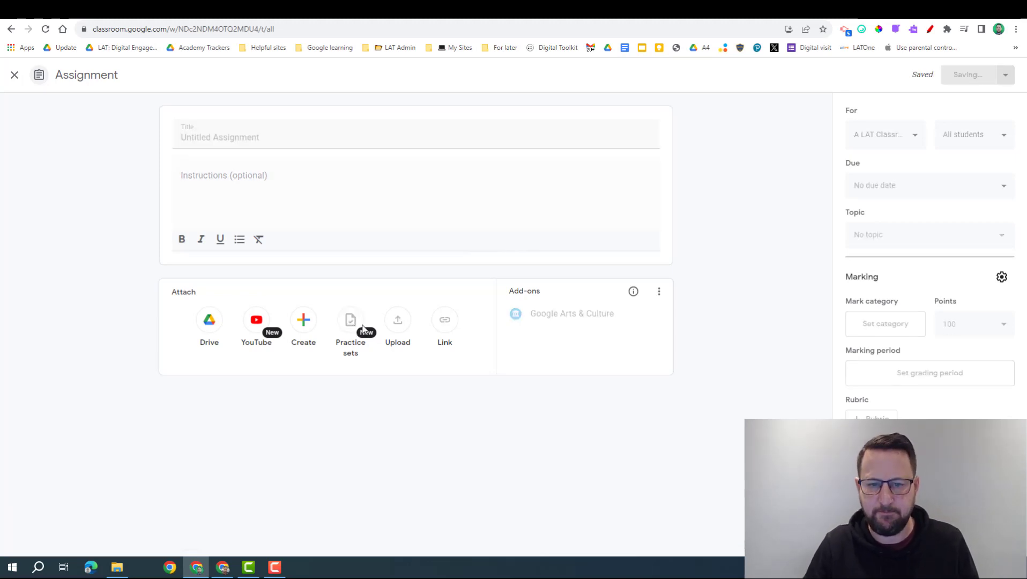
{"action": "left_click", "coordinate": [363, 326]}
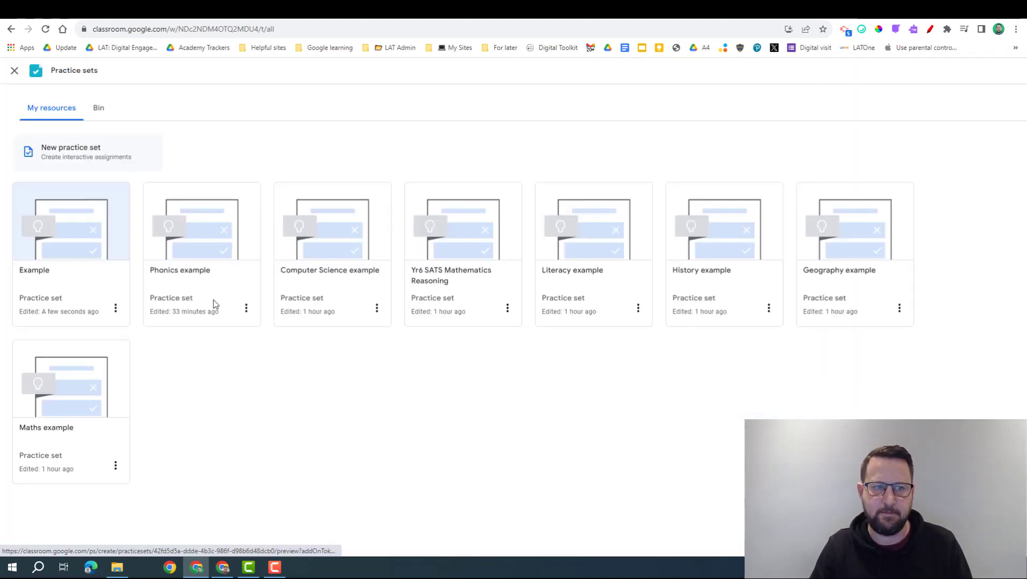
{"action": "left_click", "coordinate": [74, 150]}
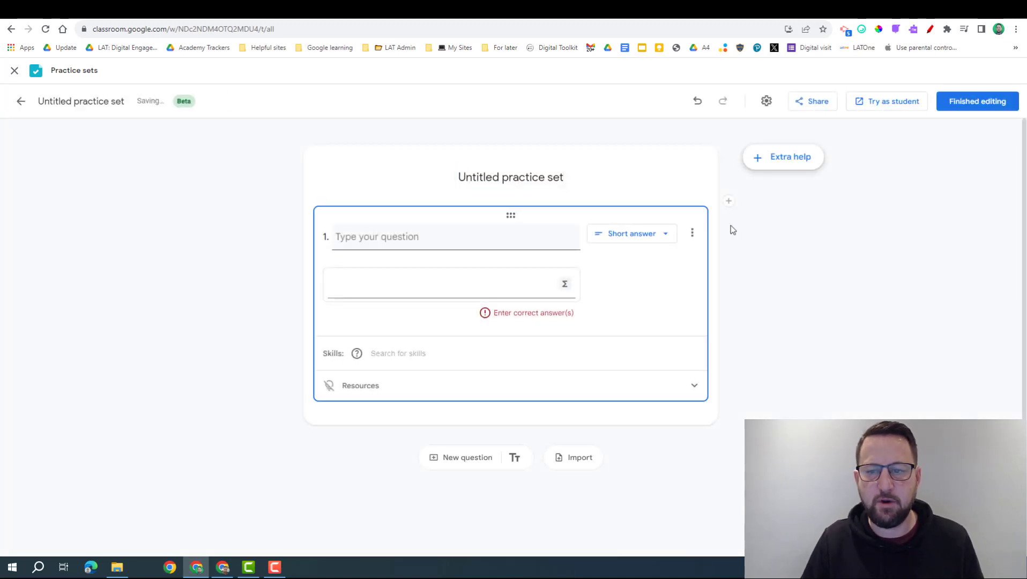
{"action": "left_click", "coordinate": [728, 201]}
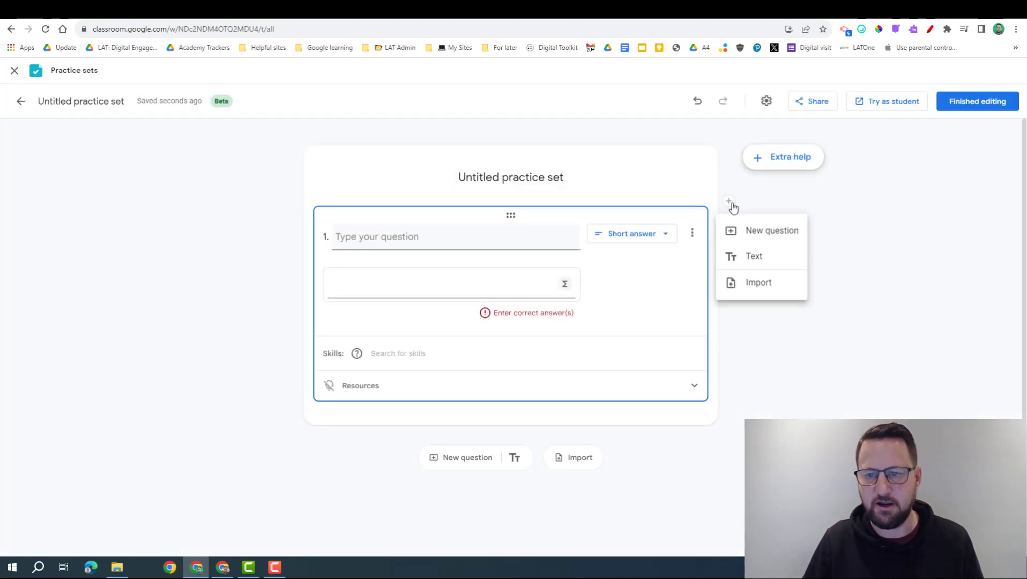
{"action": "left_click", "coordinate": [756, 284]}
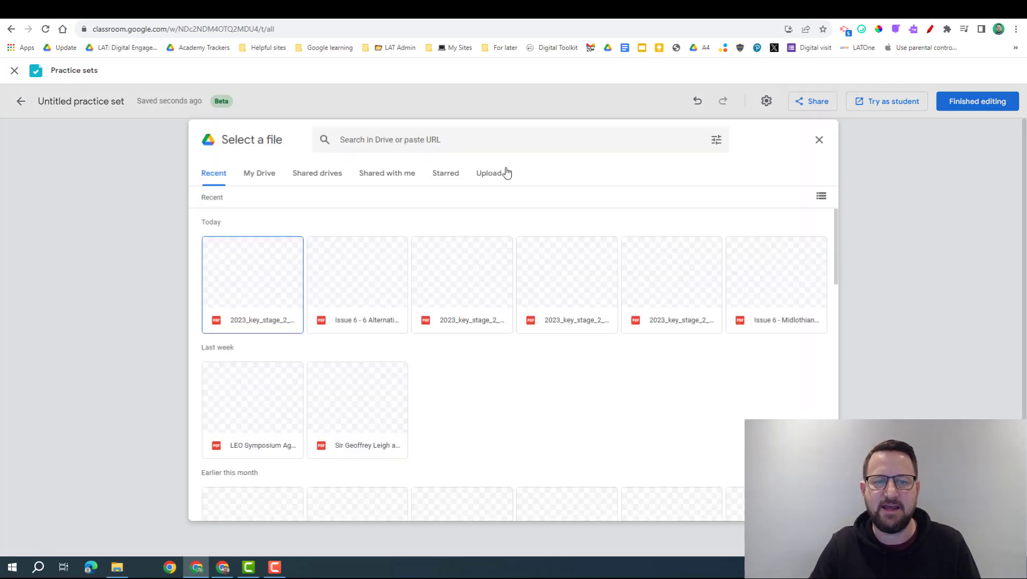
Step: Upload the Key stage 2 mathematics reasoning PDF from the computer
{"action": "left_click", "coordinate": [495, 175]}
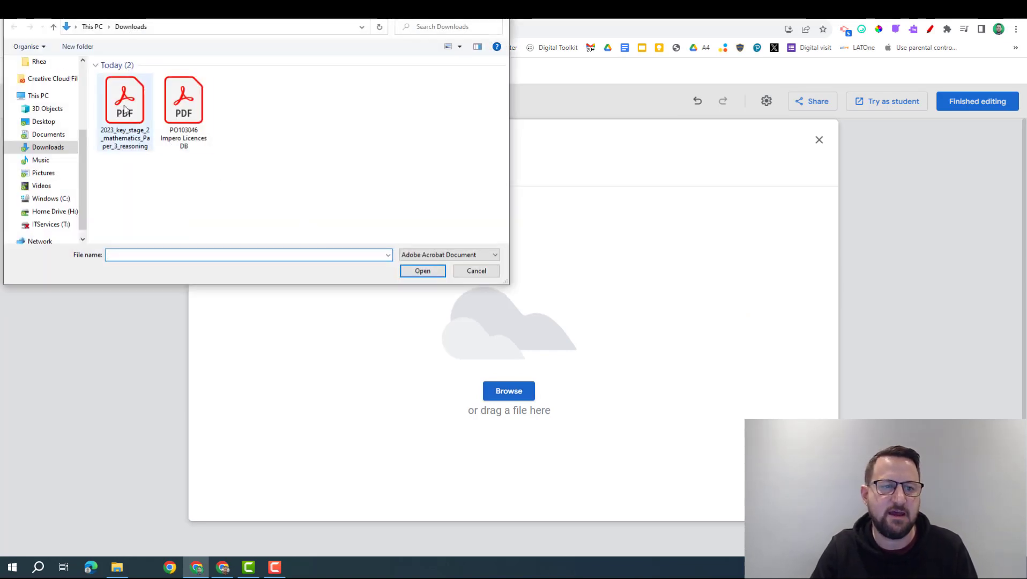
{"action": "double_click", "coordinate": [124, 107]}
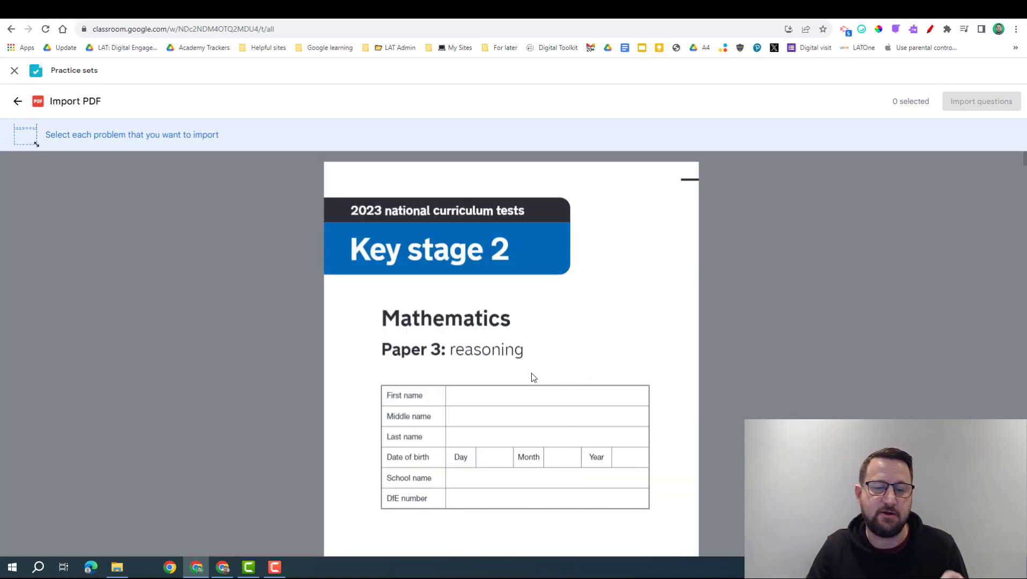
{"action": "scroll", "coordinate": [531, 376], "scroll_direction": "down", "scroll_amount": 20}
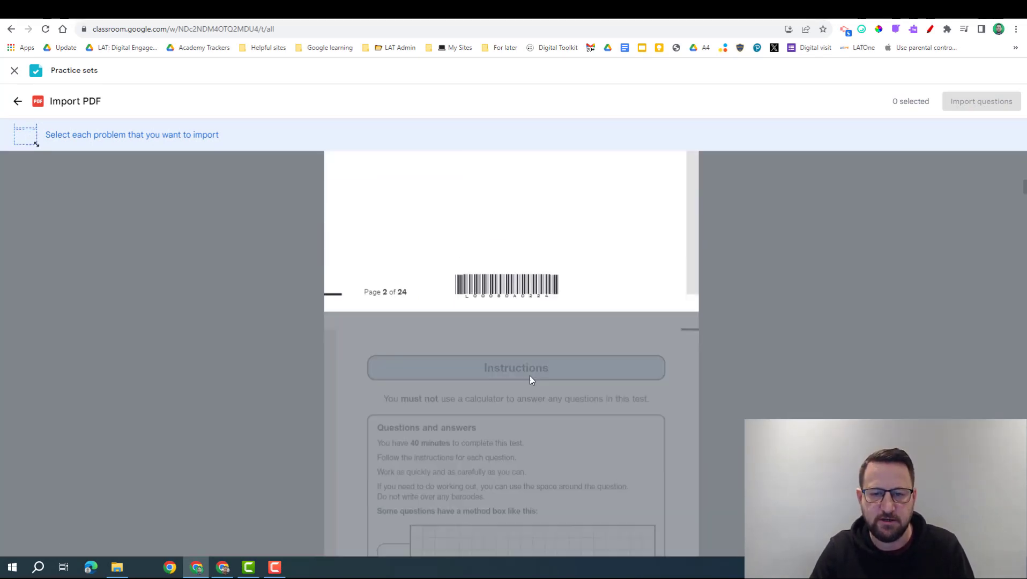
{"action": "scroll", "coordinate": [530, 380], "scroll_direction": "down", "scroll_amount": 20}
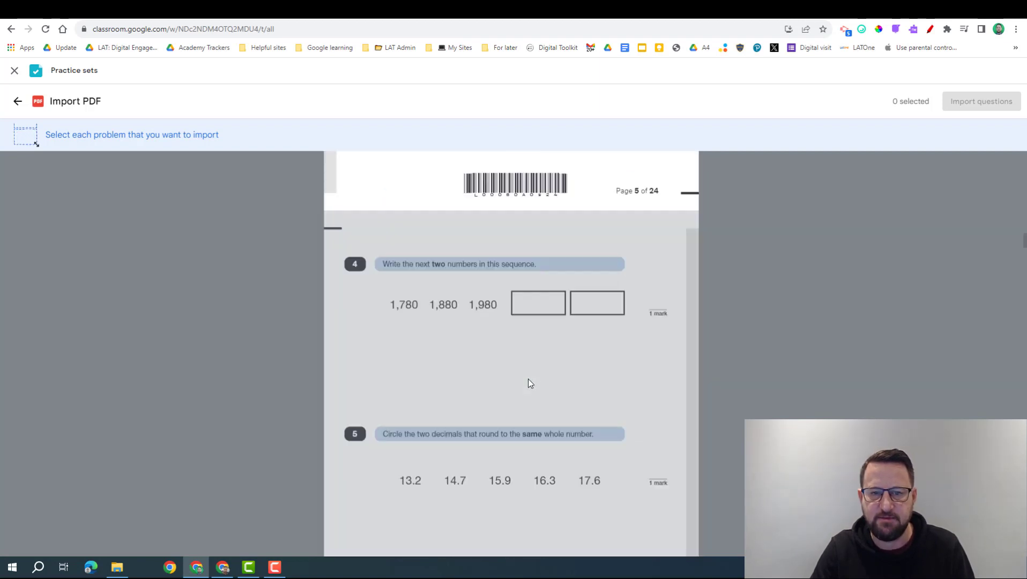
{"action": "scroll", "coordinate": [528, 379], "scroll_direction": "down", "scroll_amount": 20}
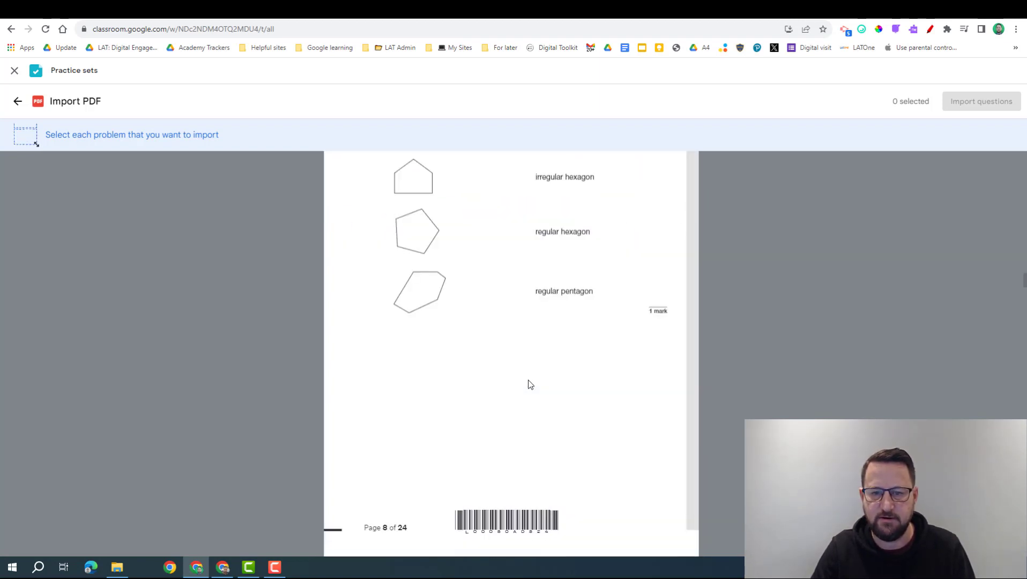
{"action": "scroll", "coordinate": [528, 380], "scroll_direction": "up", "scroll_amount": 10}
{"action": "scroll", "coordinate": [528, 384], "scroll_direction": "up", "scroll_amount": 2}
{"action": "scroll", "coordinate": [528, 379], "scroll_direction": "up", "scroll_amount": 1}
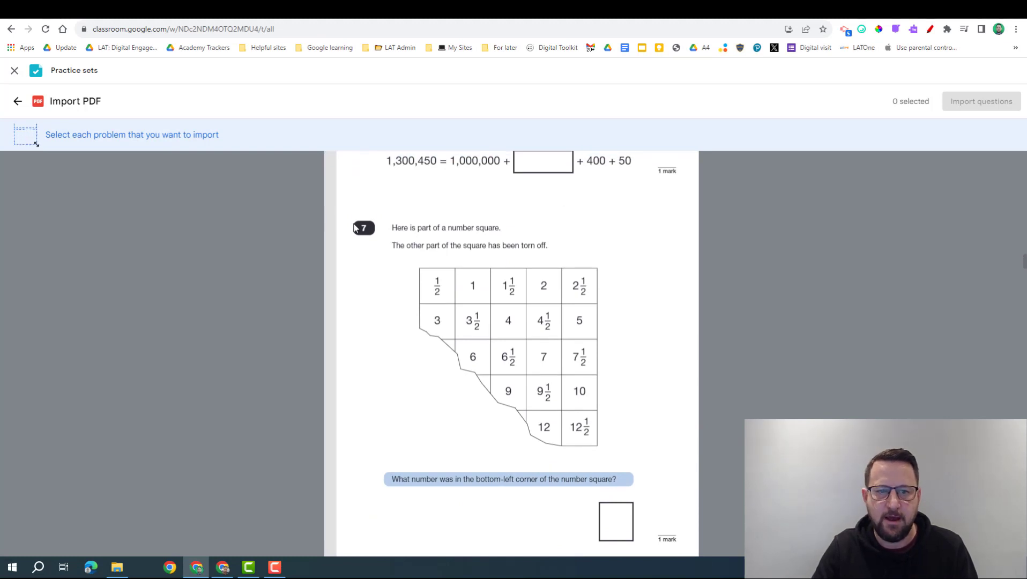
Step: Mark question 7's number square and question 9 about Jack, and import both problems
{"action": "left_click_drag", "start_coordinate": [379, 492], "coordinate": [647, 214]}
{"action": "scroll", "coordinate": [661, 335], "scroll_direction": "down", "scroll_amount": 6}
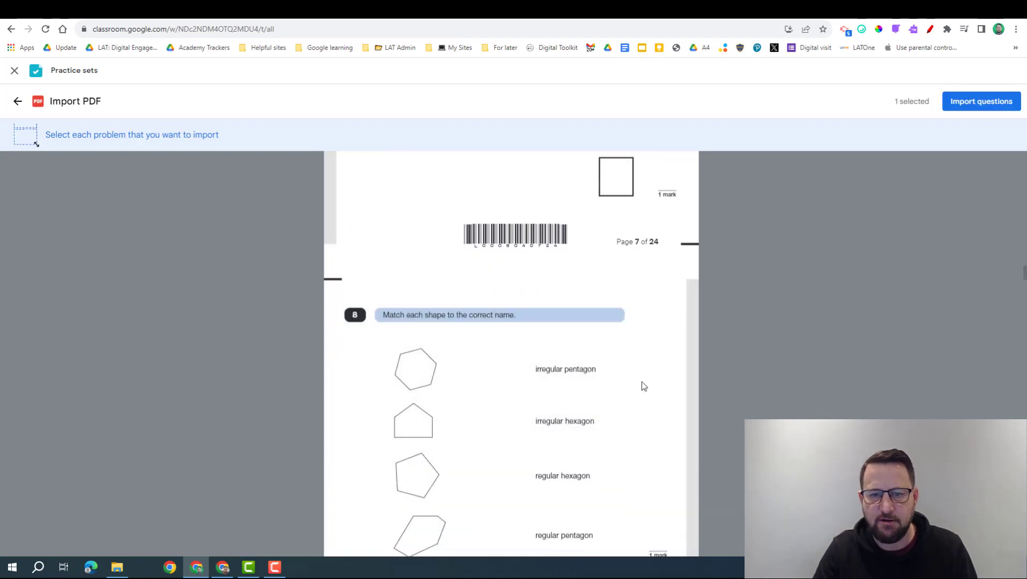
{"action": "scroll", "coordinate": [633, 391], "scroll_direction": "down", "scroll_amount": 10}
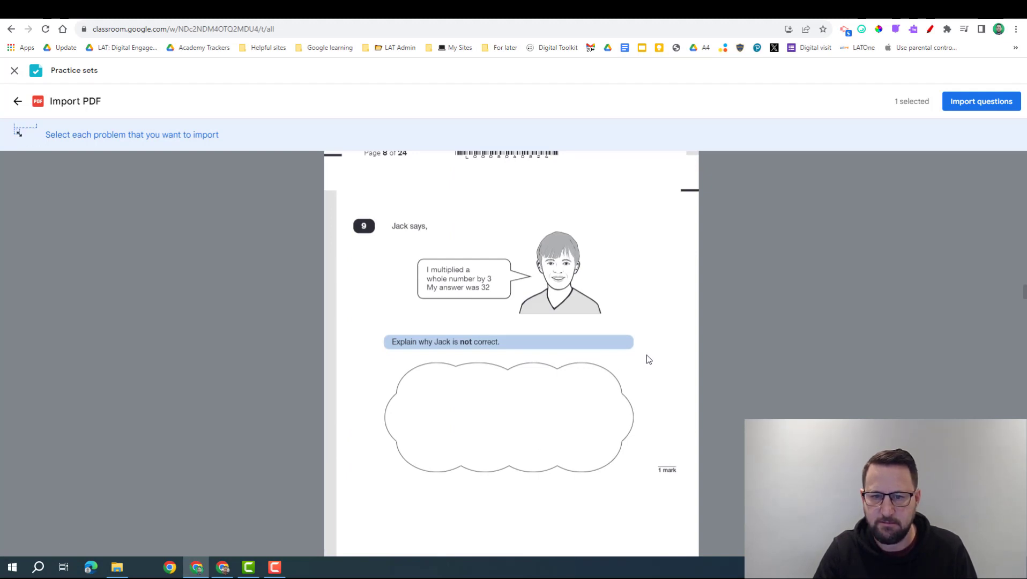
{"action": "left_click_drag", "start_coordinate": [646, 355], "coordinate": [378, 217]}
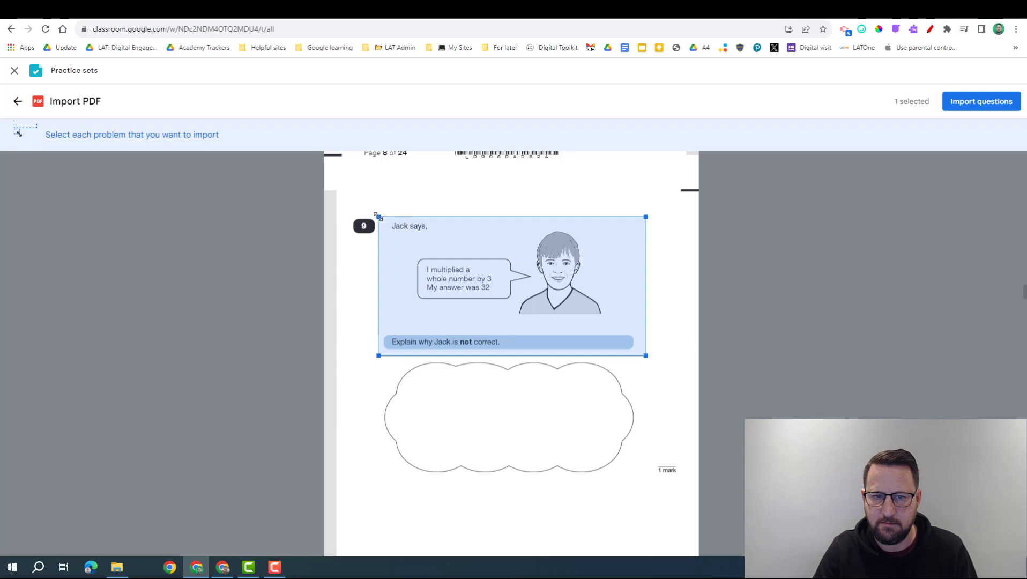
{"action": "left_click", "coordinate": [983, 103]}
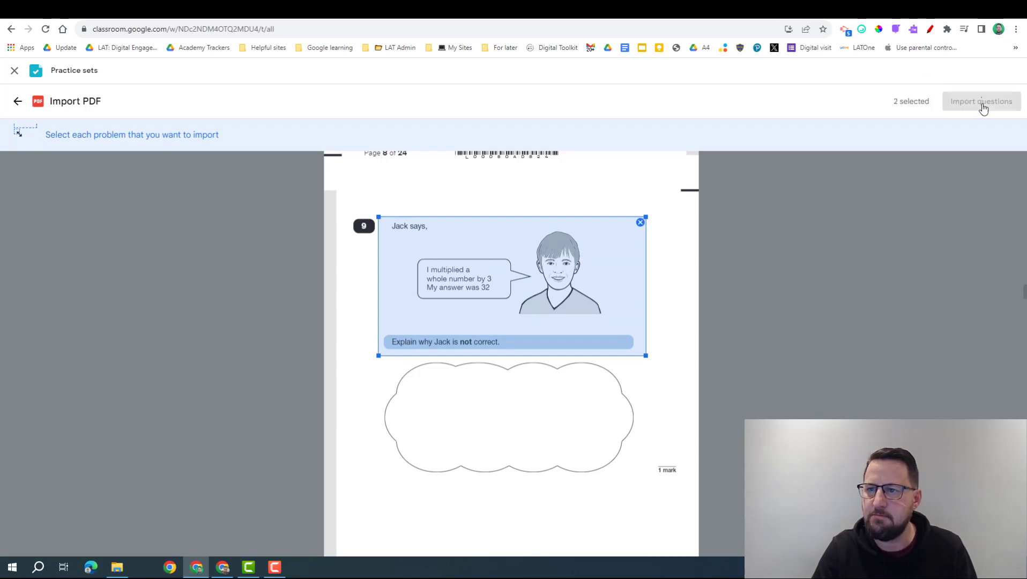
{"action": "scroll", "coordinate": [575, 422], "scroll_direction": "down", "scroll_amount": 3}
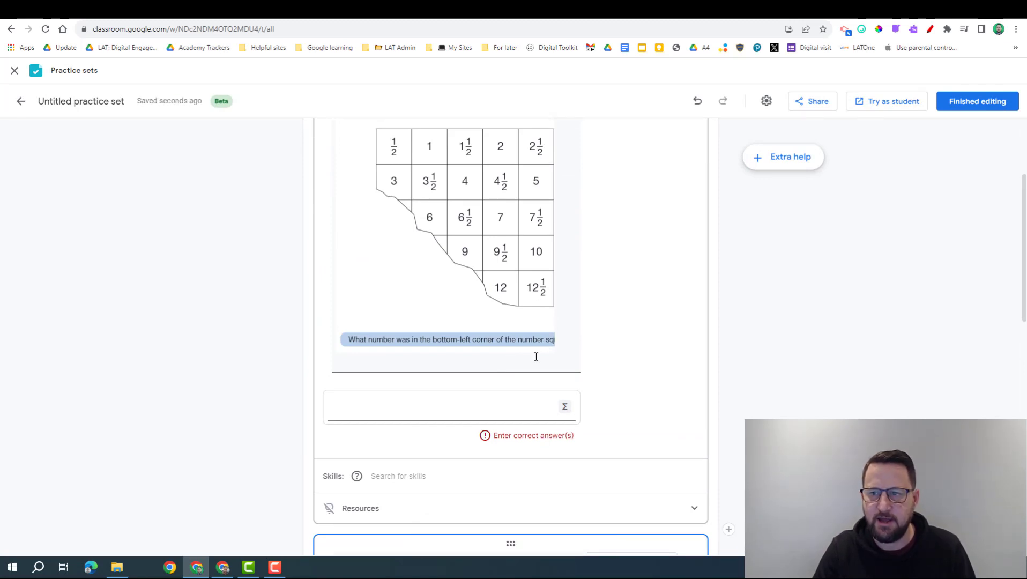
Step: Enter 10 1/2 as question 1's correct answer using the maths keypad
{"action": "scroll", "coordinate": [431, 347], "scroll_direction": "down", "scroll_amount": 2}
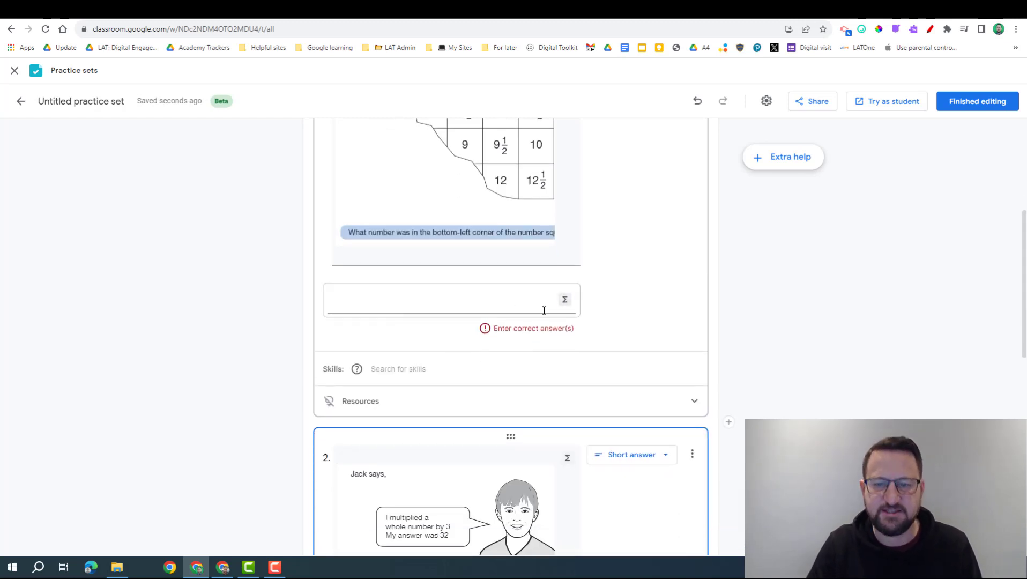
{"action": "scroll", "coordinate": [543, 308], "scroll_direction": "up", "scroll_amount": 2}
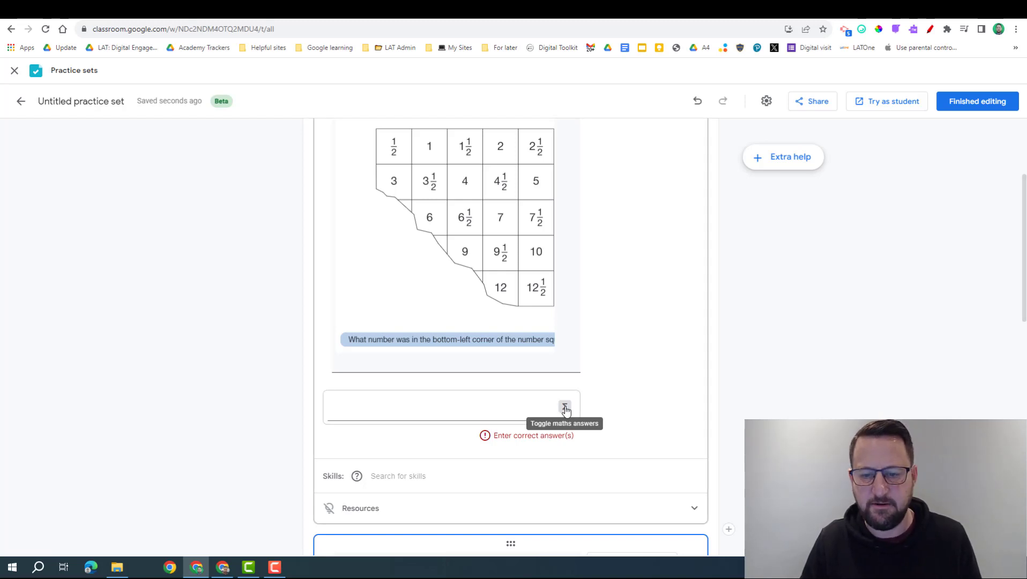
{"action": "left_click", "coordinate": [565, 408]}
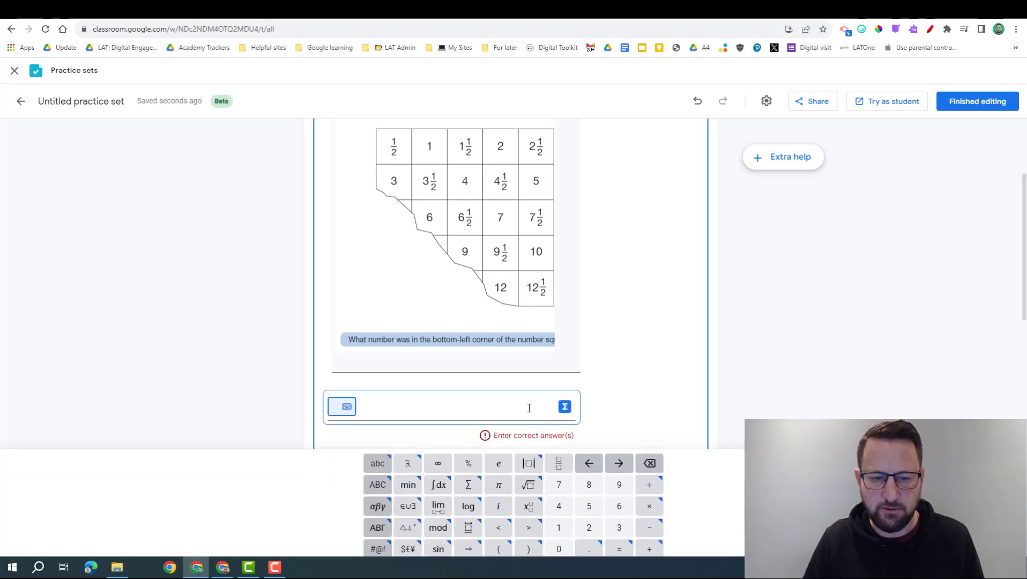
{"action": "left_click", "coordinate": [556, 525]}
{"action": "left_click", "coordinate": [557, 546]}
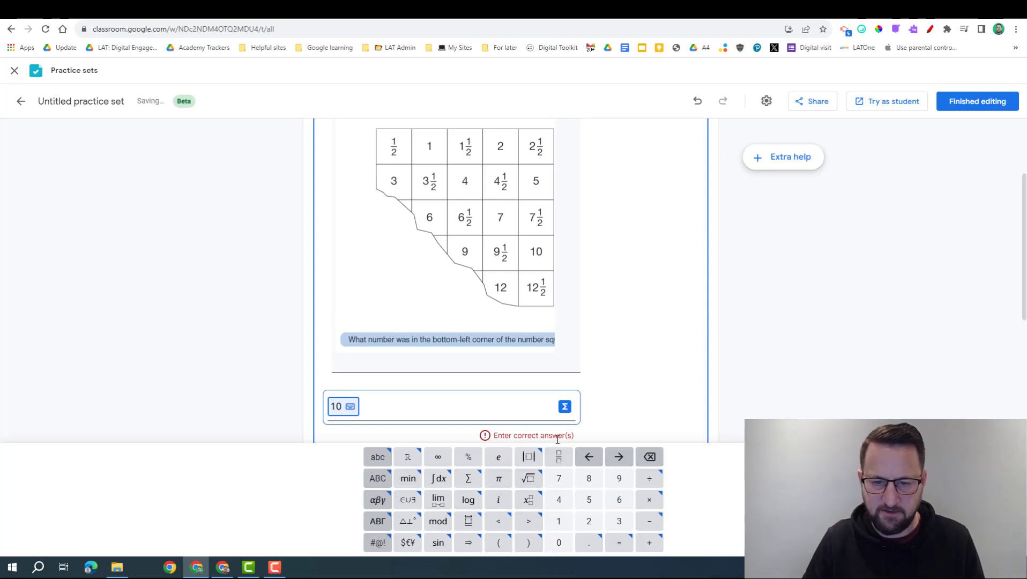
{"action": "left_click", "coordinate": [561, 457]}
{"action": "type", "text": "1/"}
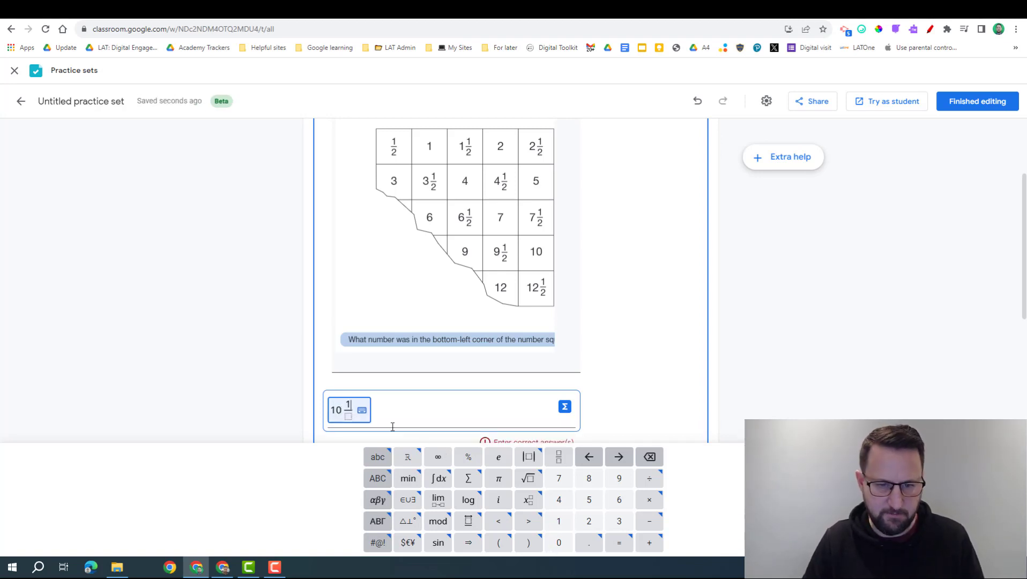
{"action": "left_click", "coordinate": [348, 416]}
{"action": "type", "text": "1"}
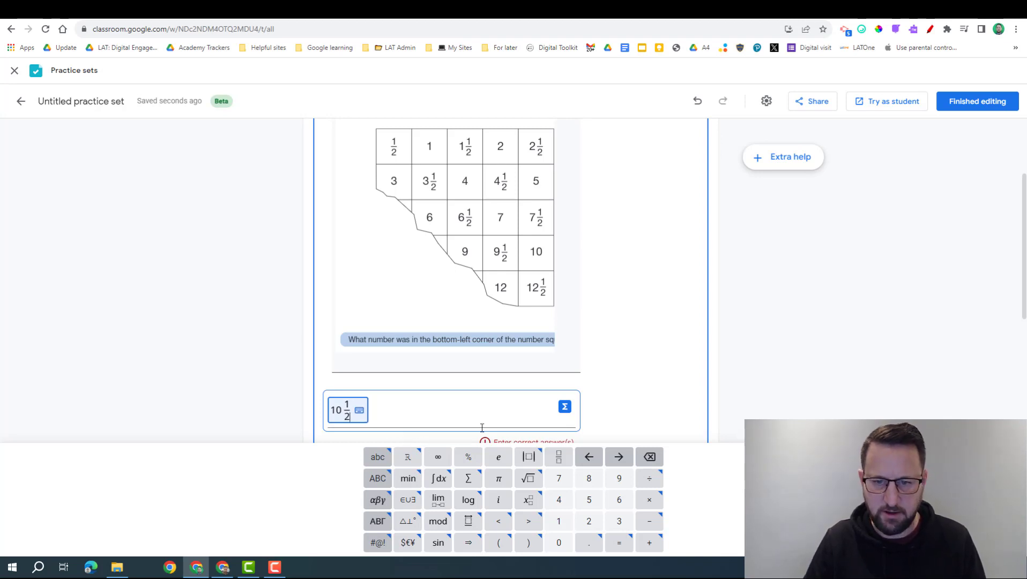
{"action": "left_click", "coordinate": [636, 419]}
Step: Search the skills list for 'Fractions' to tag question 1
{"action": "scroll", "coordinate": [636, 414], "scroll_direction": "down", "scroll_amount": 2}
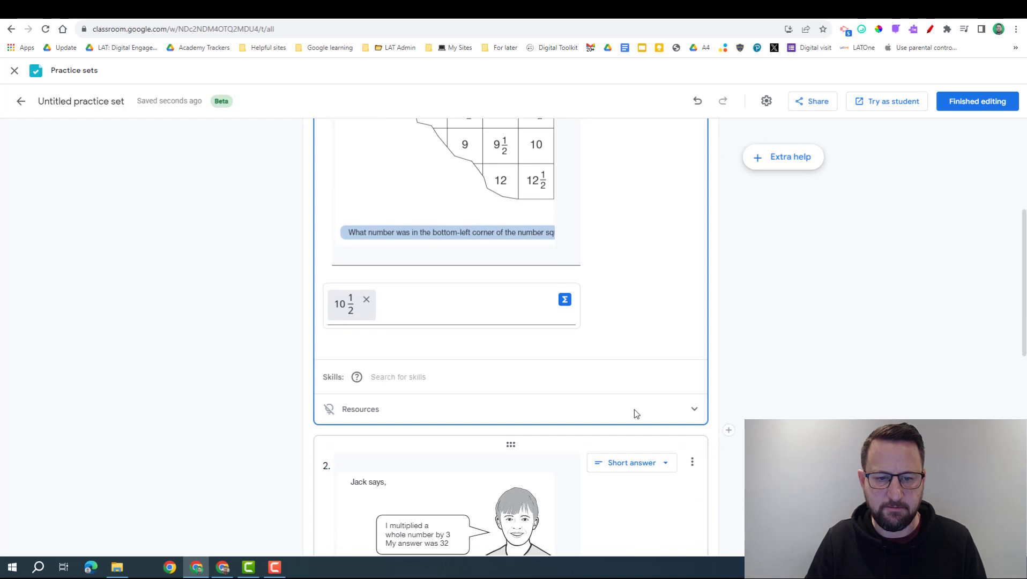
{"action": "left_click", "coordinate": [399, 378]}
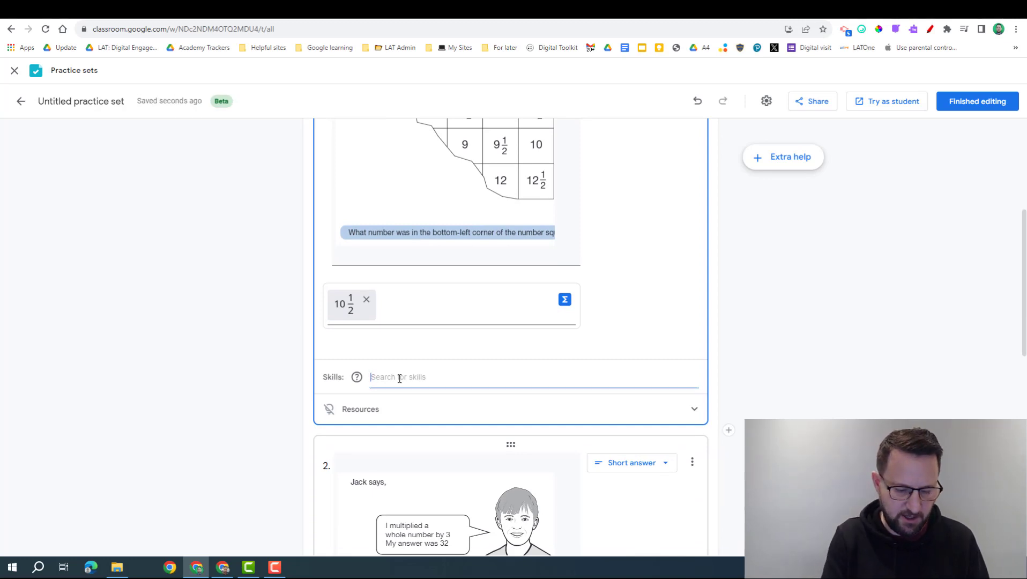
{"action": "type", "text": "Fr"}
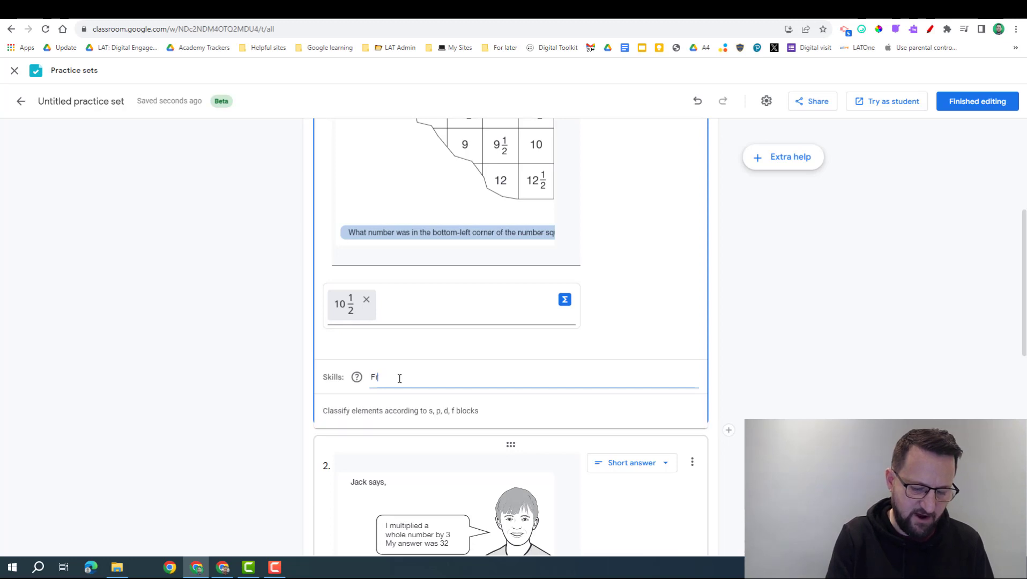
{"action": "type", "text": "actions"}
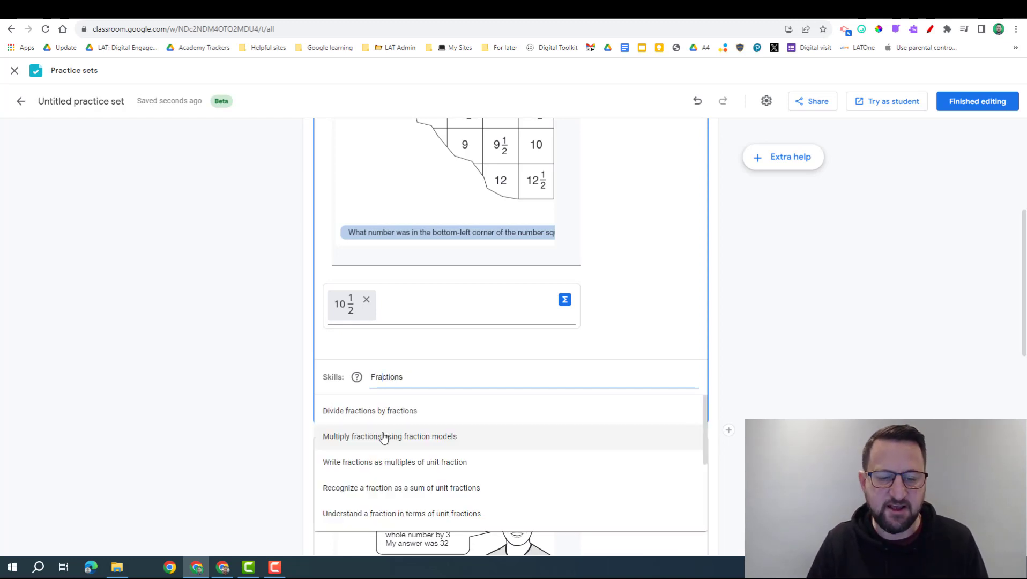
{"action": "double_click", "coordinate": [388, 378]}
Step: Clear the Fractions skill search and set question 2's answer type to paragraph
{"action": "key", "text": "BackSpace"}
{"action": "scroll", "coordinate": [447, 381], "scroll_direction": "down", "scroll_amount": 5}
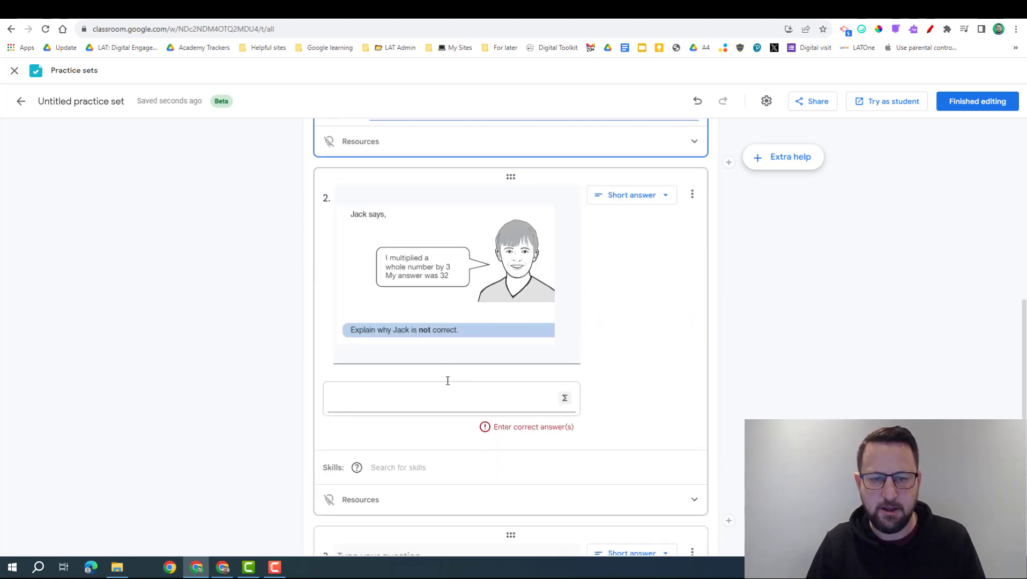
{"action": "left_click", "coordinate": [640, 199]}
{"action": "left_click", "coordinate": [643, 236]}
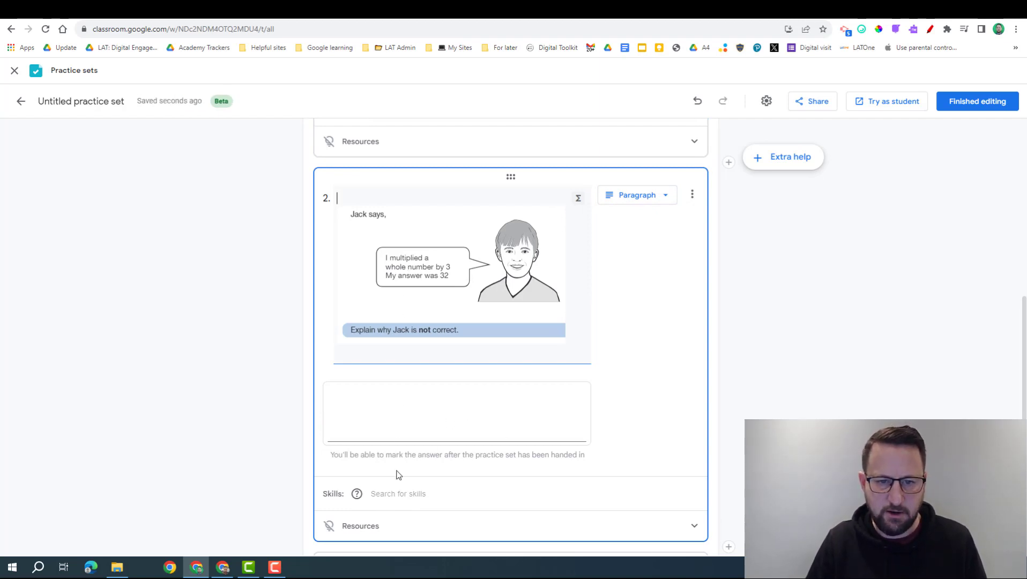
Step: Enter 'introduction to whole numbers' as question 2's skill, then delete it so the field is empty
{"action": "left_click", "coordinate": [396, 490]}
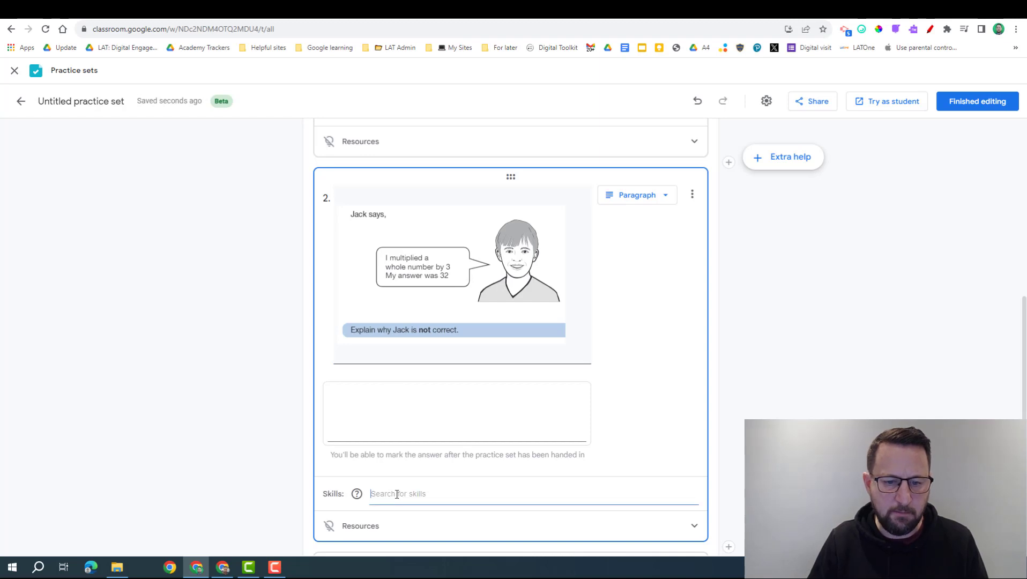
{"action": "type", "text": "whole n"}
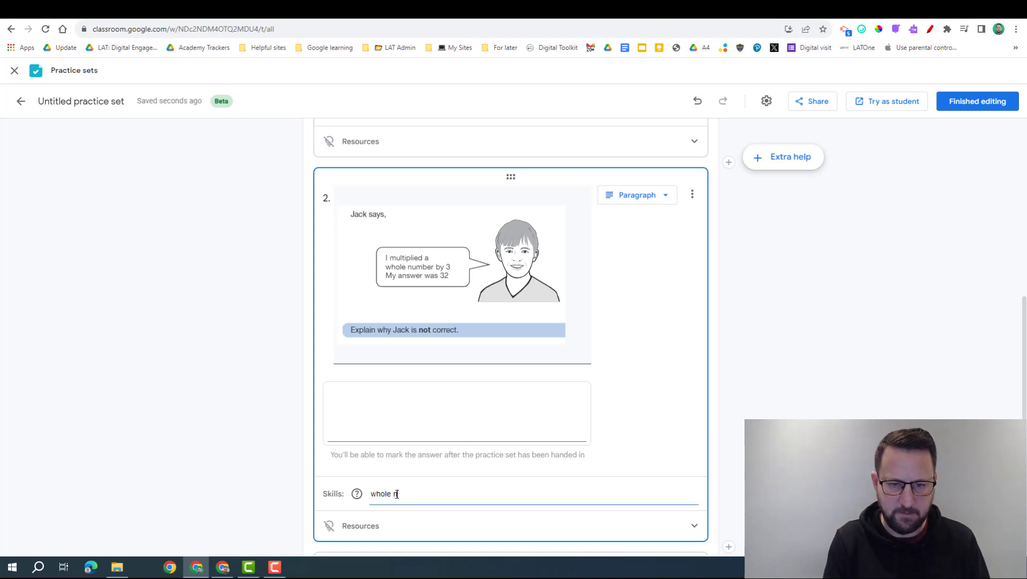
{"action": "type", "text": "umber"}
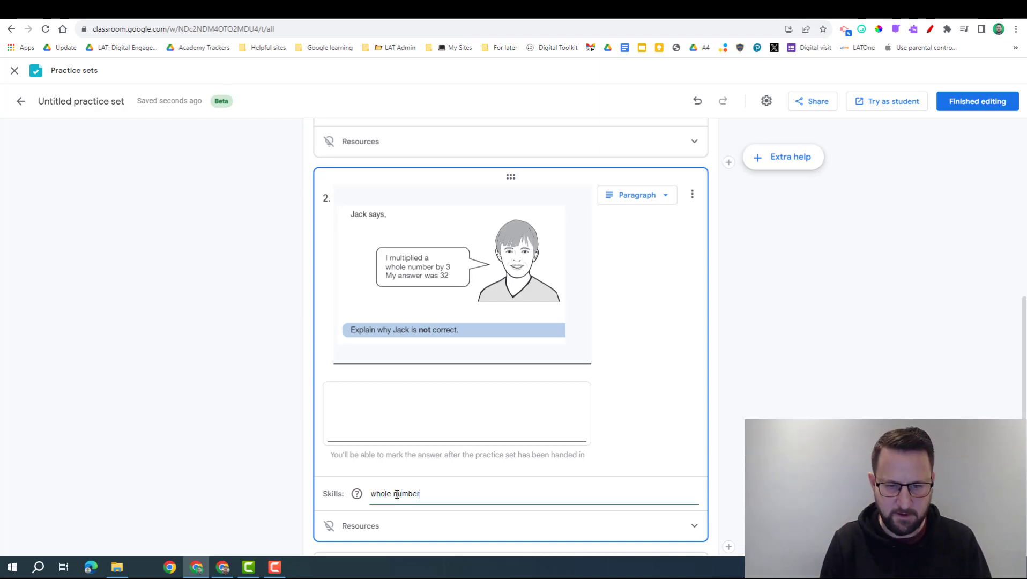
{"action": "type", "text": "s"}
{"action": "scroll", "coordinate": [435, 492], "scroll_direction": "down", "scroll_amount": 5}
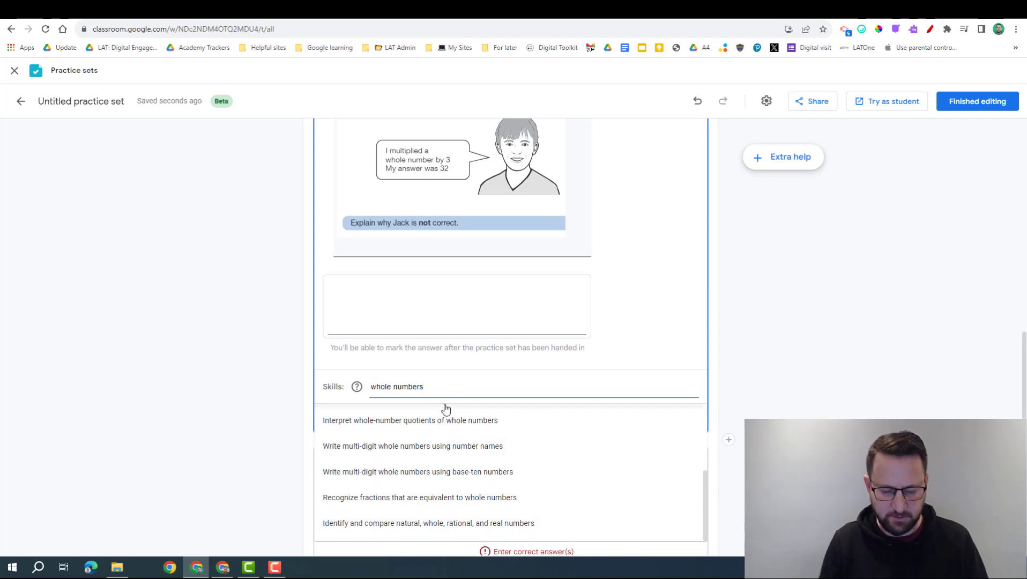
{"action": "type", "text": "introducti"}
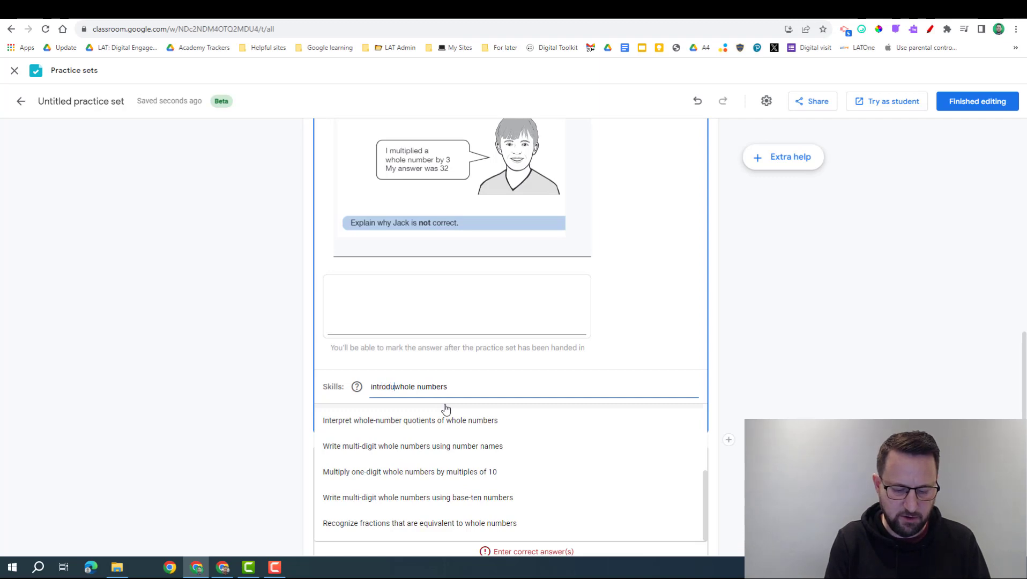
{"action": "type", "text": "on to"}
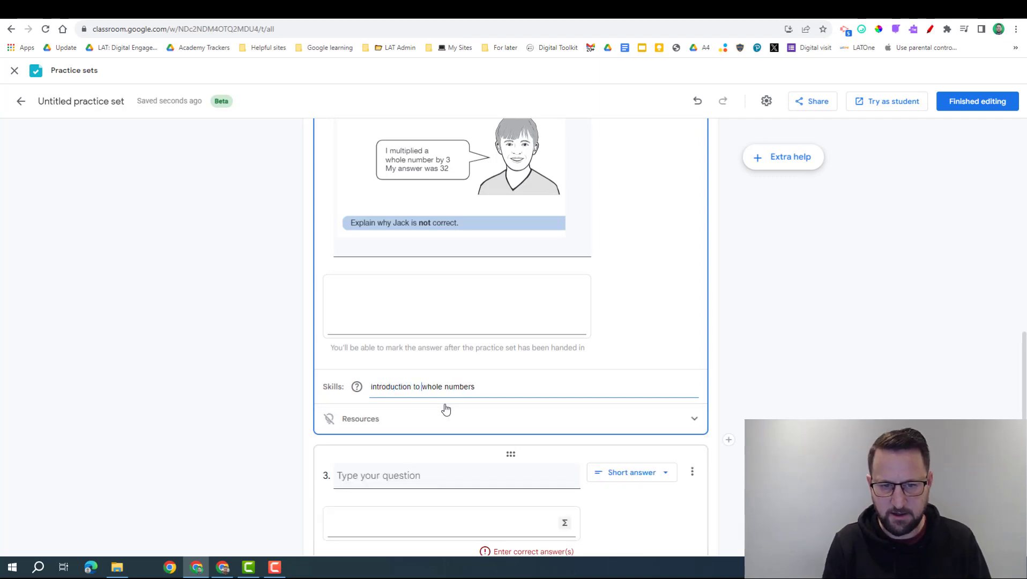
{"action": "key", "text": "ctrl+a"}
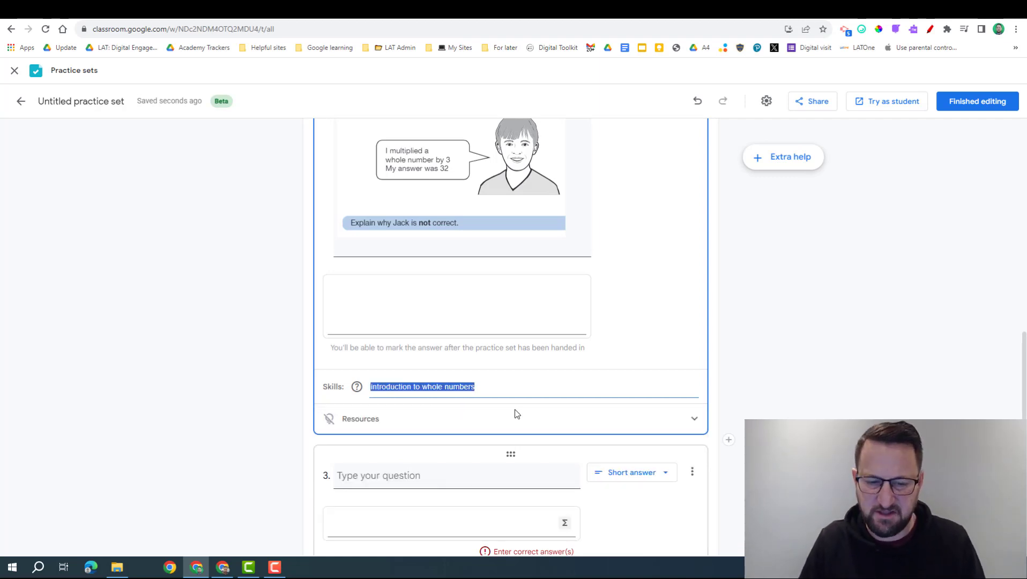
{"action": "key", "text": "BackSpace"}
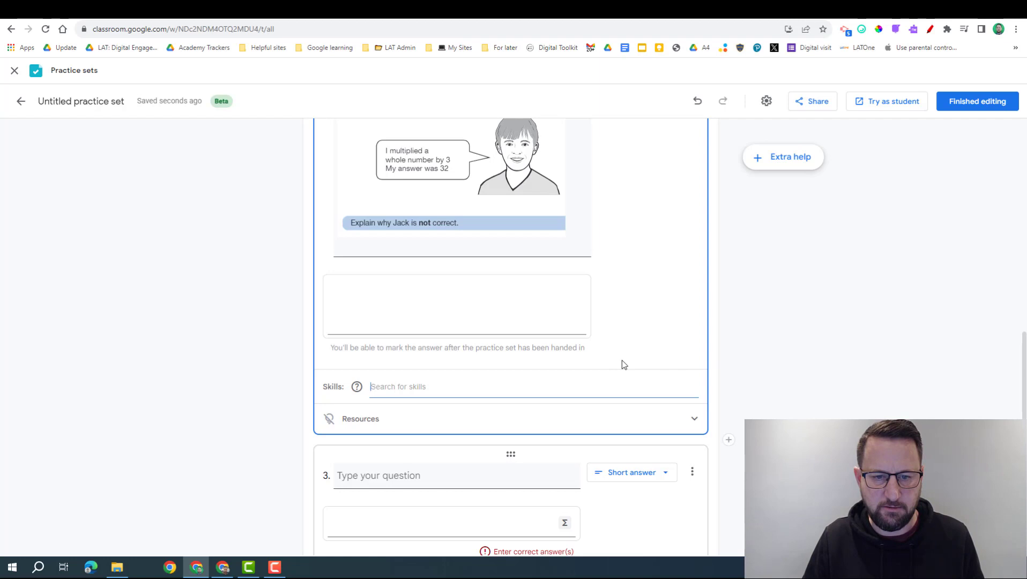
{"action": "scroll", "coordinate": [621, 361], "scroll_direction": "up", "scroll_amount": 9}
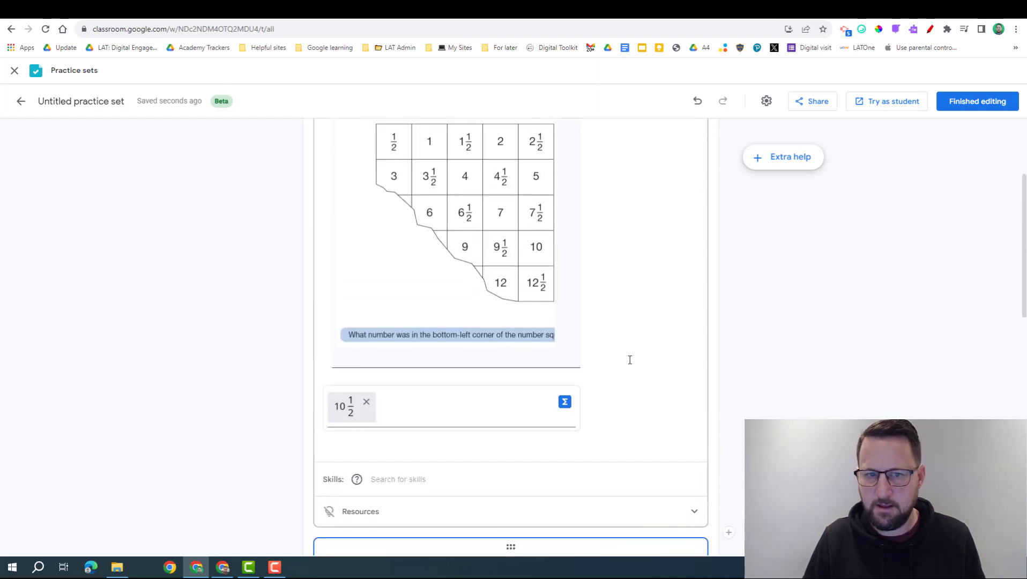
{"action": "scroll", "coordinate": [657, 356], "scroll_direction": "up", "scroll_amount": 3}
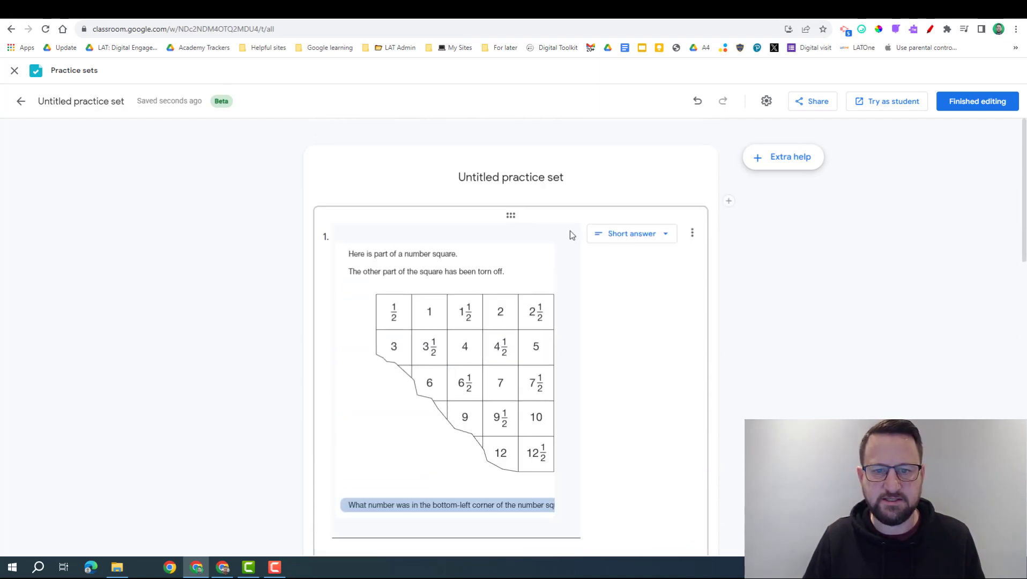
Step: Retitle the practice set 'Maths', save it, attach it and assign it to the class
{"action": "triple_click", "coordinate": [497, 178]}
{"action": "type", "text": "Maths"}
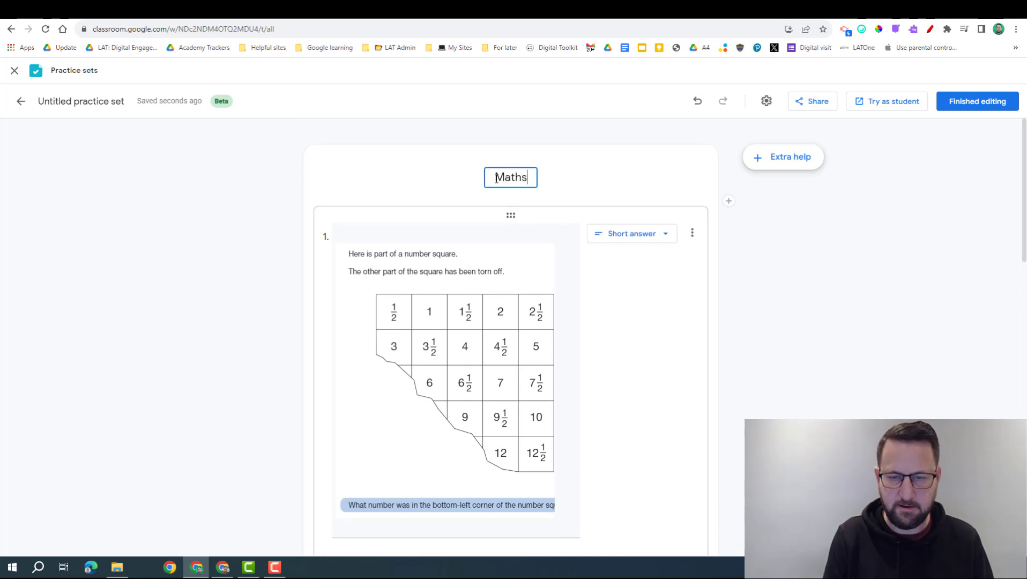
{"action": "key", "text": "Return"}
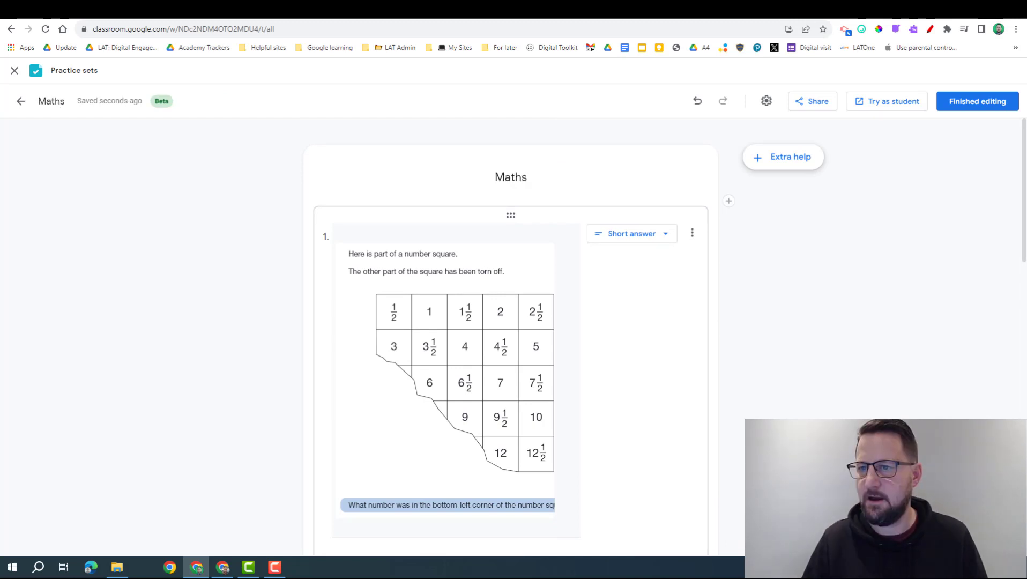
{"action": "left_click", "coordinate": [977, 107]}
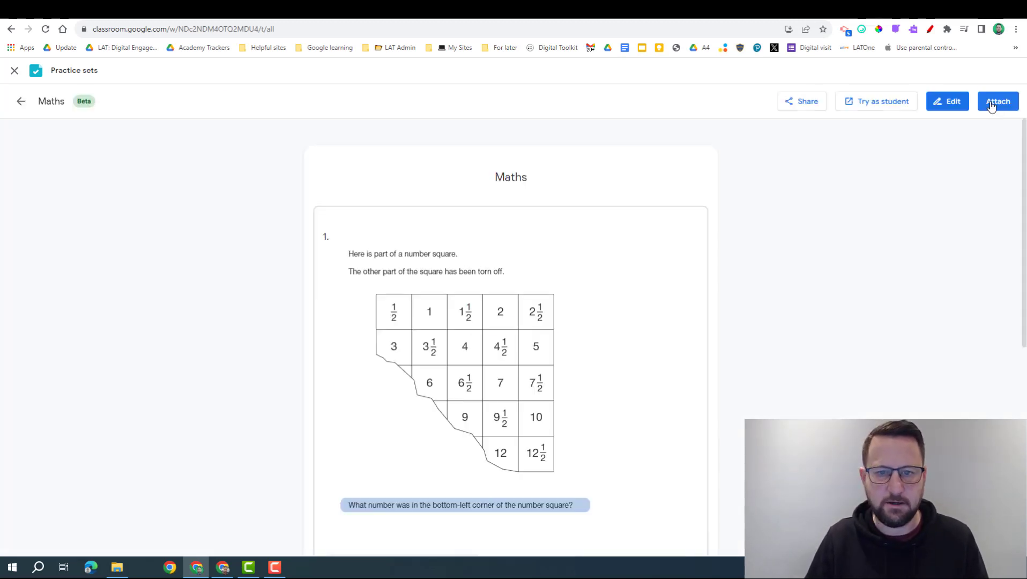
{"action": "left_click", "coordinate": [992, 106]}
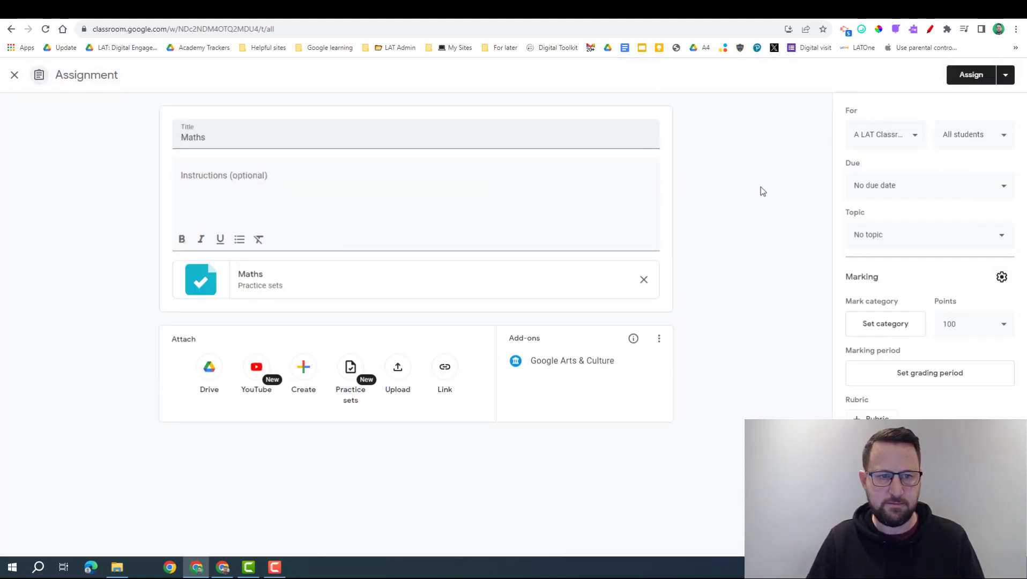
{"action": "left_click", "coordinate": [962, 76]}
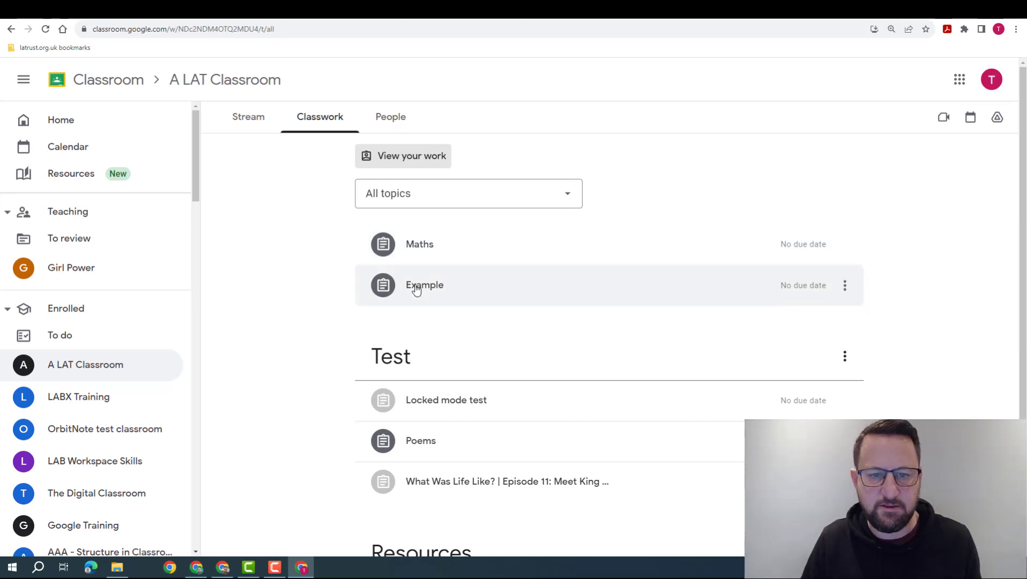
Step: Open the Example practice set as a student and dismiss the welcome message
{"action": "left_click", "coordinate": [417, 289]}
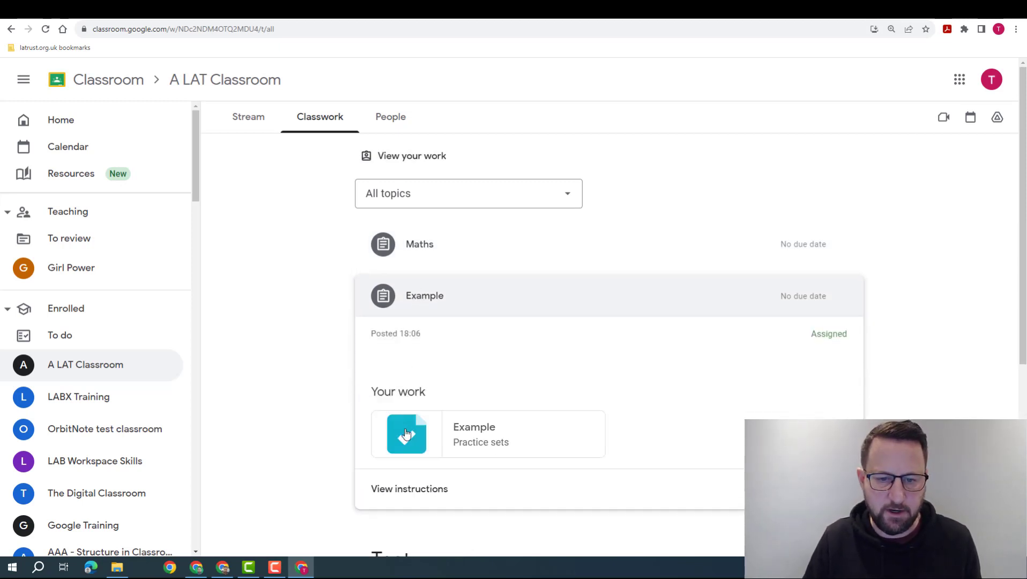
{"action": "left_click", "coordinate": [427, 487]}
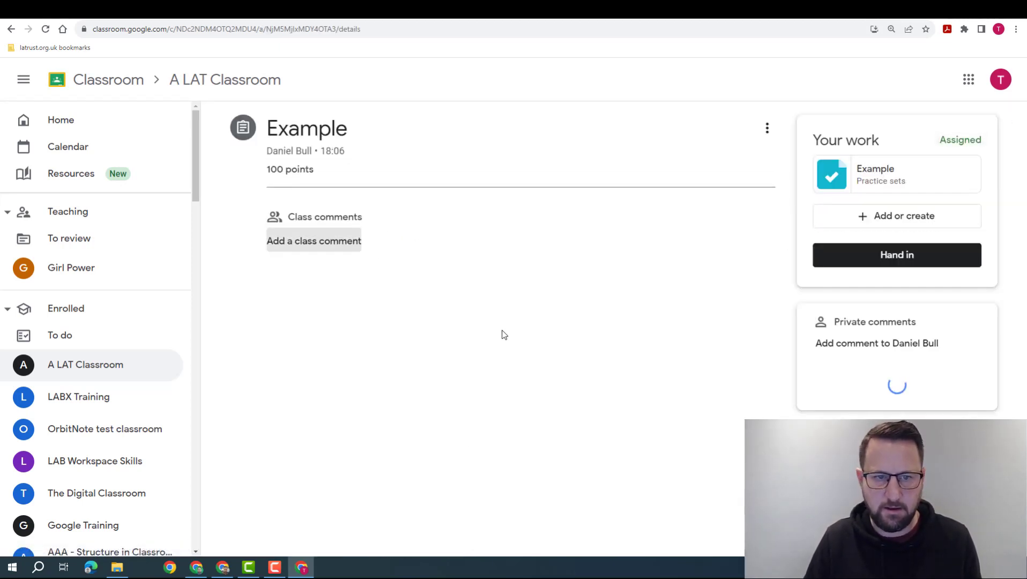
{"action": "left_click", "coordinate": [876, 177]}
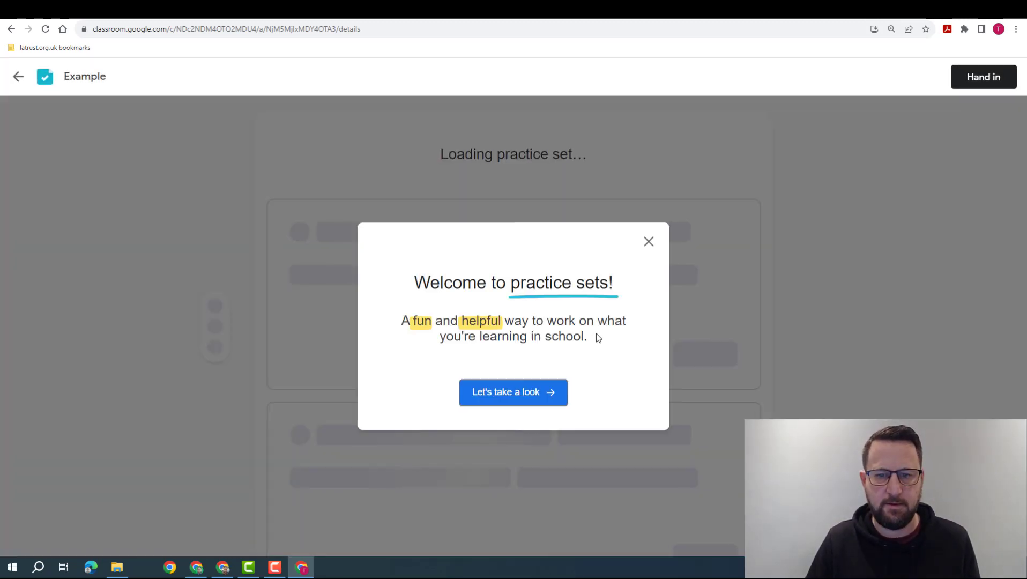
{"action": "left_click", "coordinate": [649, 243]}
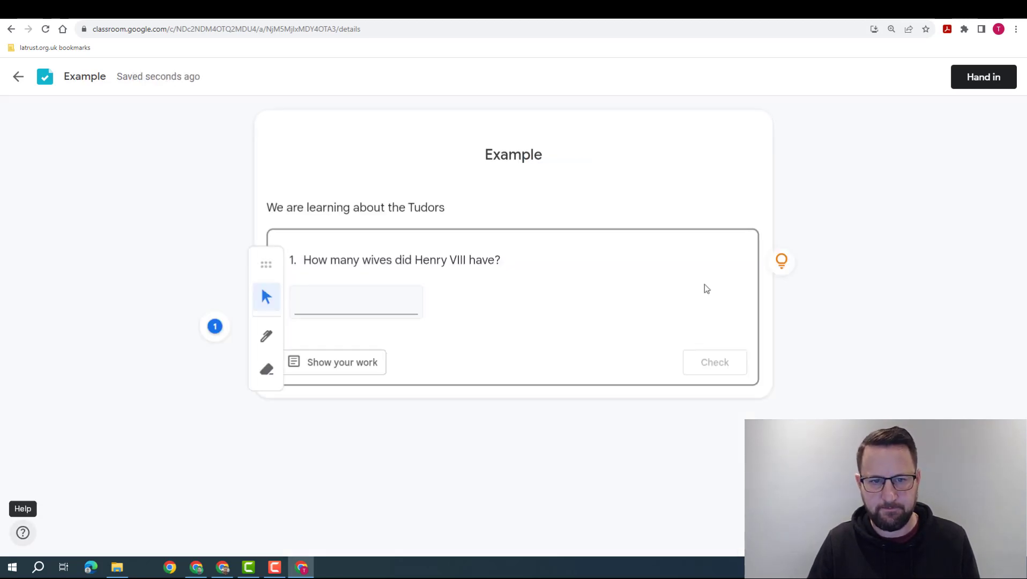
Step: Answer the Henry VIII question with 8, view the hint, then correct it to 6
{"action": "left_click", "coordinate": [341, 304]}
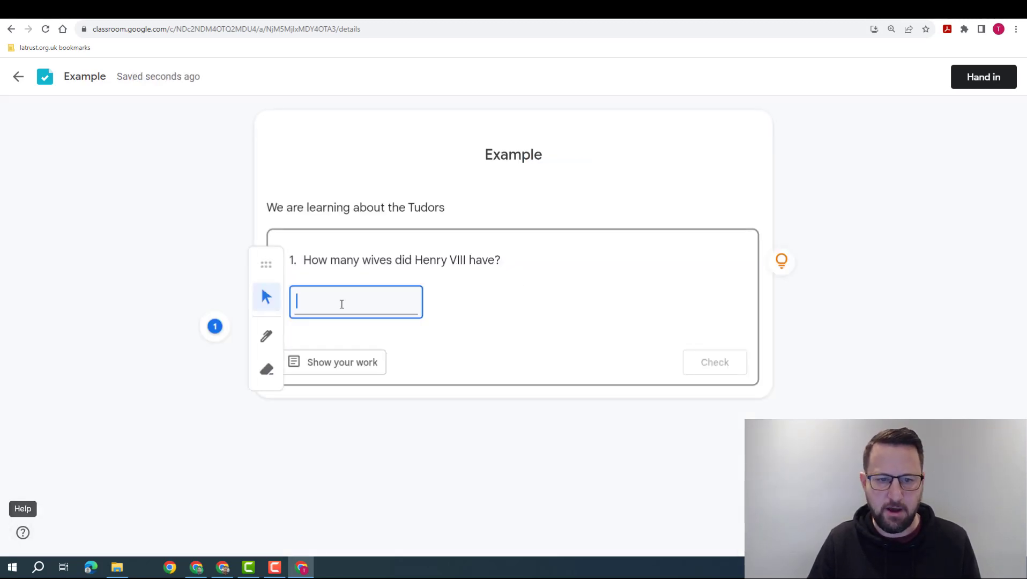
{"action": "type", "text": "8"}
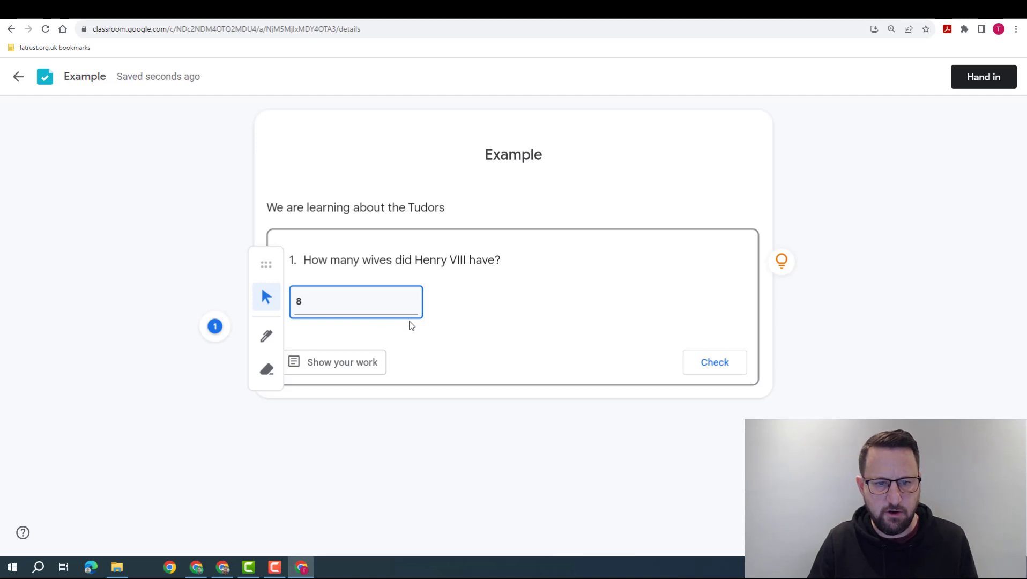
{"action": "left_click", "coordinate": [709, 363]}
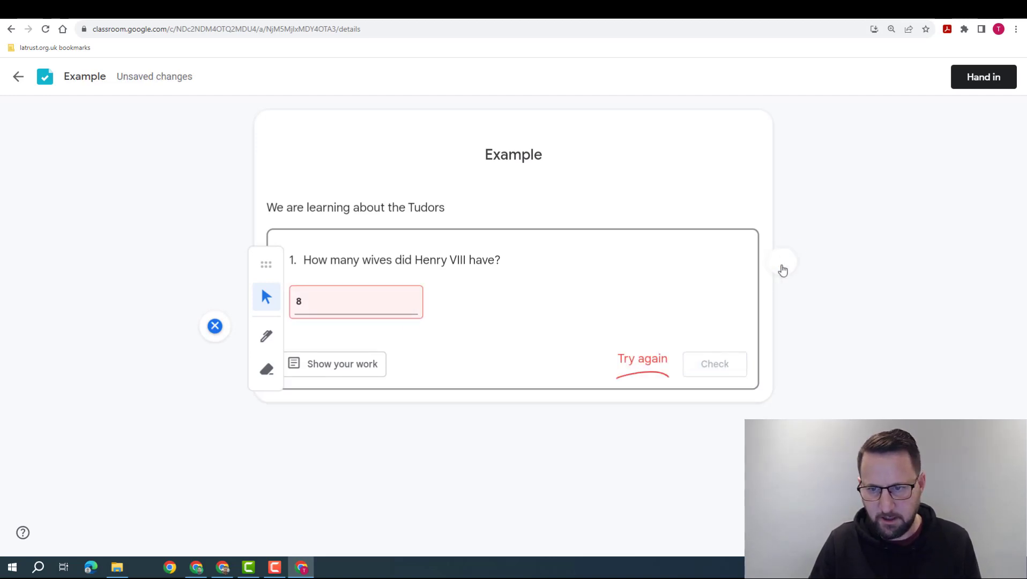
{"action": "left_click", "coordinate": [783, 267]}
{"action": "left_click", "coordinate": [341, 307]}
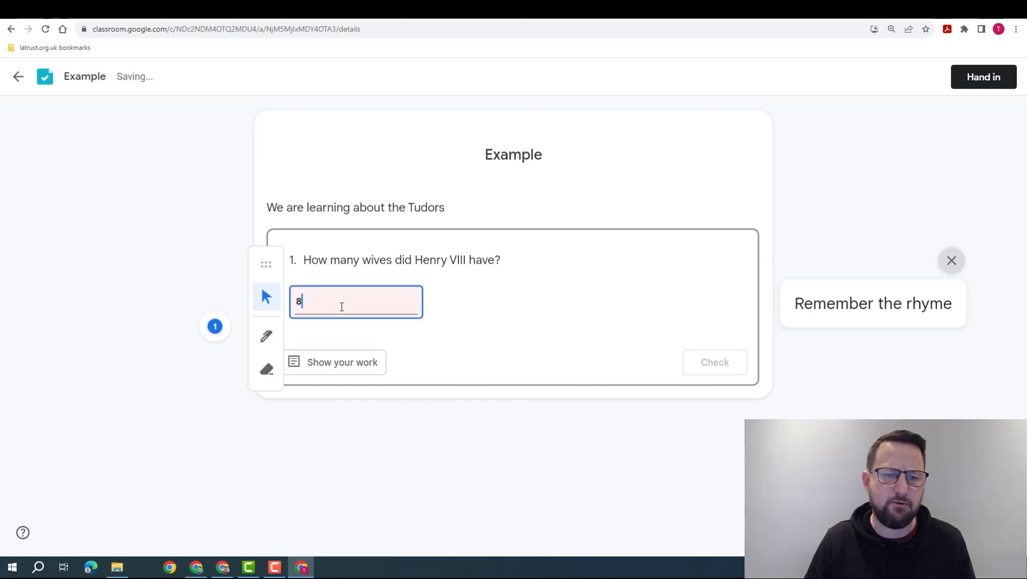
{"action": "key", "text": "BackSpace"}
{"action": "type", "text": "6"}
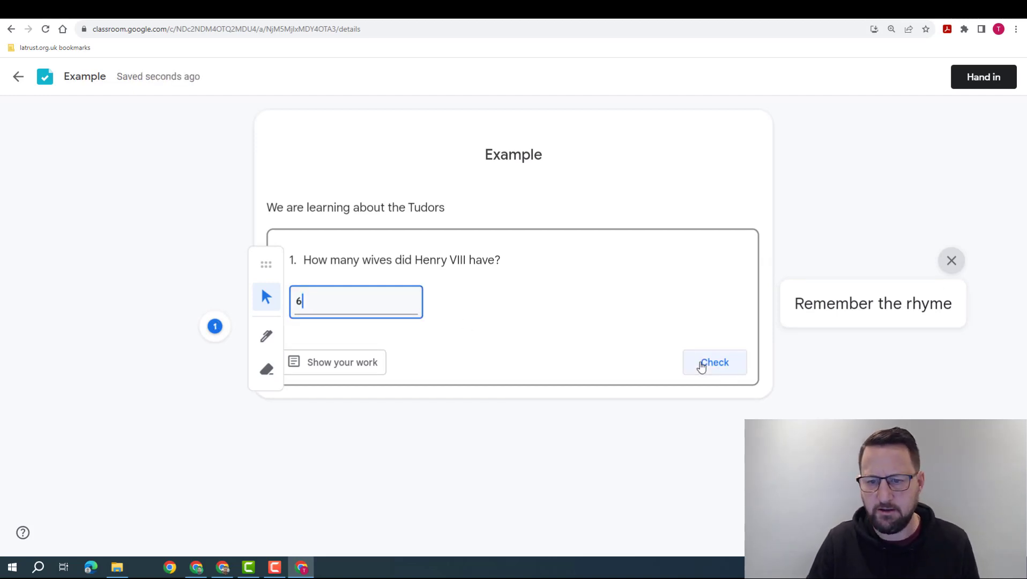
{"action": "left_click", "coordinate": [702, 368]}
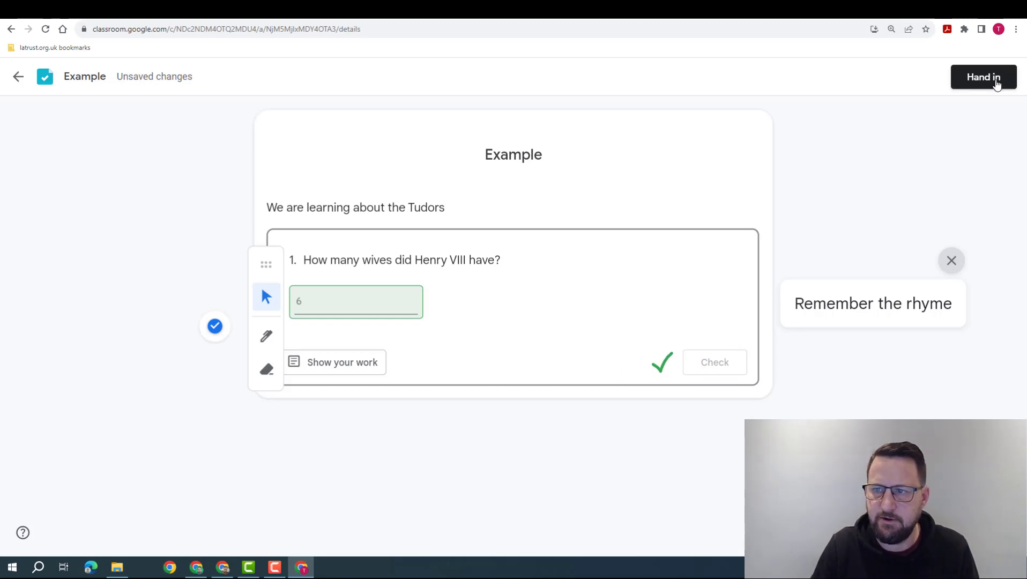
Step: Hand in the Example practice set and return to the A LAT Classroom class
{"action": "left_click", "coordinate": [997, 81]}
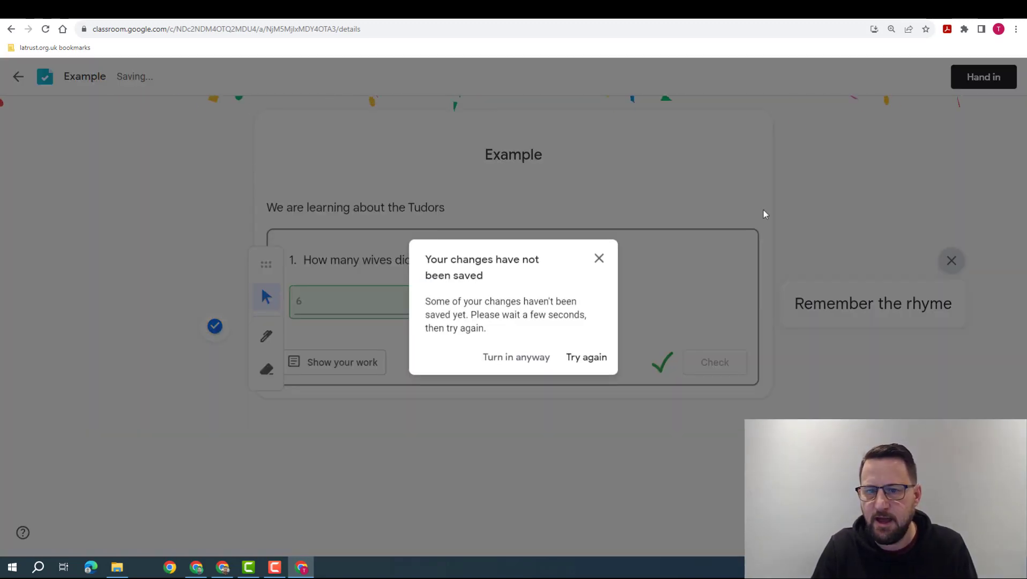
{"action": "left_click", "coordinate": [587, 358]}
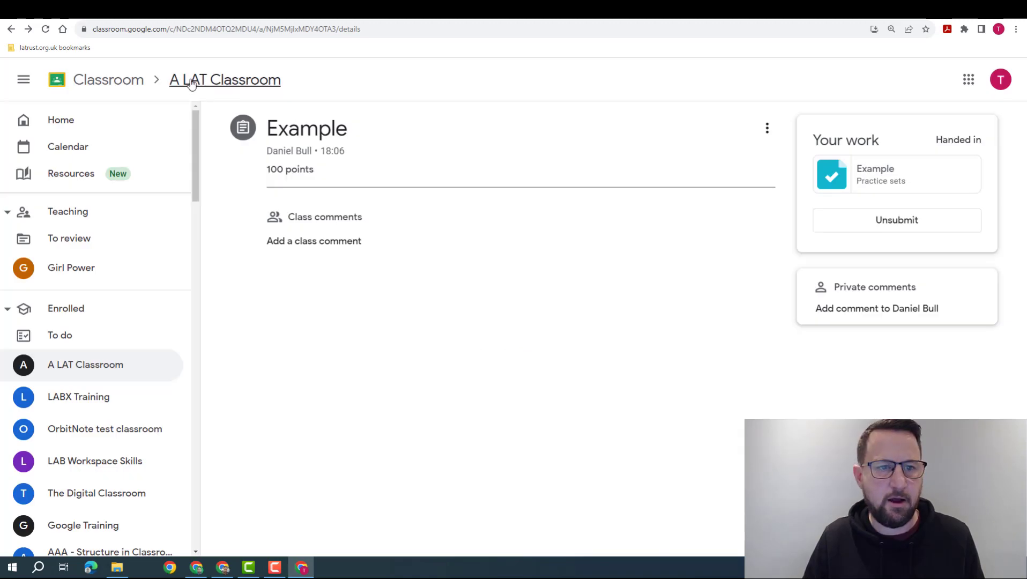
{"action": "left_click", "coordinate": [209, 81]}
Step: Open the Maths practice set from the class's Classwork list
{"action": "left_click", "coordinate": [340, 120]}
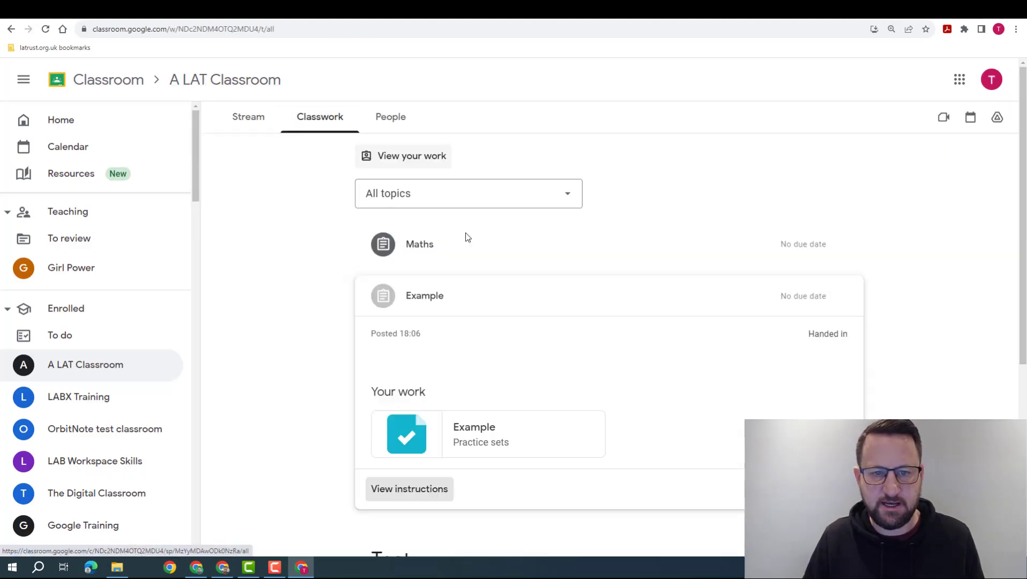
{"action": "left_click", "coordinate": [468, 259]}
{"action": "left_click", "coordinate": [468, 356]}
{"action": "scroll", "coordinate": [468, 355], "scroll_direction": "down", "scroll_amount": 4}
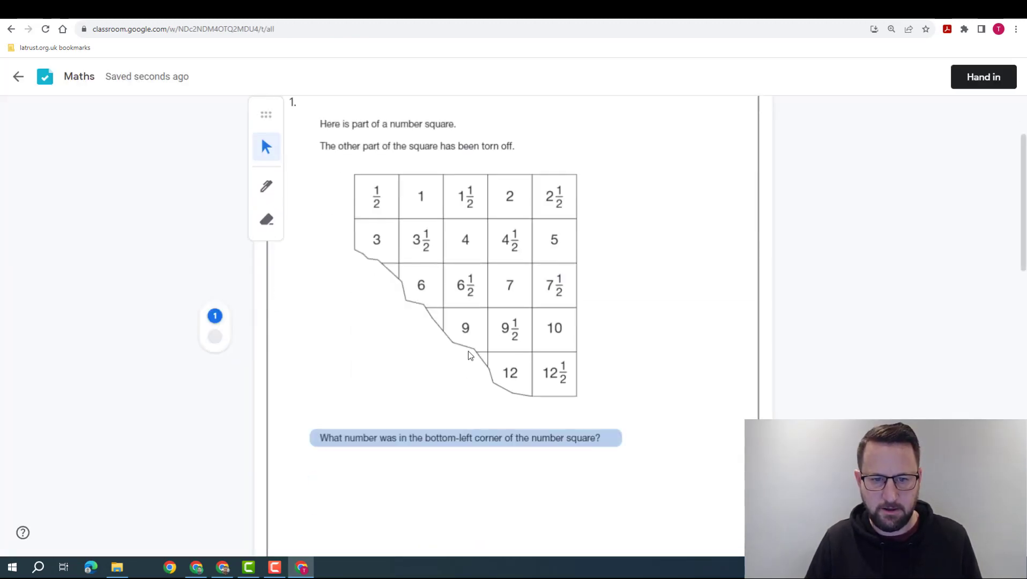
{"action": "scroll", "coordinate": [470, 355], "scroll_direction": "down", "scroll_amount": 4}
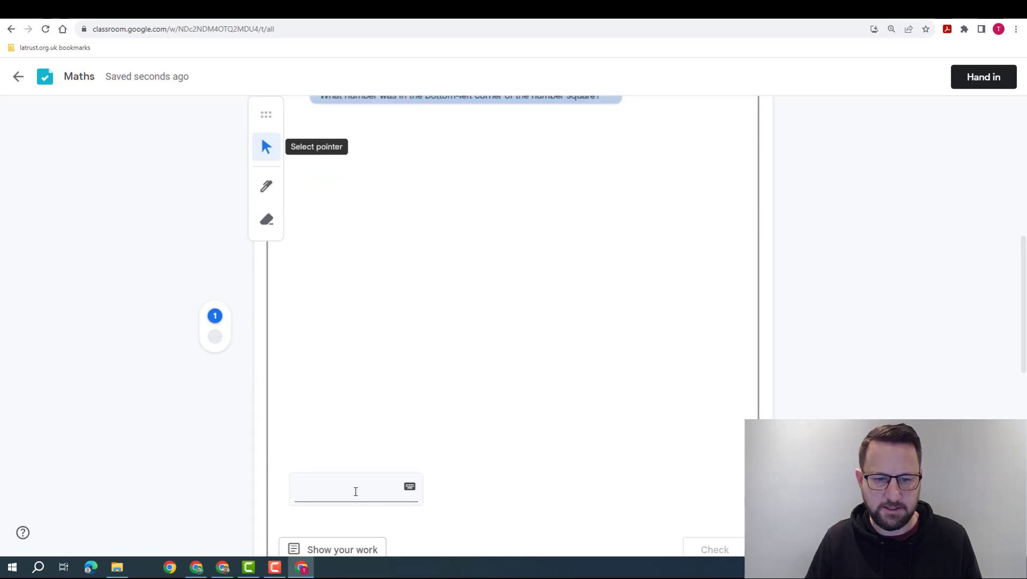
Step: Answer question 1 with 10 1/2 on the maths keyboard and check it
{"action": "left_click", "coordinate": [355, 490]}
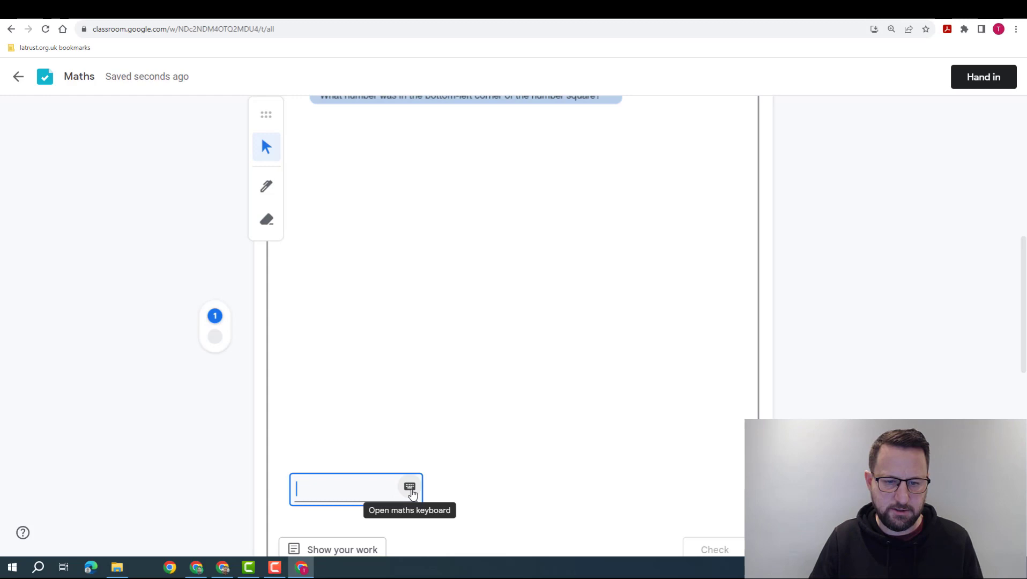
{"action": "left_click", "coordinate": [411, 488]}
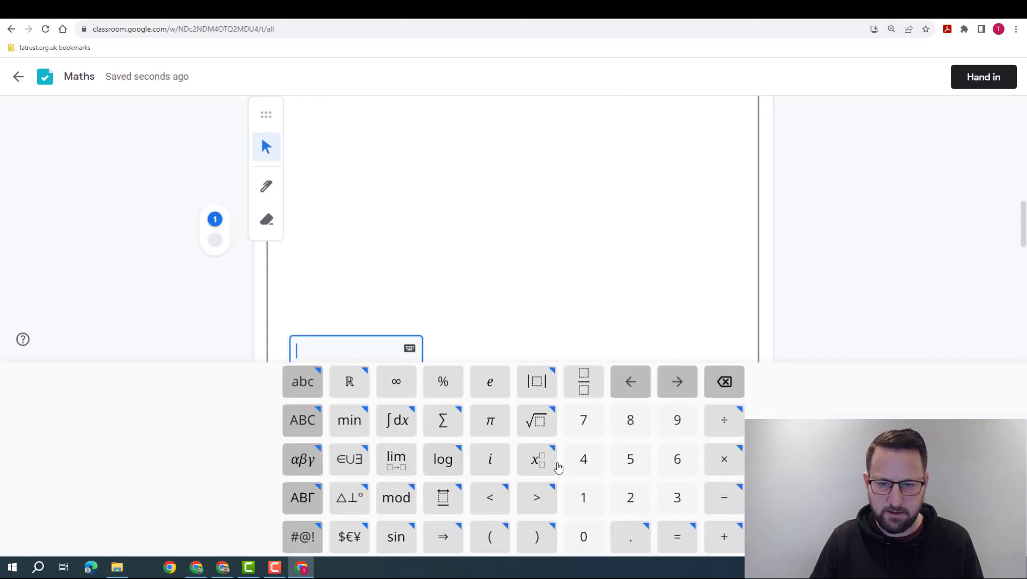
{"action": "left_click", "coordinate": [574, 510]}
{"action": "left_click", "coordinate": [585, 536]}
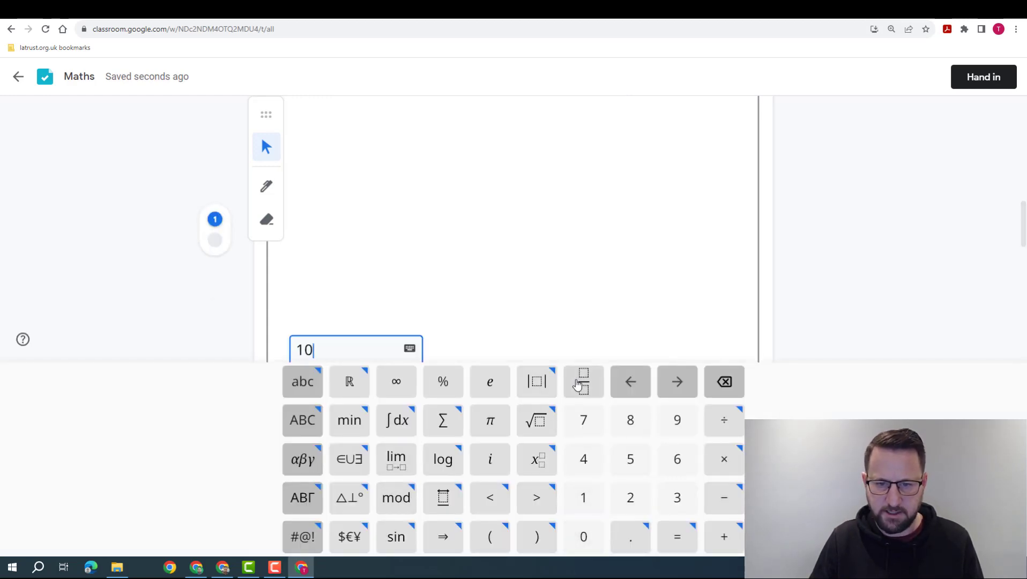
{"action": "left_click", "coordinate": [582, 383]}
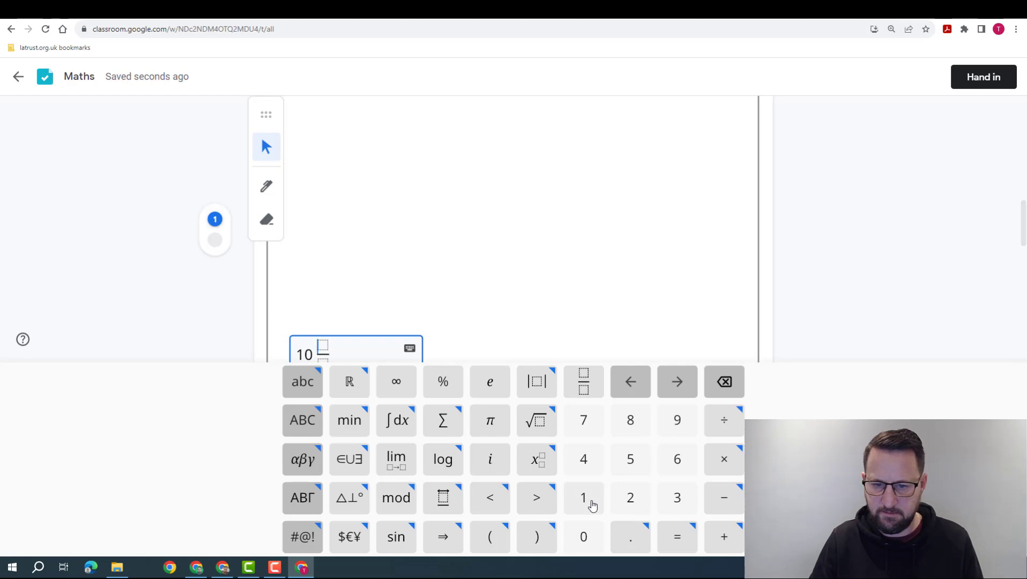
{"action": "left_click", "coordinate": [590, 501]}
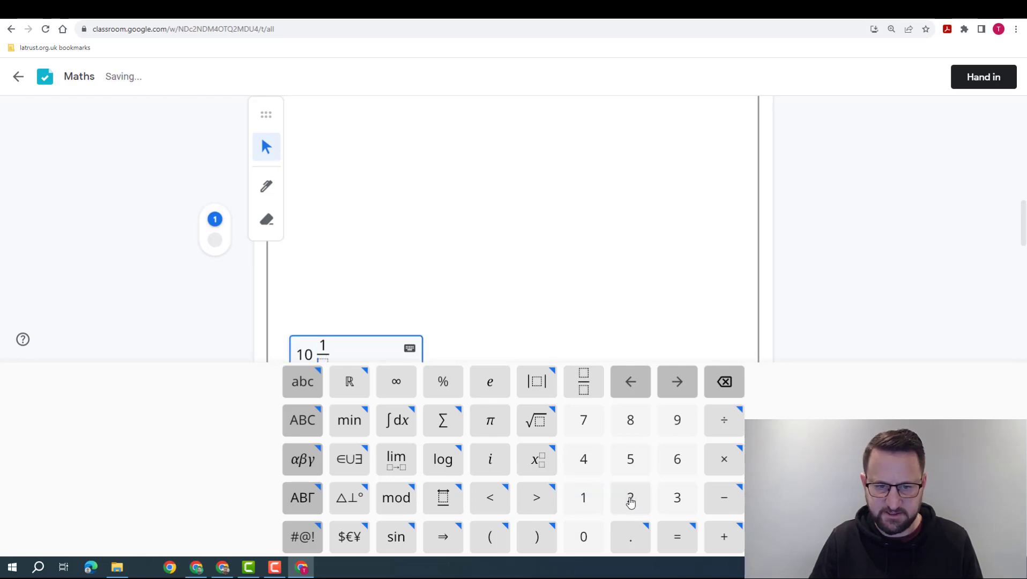
{"action": "left_click", "coordinate": [630, 498]}
{"action": "scroll", "coordinate": [603, 295], "scroll_direction": "down", "scroll_amount": 2}
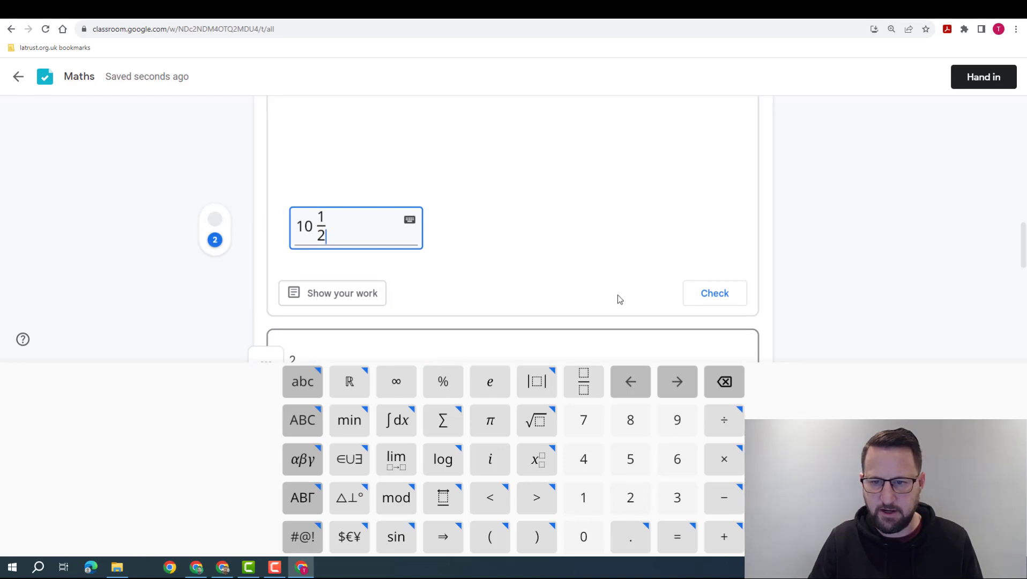
{"action": "scroll", "coordinate": [606, 296], "scroll_direction": "down", "scroll_amount": 2}
{"action": "left_click", "coordinate": [714, 164]}
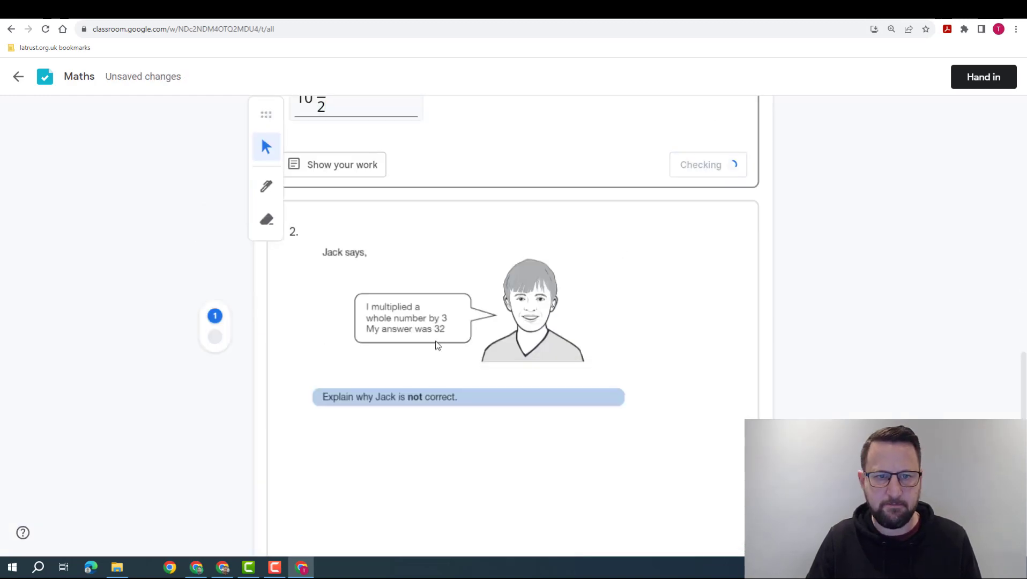
Step: Write 'Put some text in' for question 2, mark it done, and hand in the set
{"action": "left_click", "coordinate": [403, 248]}
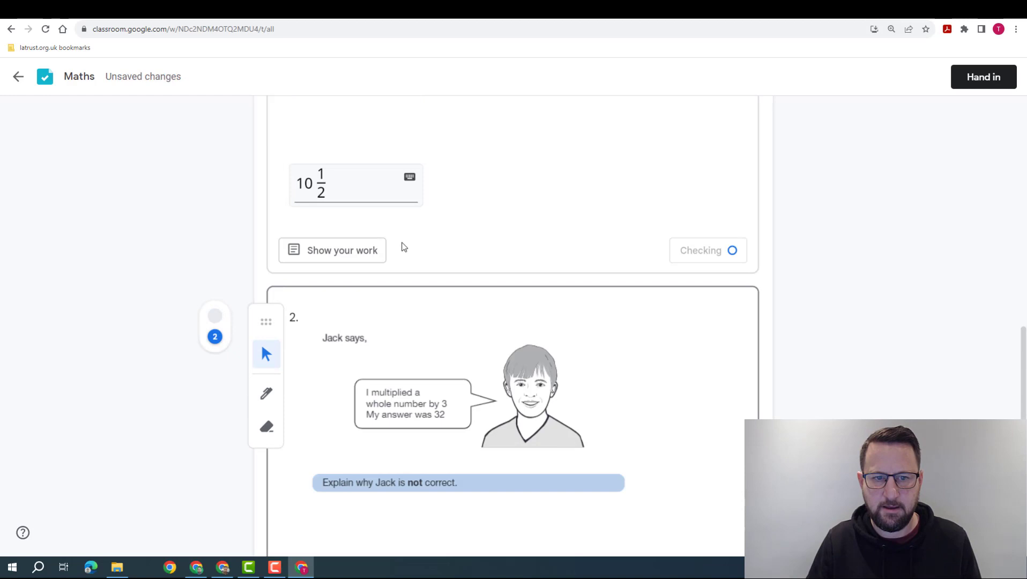
{"action": "scroll", "coordinate": [392, 360], "scroll_direction": "down", "scroll_amount": 5}
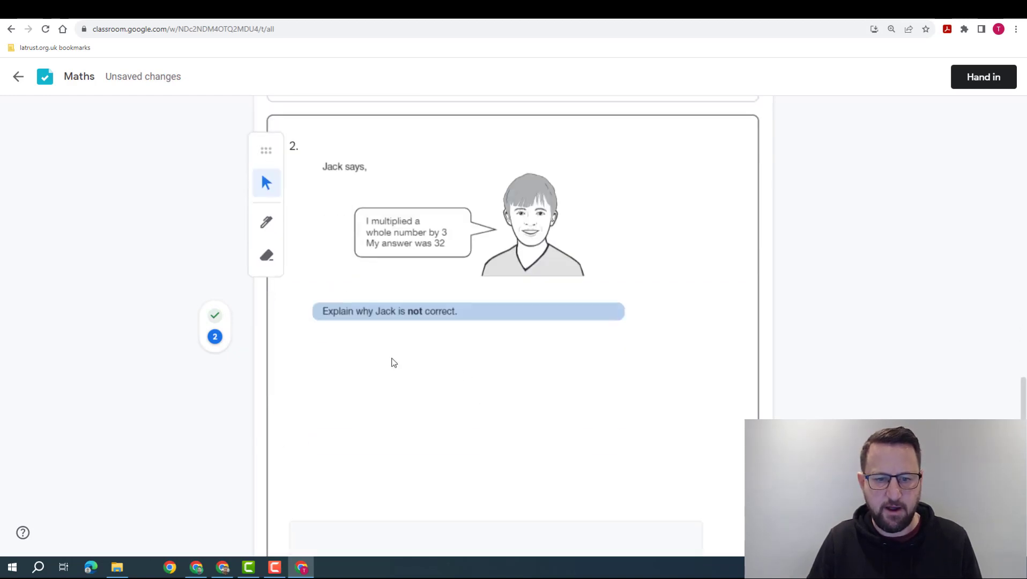
{"action": "left_click", "coordinate": [421, 440]}
{"action": "type", "text": "Put"}
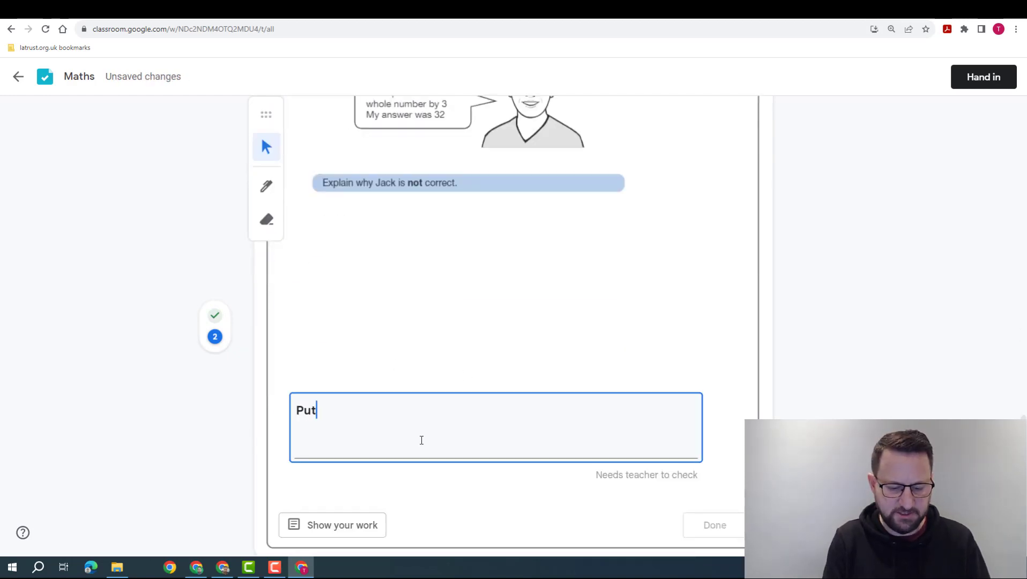
{"action": "type", "text": " some text in"}
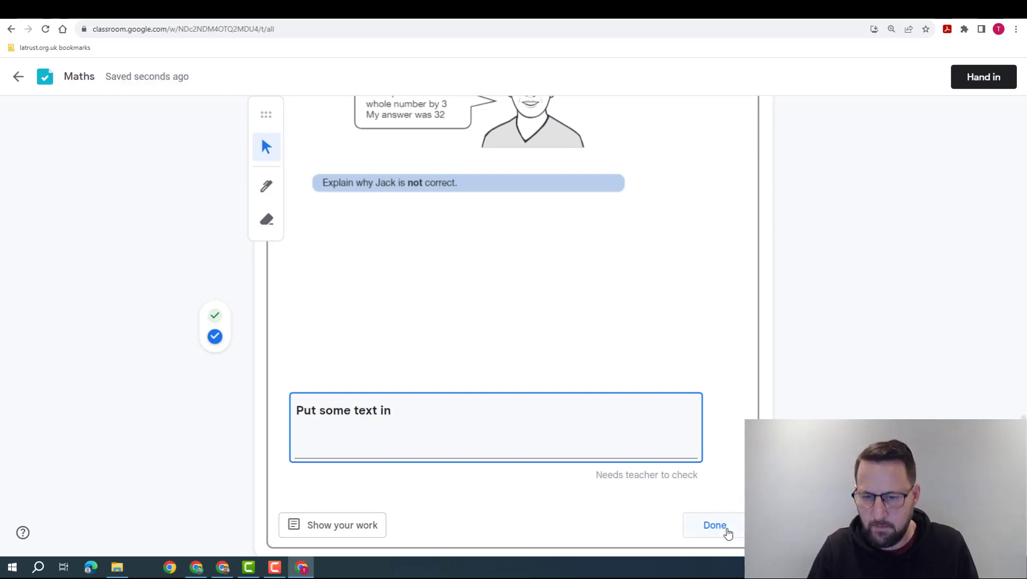
{"action": "left_click", "coordinate": [727, 532]}
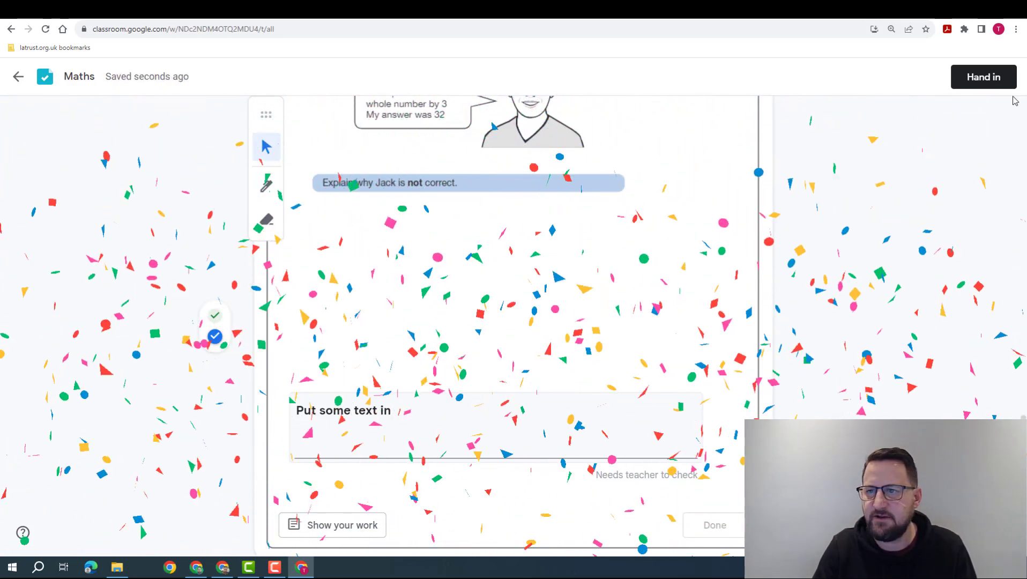
{"action": "left_click", "coordinate": [984, 81]}
{"action": "left_click", "coordinate": [611, 358]}
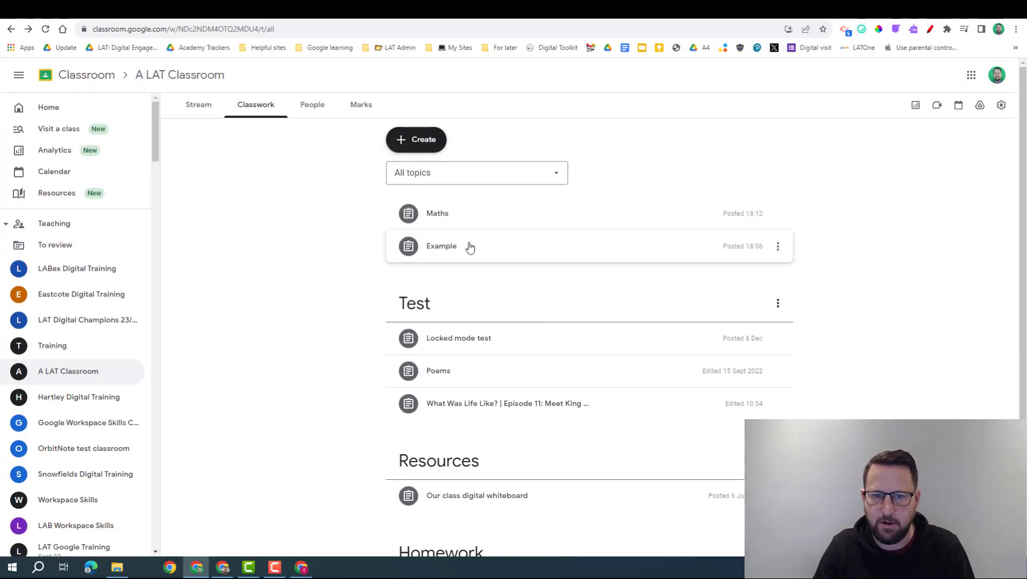
Step: Open Review work for Example and select the student to see their answer 6
{"action": "left_click", "coordinate": [468, 246]}
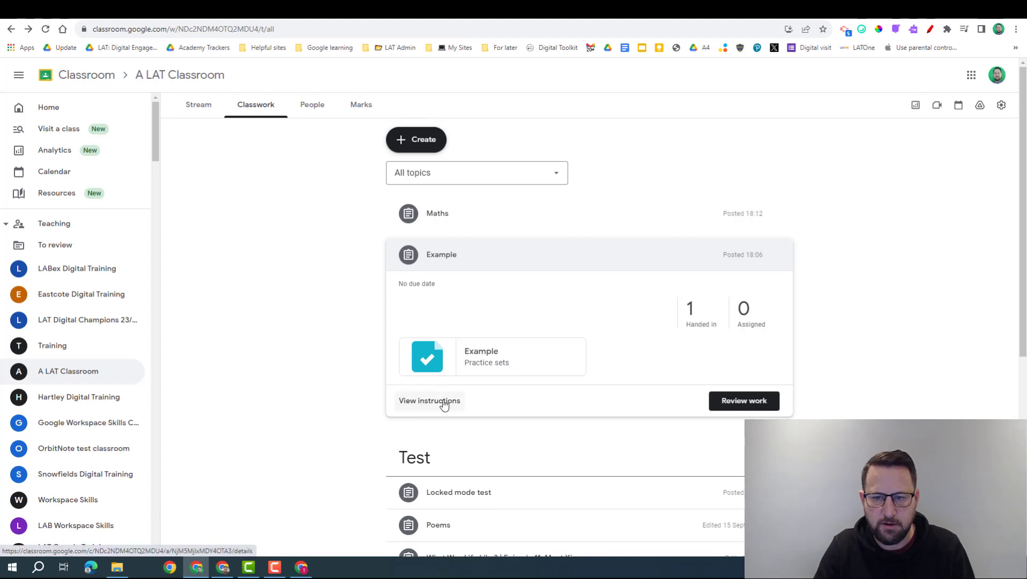
{"action": "left_click", "coordinate": [744, 403]}
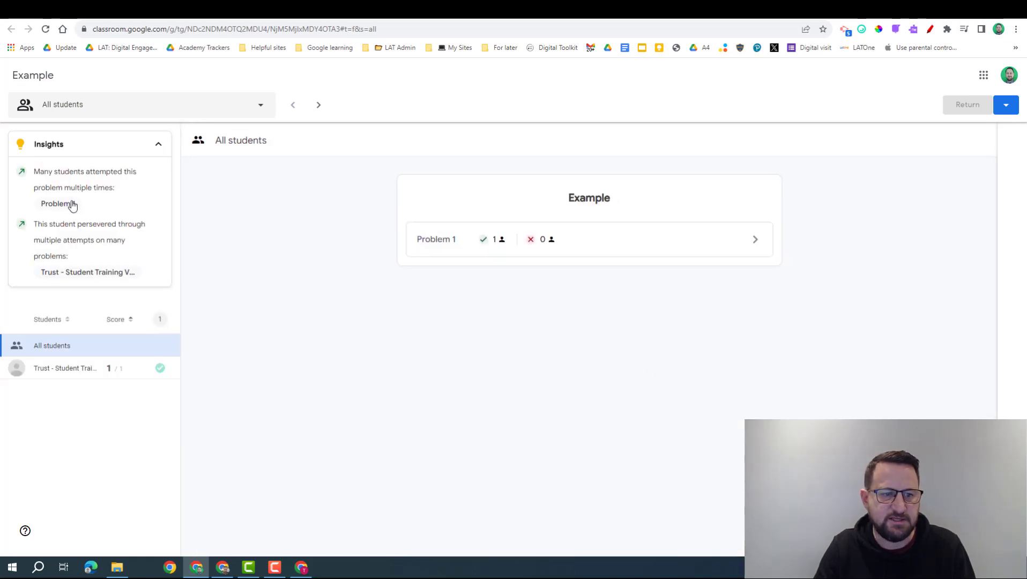
{"action": "left_click", "coordinate": [73, 375]}
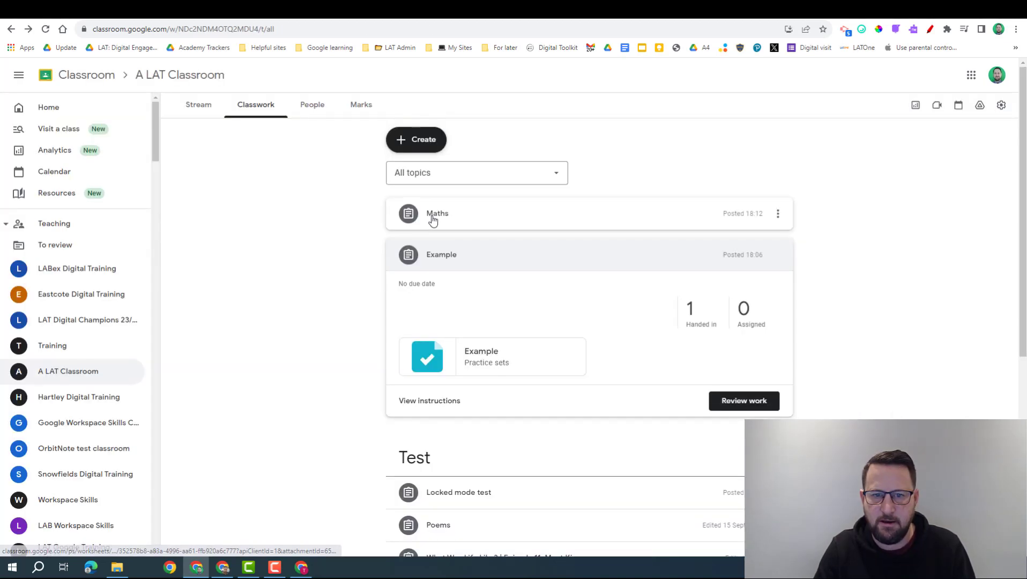
Step: Open the student's handed-in Maths answers through Review work
{"action": "left_click", "coordinate": [432, 217]}
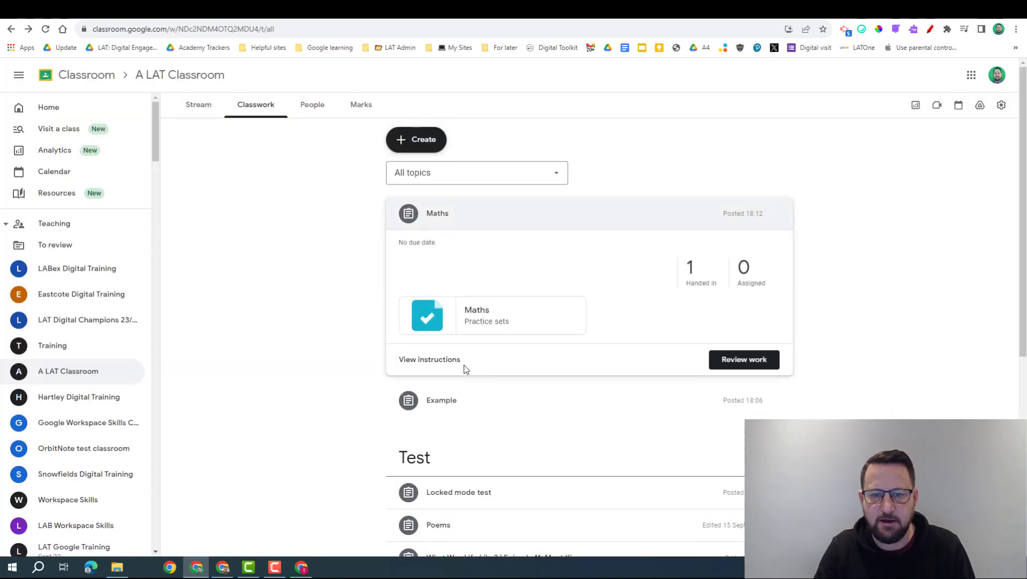
{"action": "left_click", "coordinate": [741, 361]}
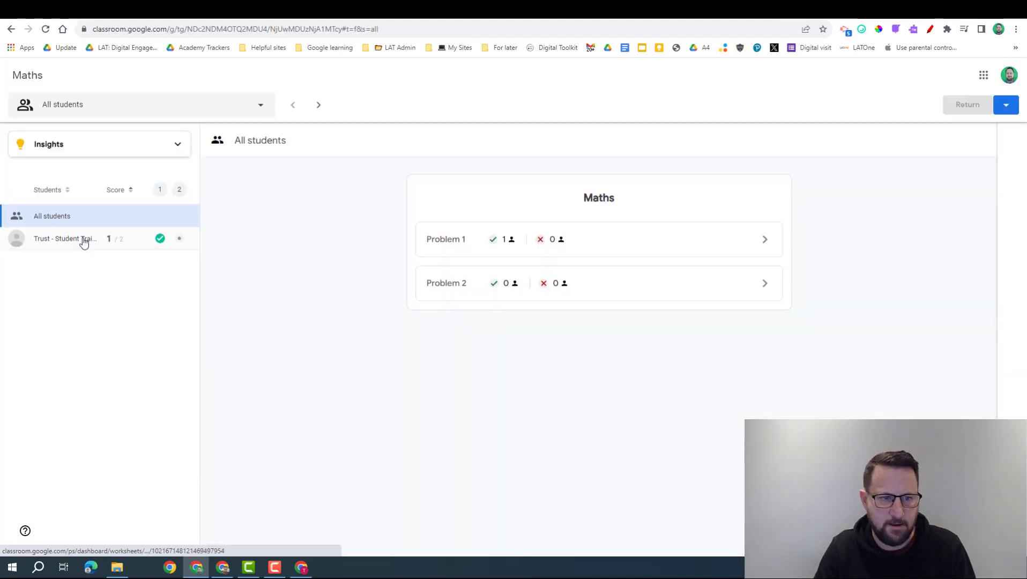
{"action": "left_click", "coordinate": [82, 241]}
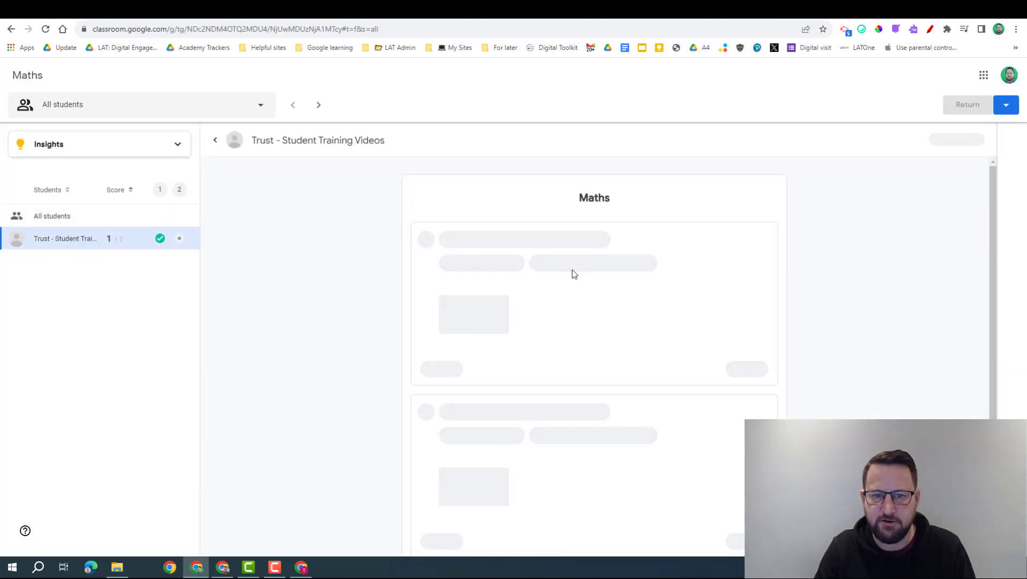
{"action": "scroll", "coordinate": [501, 343], "scroll_direction": "down", "scroll_amount": 8}
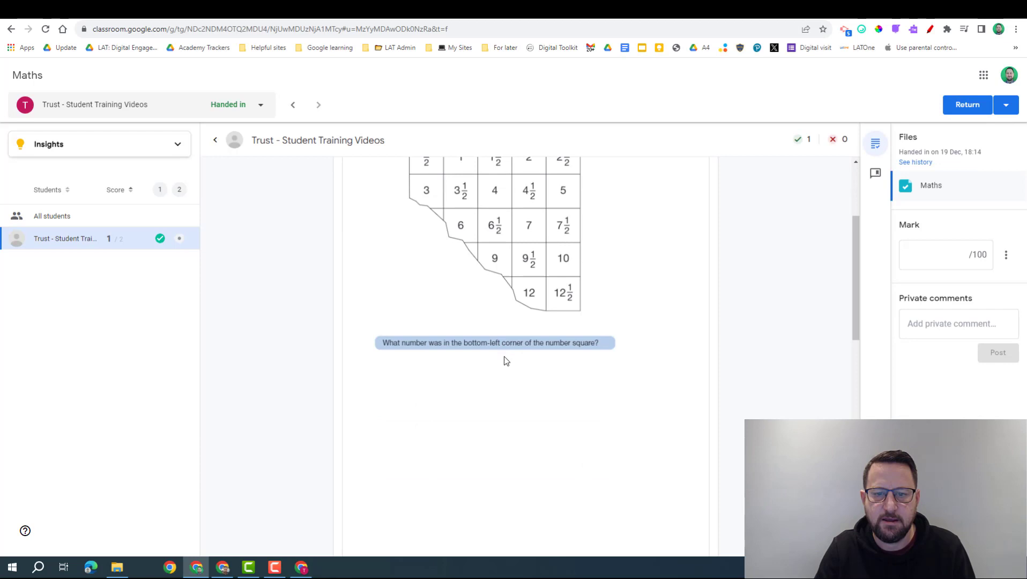
{"action": "scroll", "coordinate": [508, 360], "scroll_direction": "down", "scroll_amount": 7}
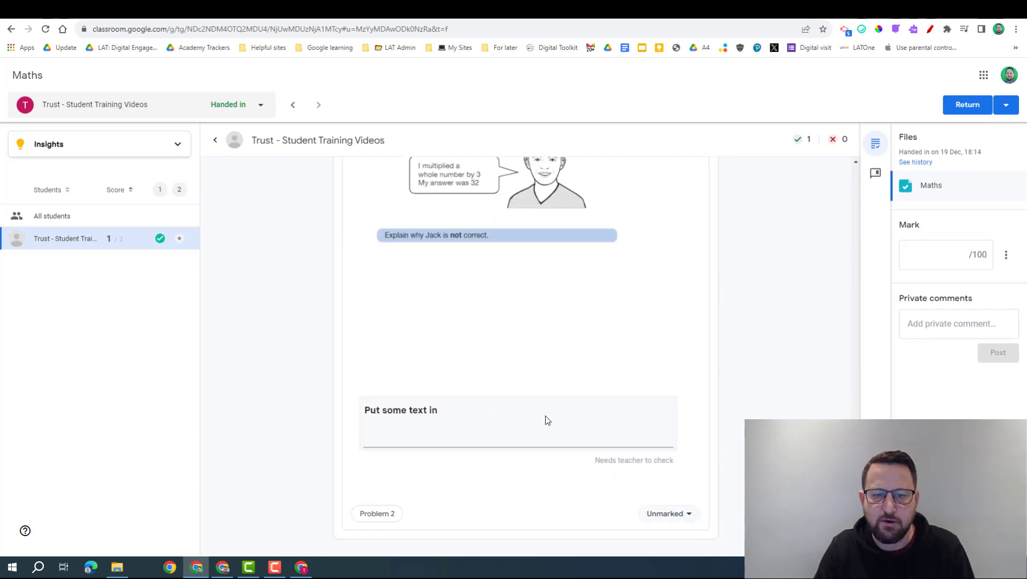
Step: Mark problem 2 Correct, give an overall mark of 2, and return the work
{"action": "left_click", "coordinate": [679, 519]}
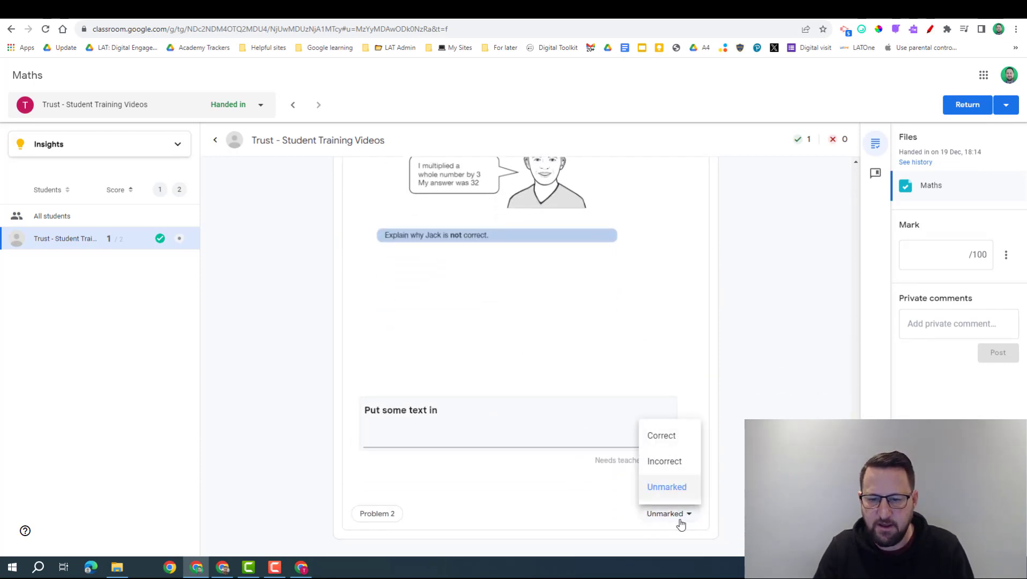
{"action": "left_click", "coordinate": [680, 442]}
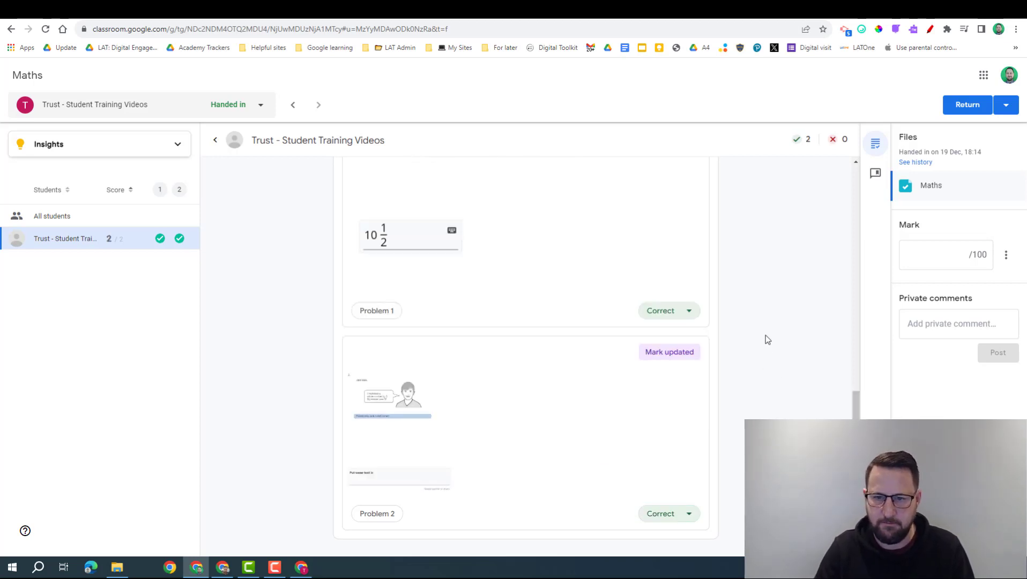
{"action": "left_click", "coordinate": [943, 255]}
{"action": "type", "text": "2"}
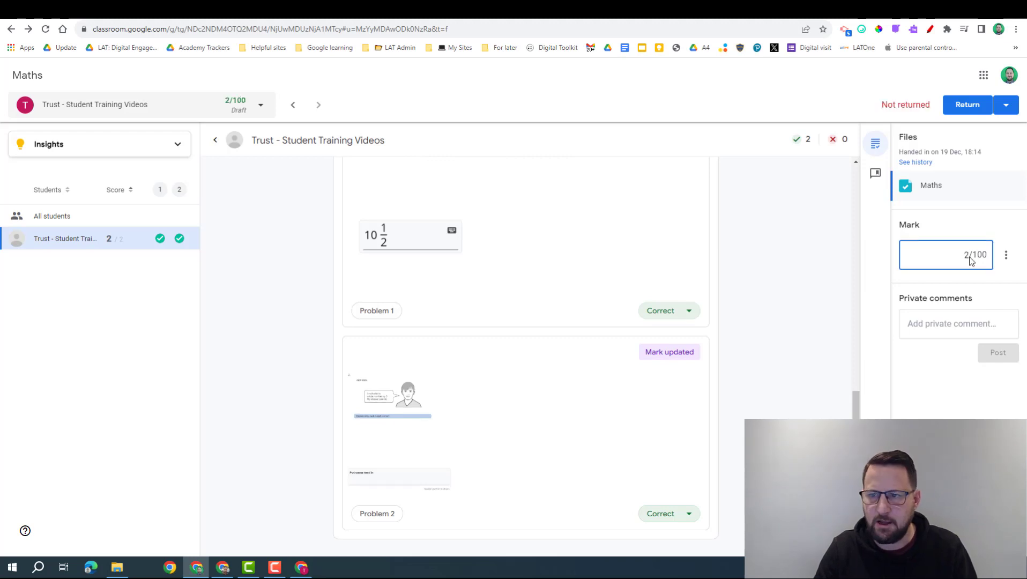
{"action": "left_click", "coordinate": [968, 105]}
{"action": "left_click", "coordinate": [612, 347]}
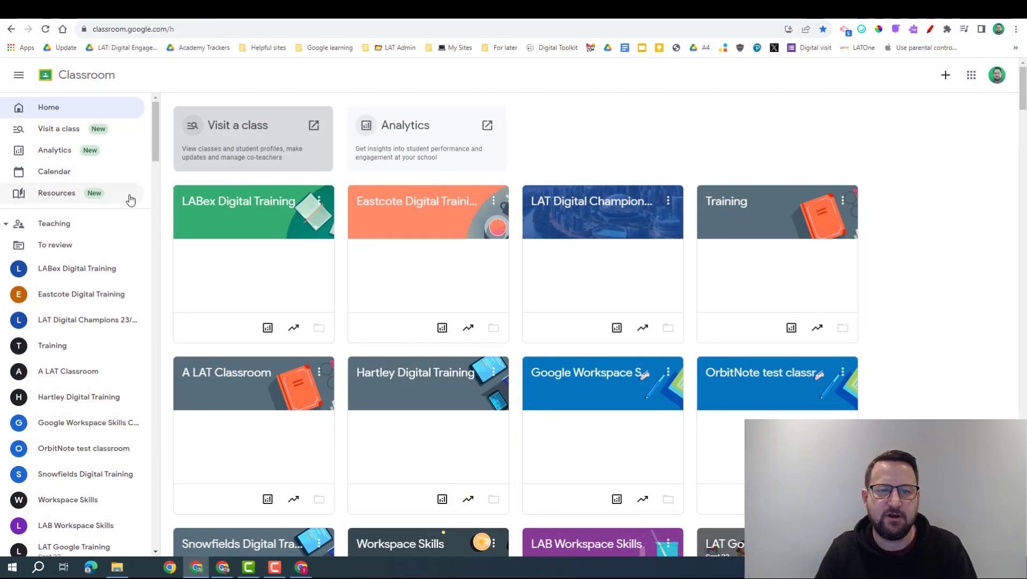
Step: Go to Resources and open the Phonics example practice set card
{"action": "left_click", "coordinate": [59, 196]}
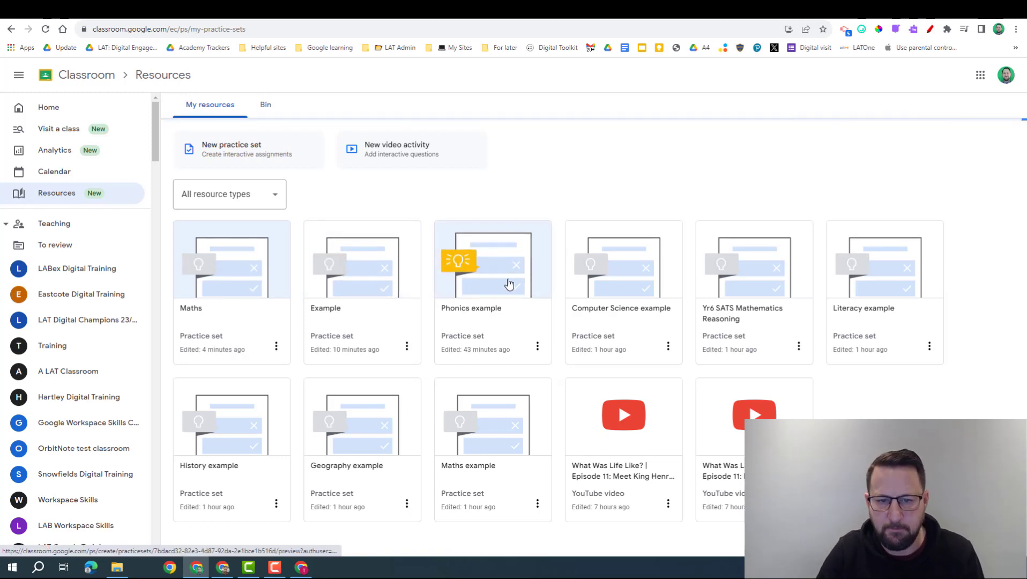
{"action": "left_click", "coordinate": [509, 284]}
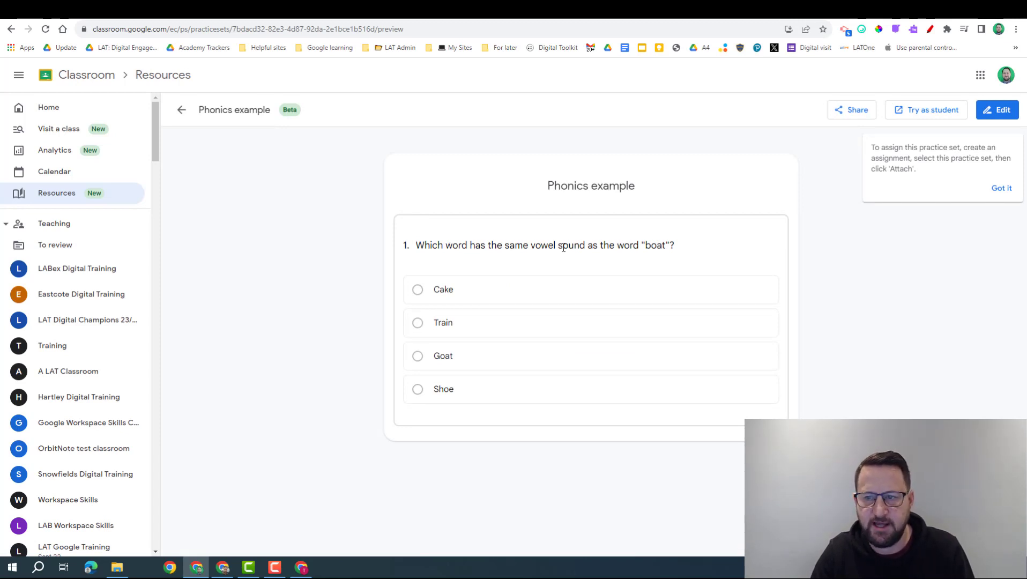
Step: Edit the Phonics example to view question 1's suggested video, then open the Computer Science example
{"action": "left_click", "coordinate": [998, 110]}
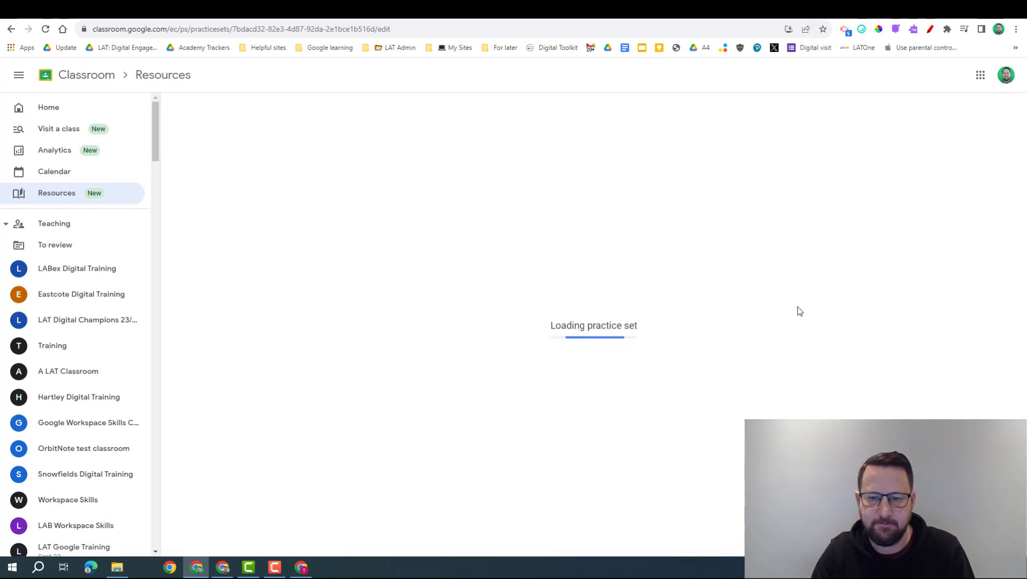
{"action": "scroll", "coordinate": [540, 434], "scroll_direction": "down", "scroll_amount": 2}
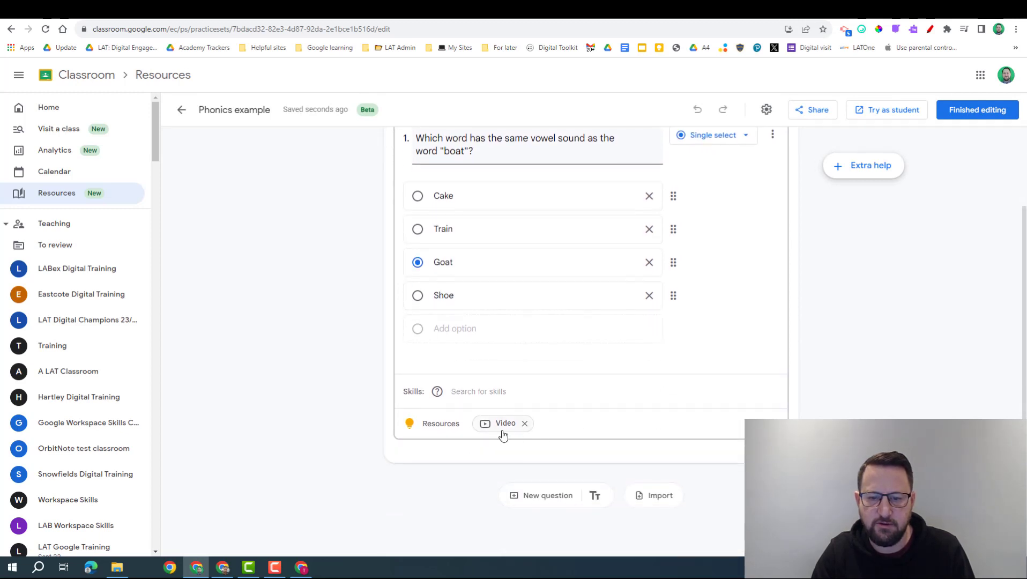
{"action": "left_click", "coordinate": [658, 439]}
{"action": "scroll", "coordinate": [658, 434], "scroll_direction": "down", "scroll_amount": 2}
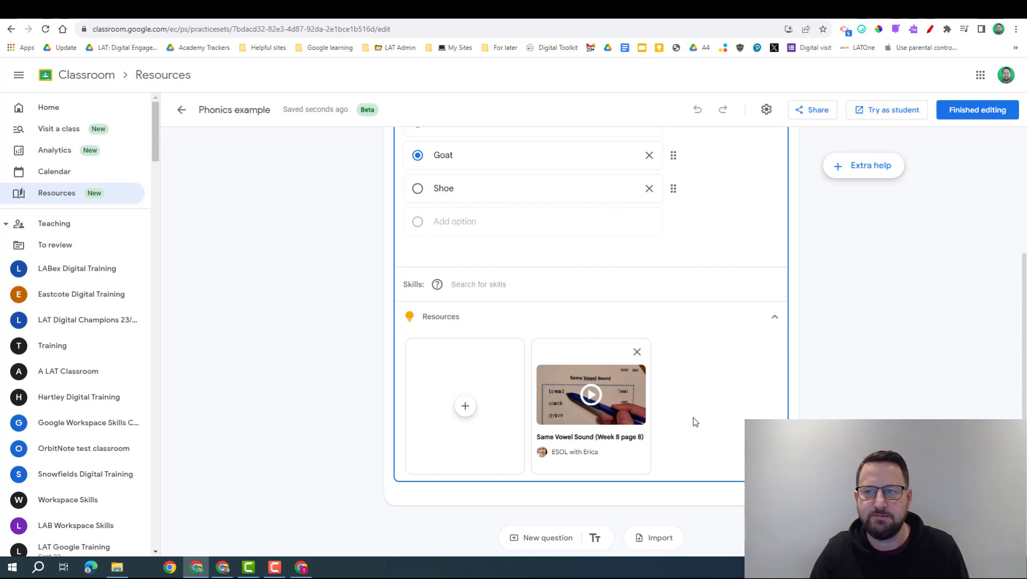
{"action": "scroll", "coordinate": [695, 420], "scroll_direction": "up", "scroll_amount": 2}
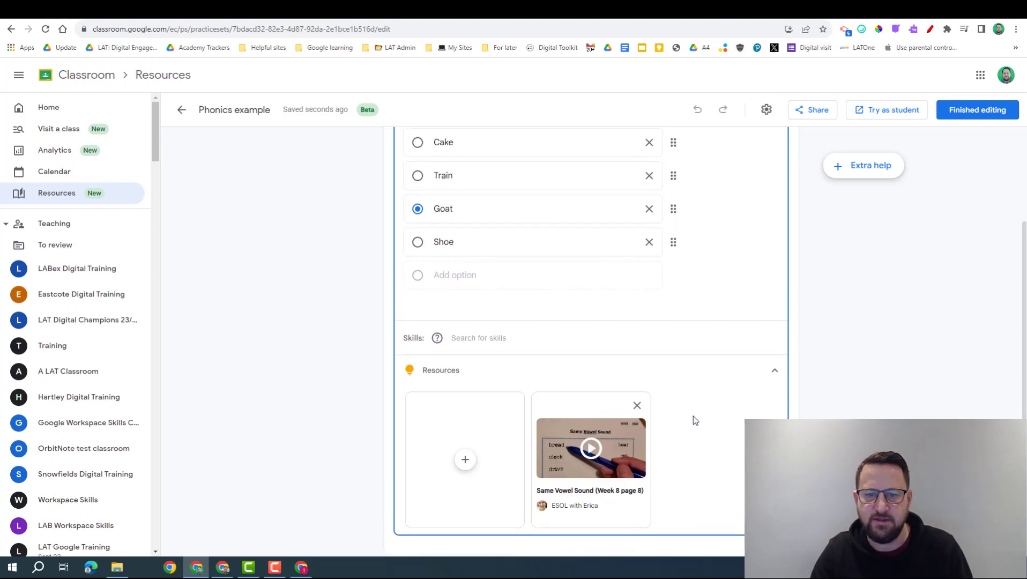
{"action": "scroll", "coordinate": [695, 420], "scroll_direction": "up", "scroll_amount": 2}
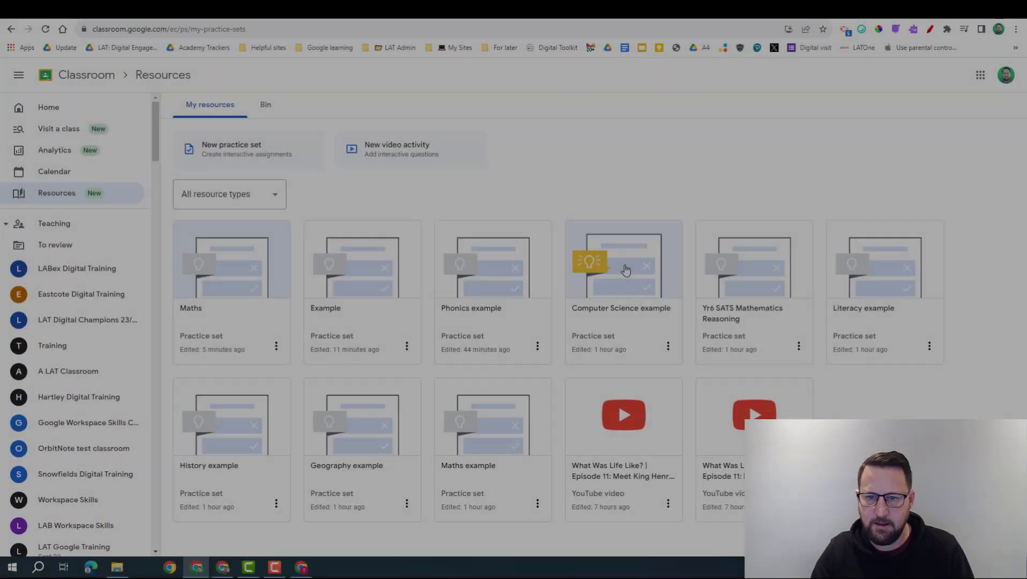
{"action": "left_click", "coordinate": [625, 270]}
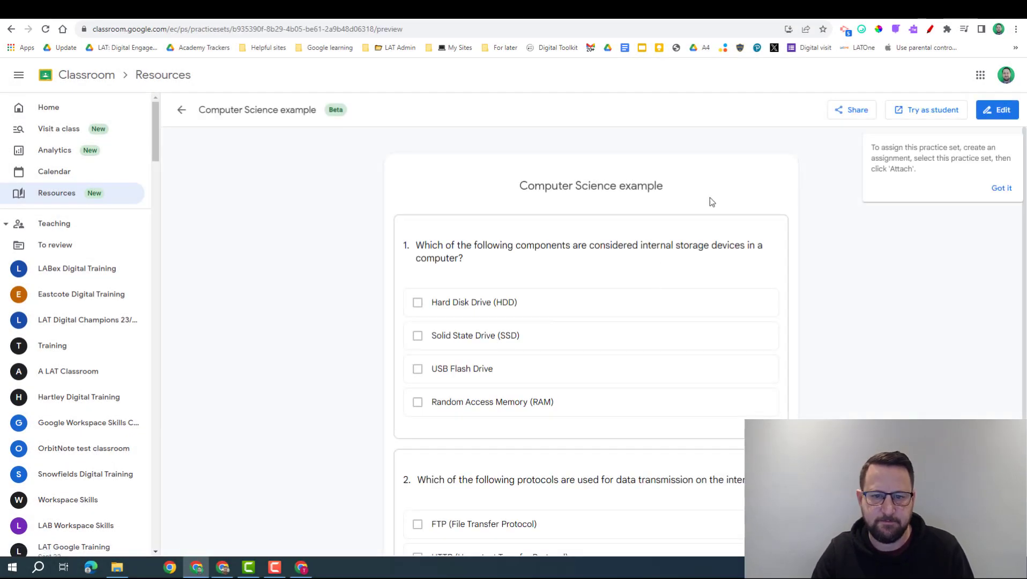
Step: Open the Computer Science example in the editor and browse question 1's suggested resources and the questions
{"action": "left_click", "coordinate": [991, 109]}
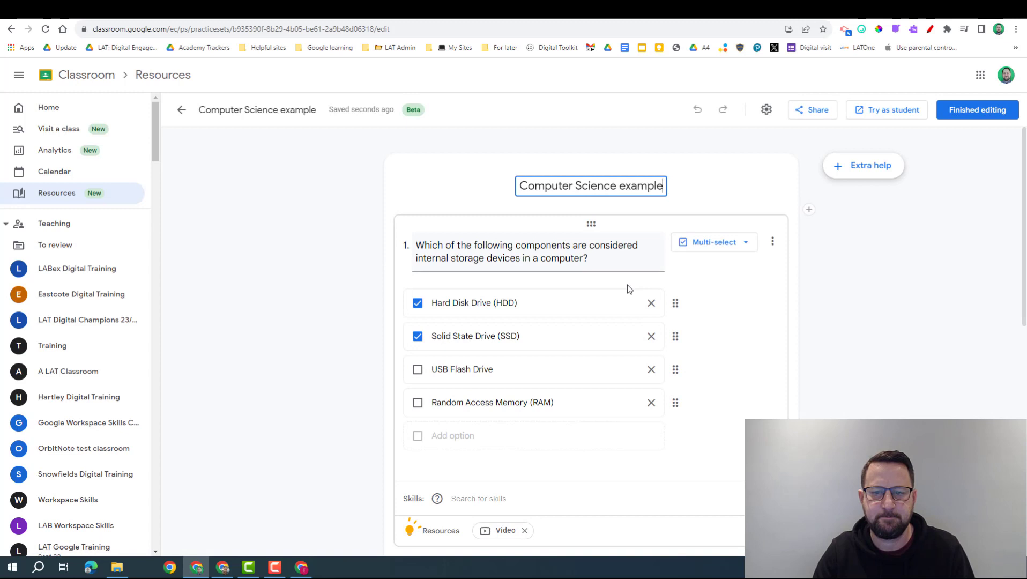
{"action": "scroll", "coordinate": [627, 284], "scroll_direction": "down", "scroll_amount": 1}
{"action": "left_click", "coordinate": [676, 445]}
{"action": "scroll", "coordinate": [675, 445], "scroll_direction": "down", "scroll_amount": 3}
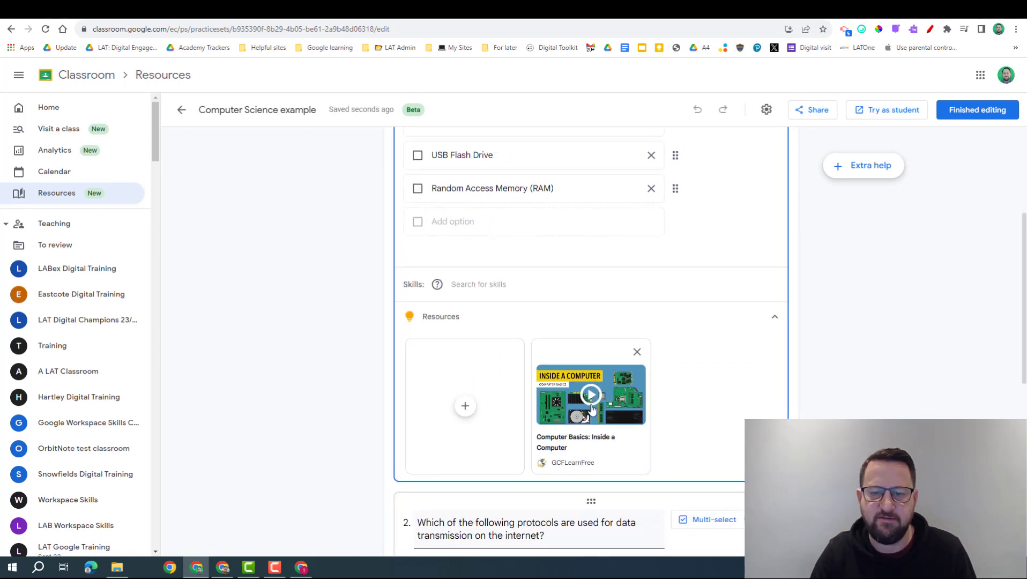
{"action": "scroll", "coordinate": [509, 321], "scroll_direction": "up", "scroll_amount": 3}
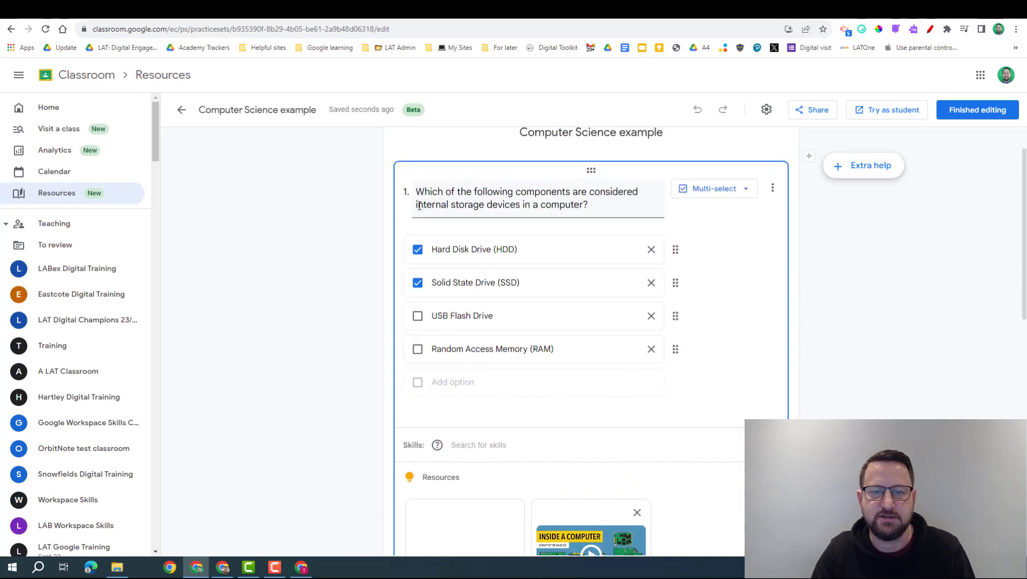
{"action": "scroll", "coordinate": [590, 415], "scroll_direction": "down", "scroll_amount": 4}
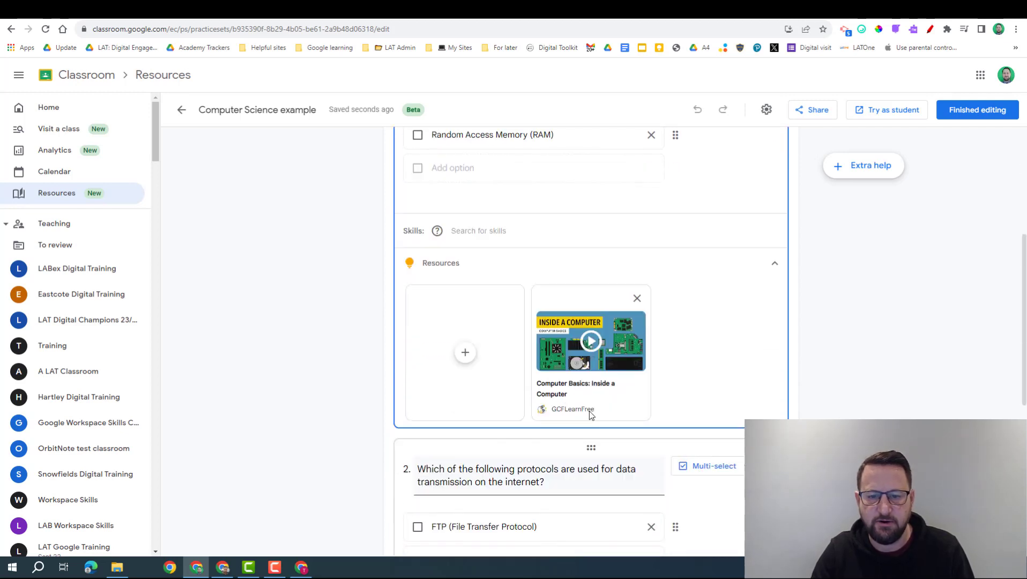
{"action": "scroll", "coordinate": [590, 414], "scroll_direction": "down", "scroll_amount": 6}
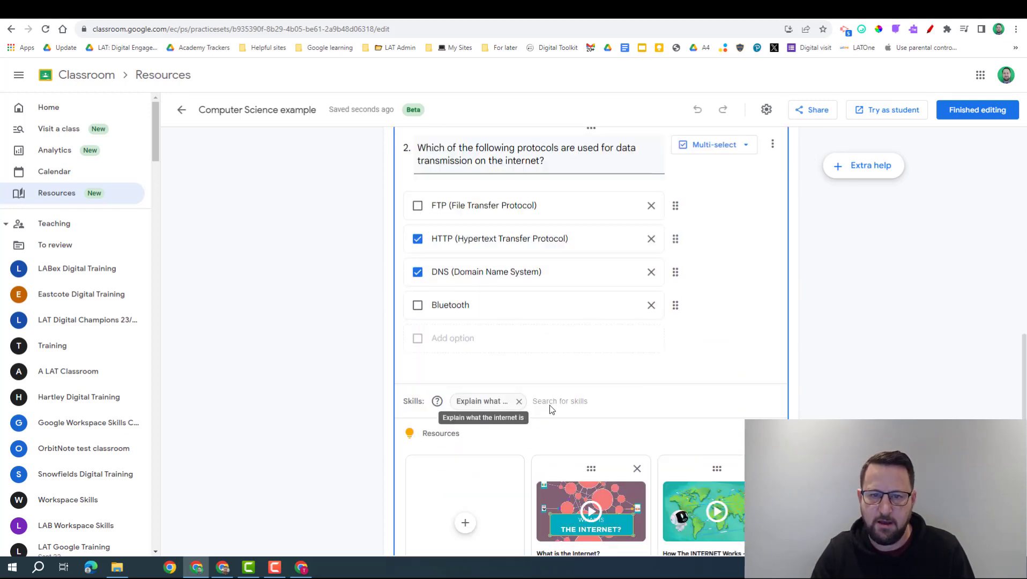
{"action": "scroll", "coordinate": [587, 245], "scroll_direction": "up", "scroll_amount": 1}
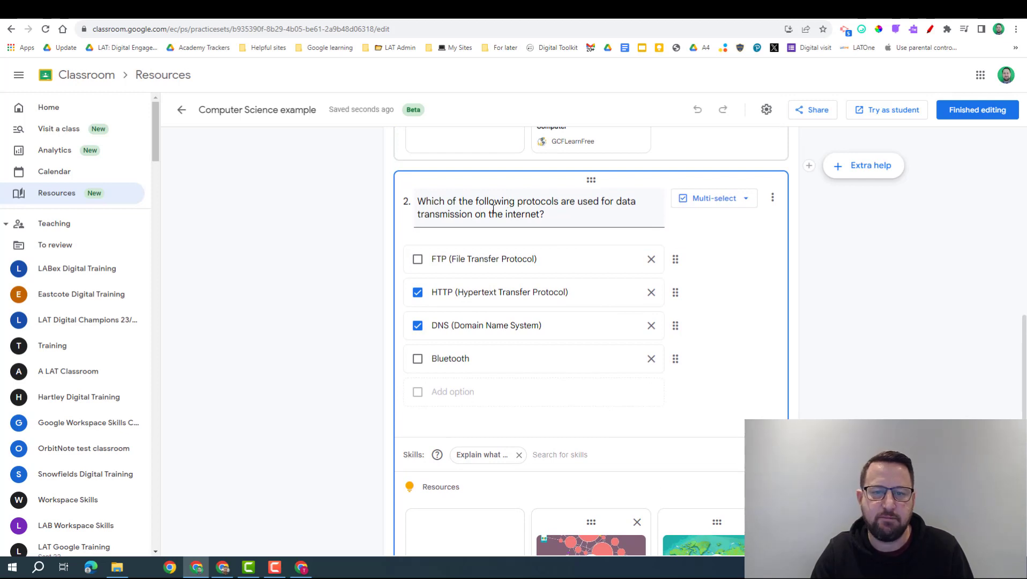
{"action": "scroll", "coordinate": [589, 470], "scroll_direction": "down", "scroll_amount": 2}
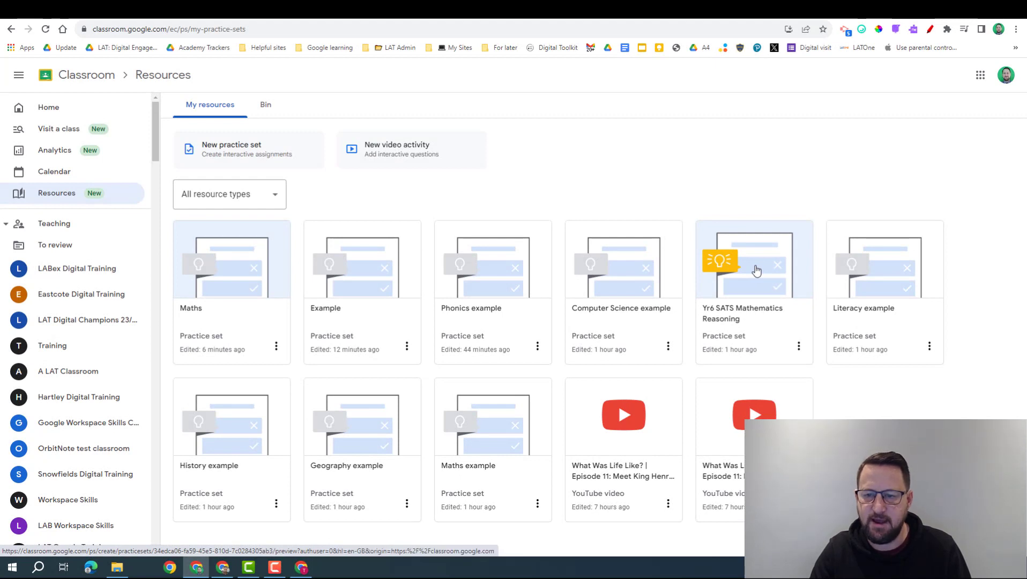
Step: Open the Yr6 SATS Mathematics Reasoning practice set in the editor and scroll through its answers
{"action": "left_click", "coordinate": [757, 270]}
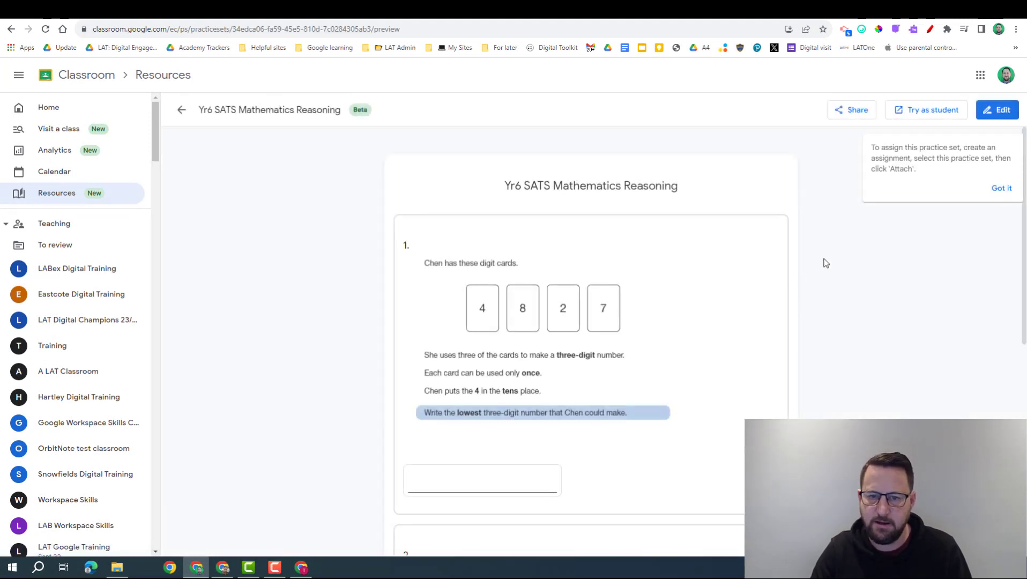
{"action": "scroll", "coordinate": [718, 324], "scroll_direction": "down", "scroll_amount": 4}
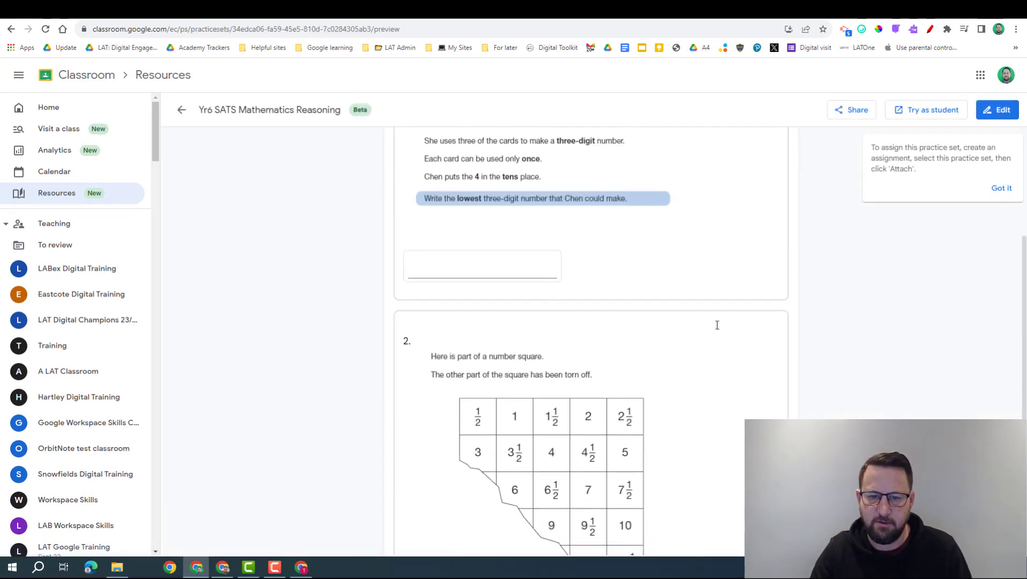
{"action": "left_click", "coordinate": [1002, 111]}
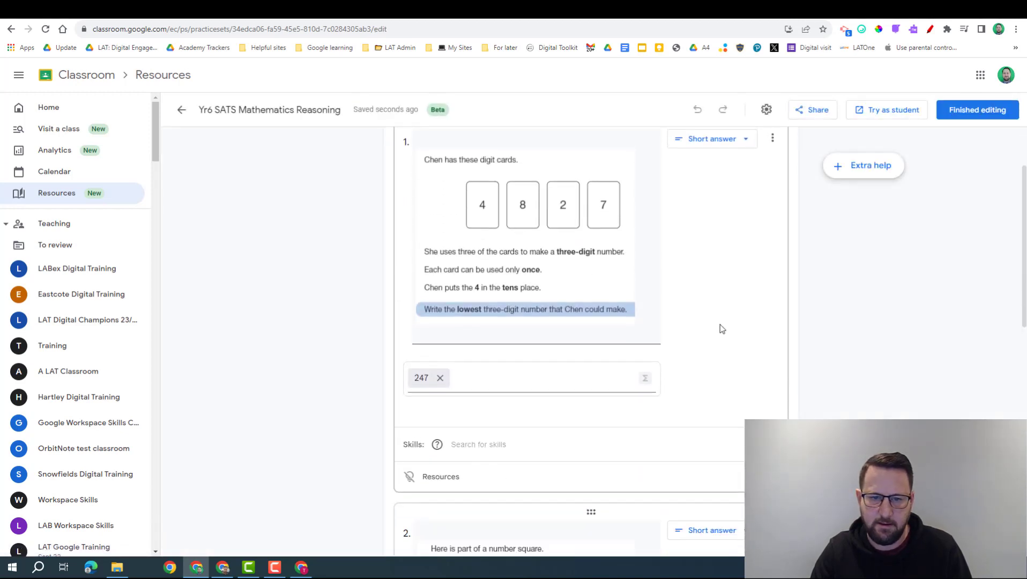
{"action": "scroll", "coordinate": [720, 328], "scroll_direction": "down", "scroll_amount": 5}
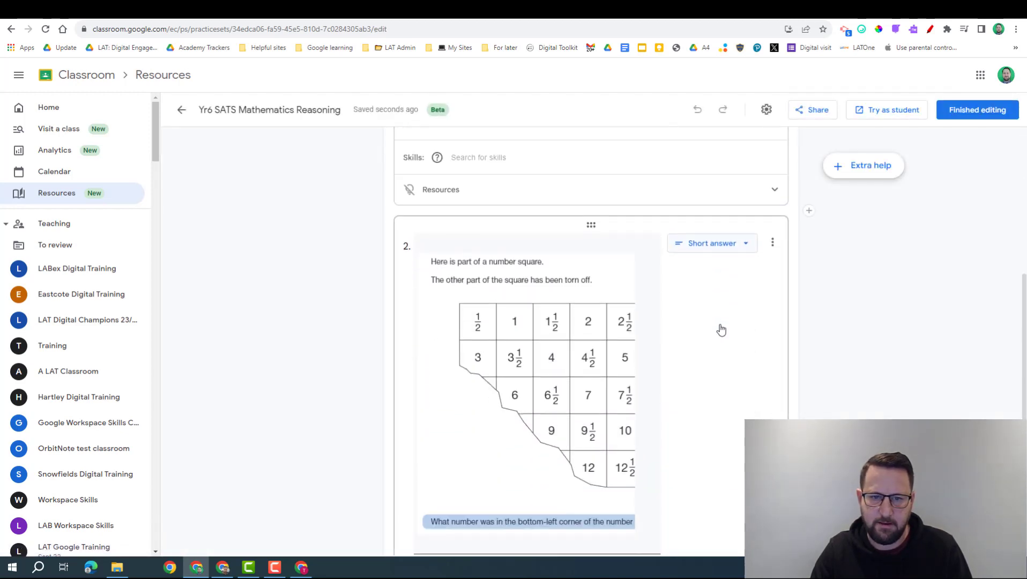
{"action": "scroll", "coordinate": [720, 328], "scroll_direction": "down", "scroll_amount": 6}
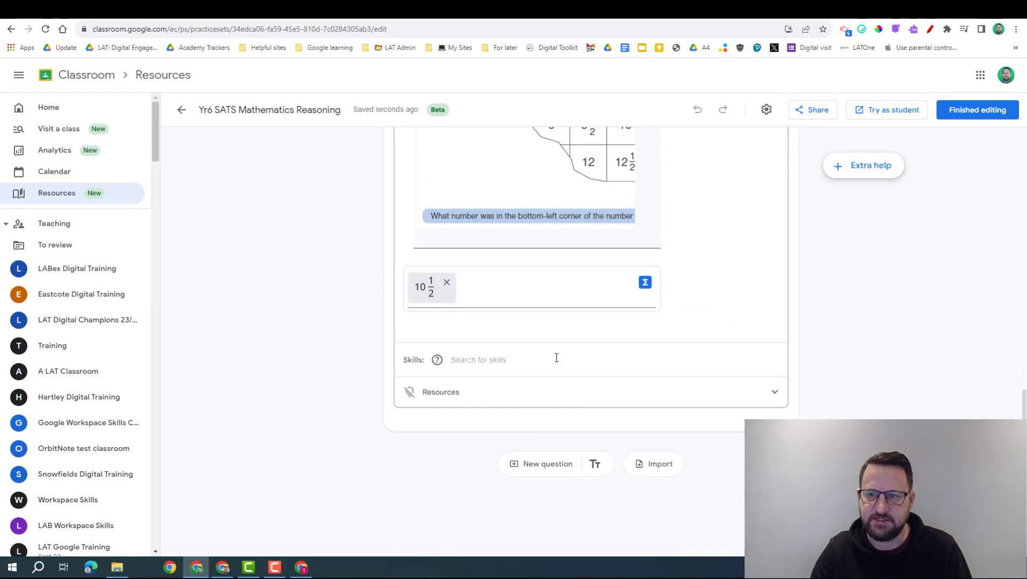
{"action": "scroll", "coordinate": [557, 358], "scroll_direction": "up", "scroll_amount": 10}
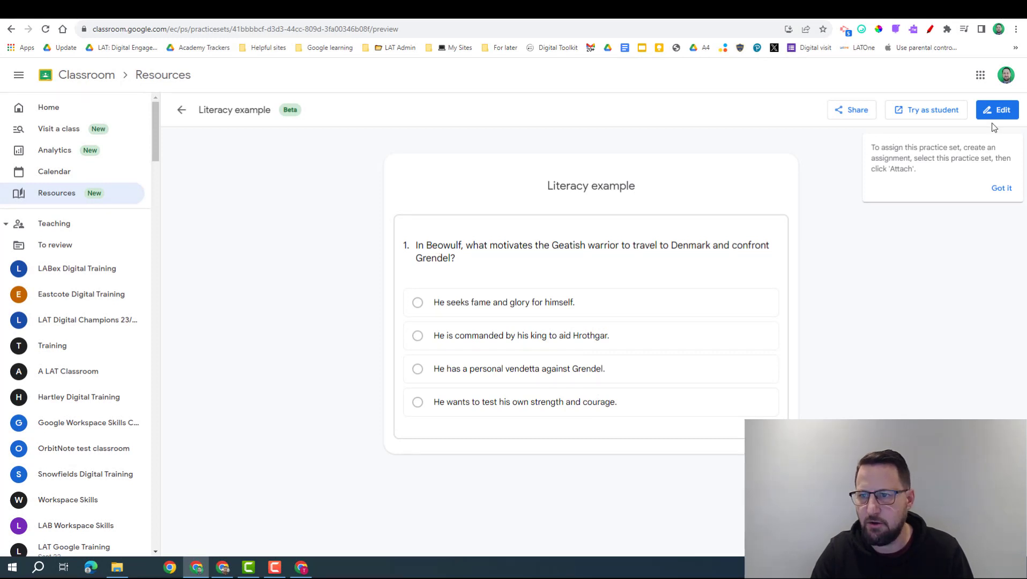
Step: Edit the Literacy example and expand question 1's suggested resources
{"action": "left_click", "coordinate": [999, 110]}
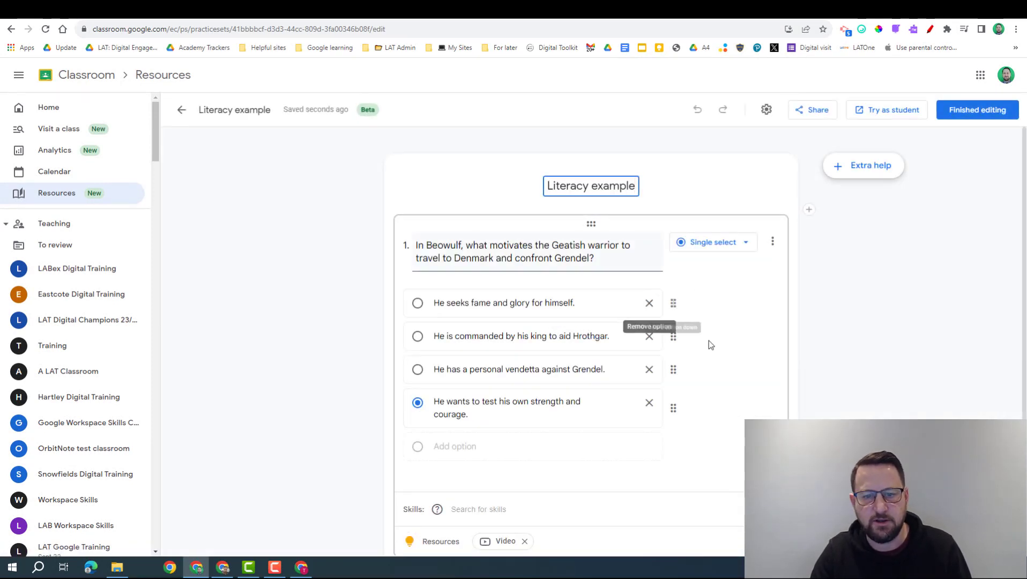
{"action": "scroll", "coordinate": [704, 433], "scroll_direction": "down", "scroll_amount": 2}
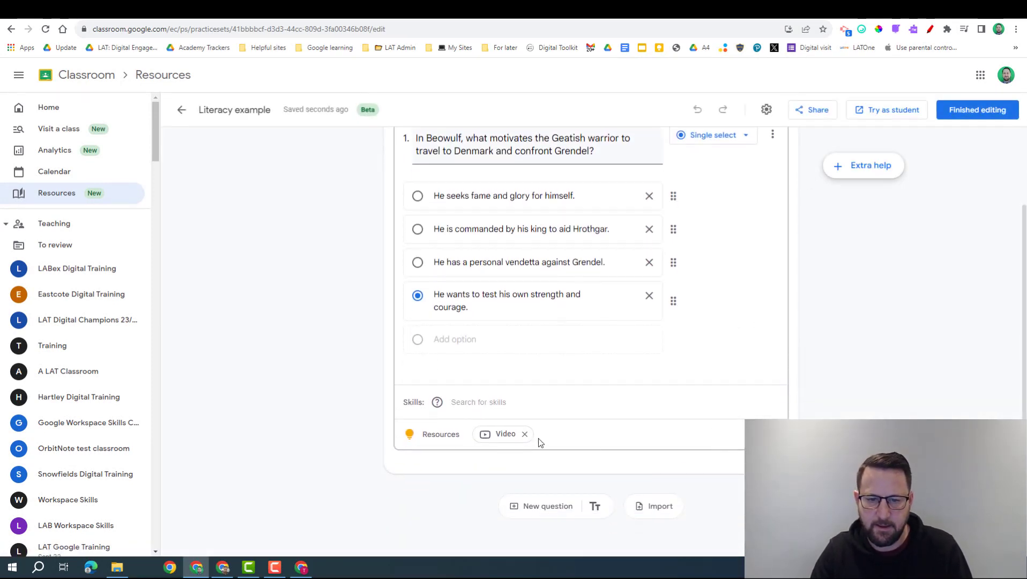
{"action": "left_click", "coordinate": [690, 442]}
{"action": "scroll", "coordinate": [590, 397], "scroll_direction": "down", "scroll_amount": 2}
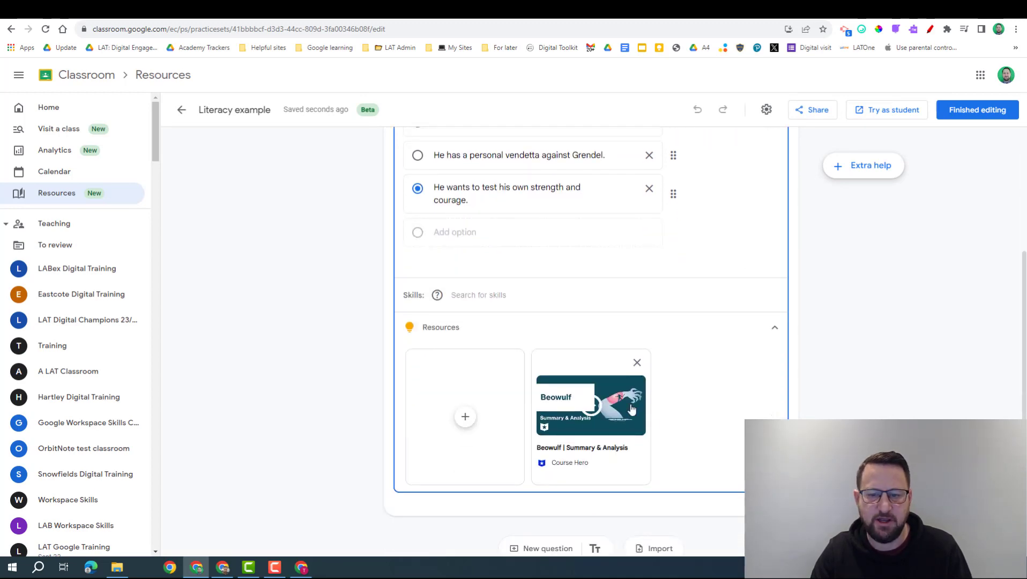
{"action": "scroll", "coordinate": [737, 416], "scroll_direction": "up", "scroll_amount": 4}
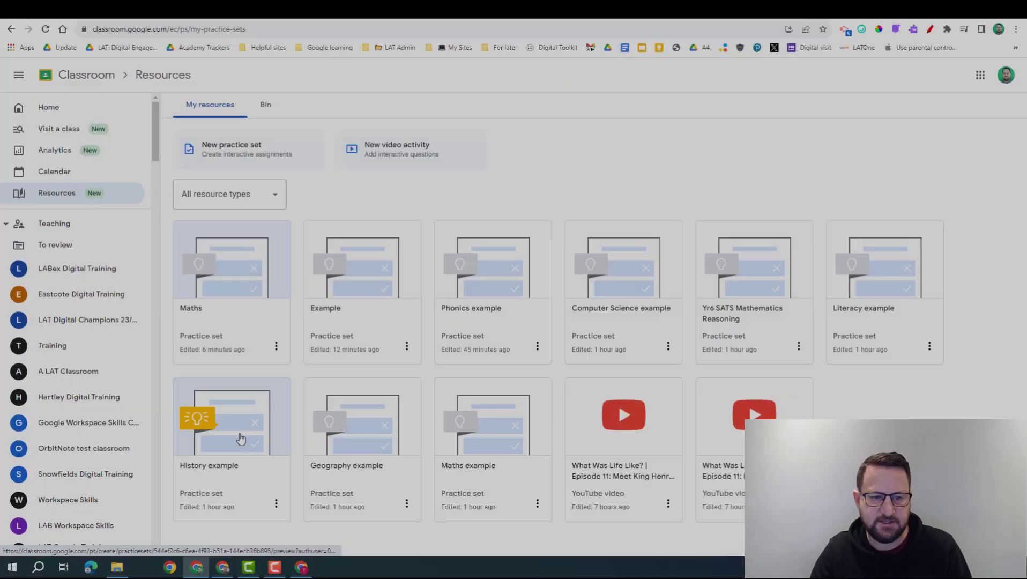
Step: Open the History example in the editor and expand its question's suggested resources
{"action": "left_click", "coordinate": [239, 438]}
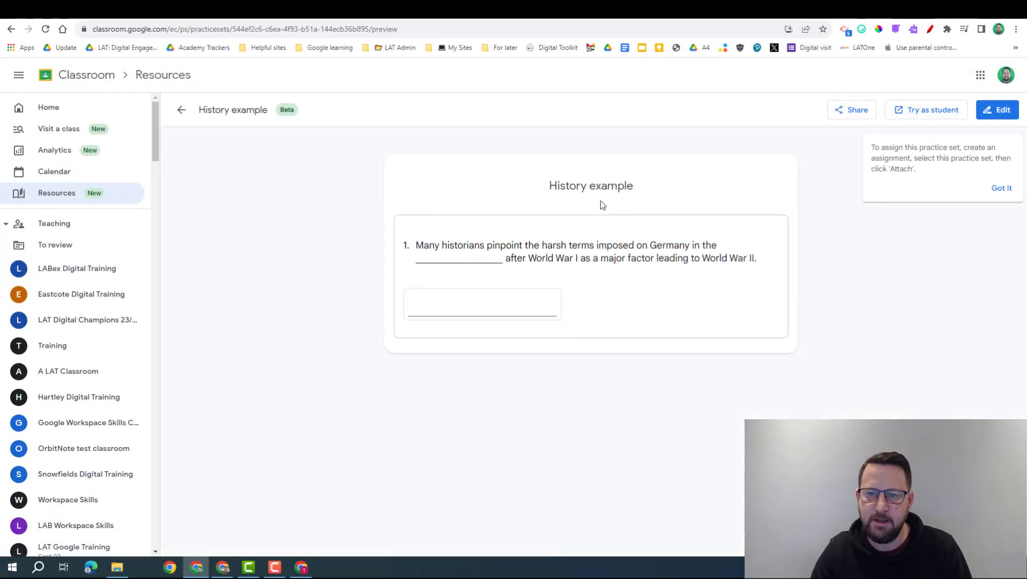
{"action": "left_click", "coordinate": [999, 110]}
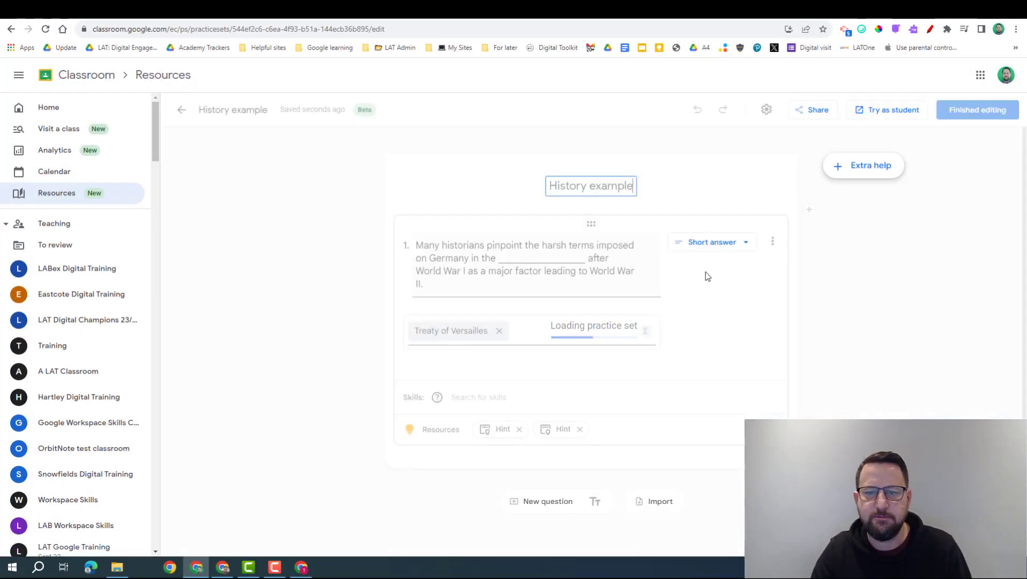
{"action": "scroll", "coordinate": [718, 322], "scroll_direction": "down", "scroll_amount": 1}
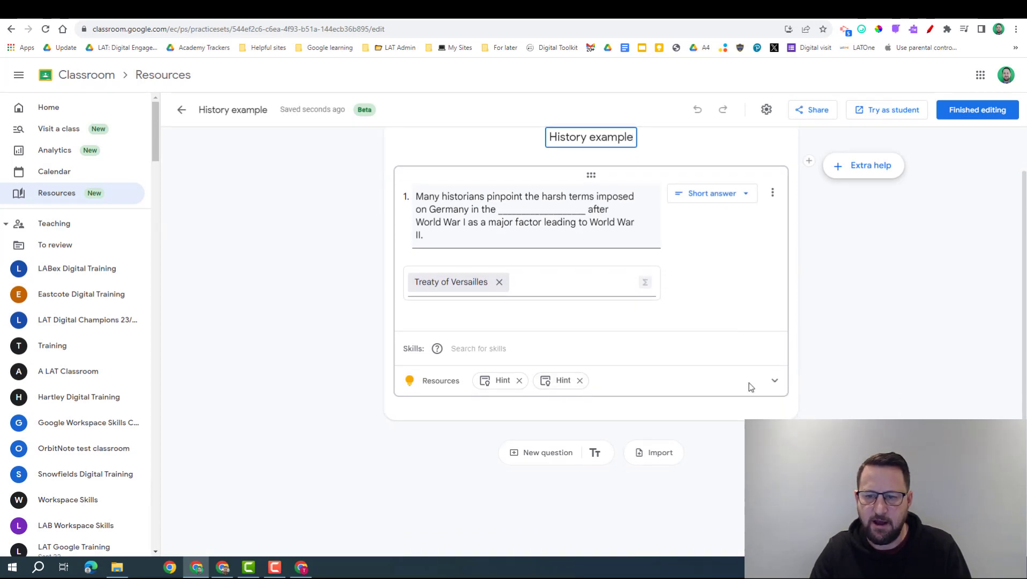
{"action": "left_click", "coordinate": [774, 381]}
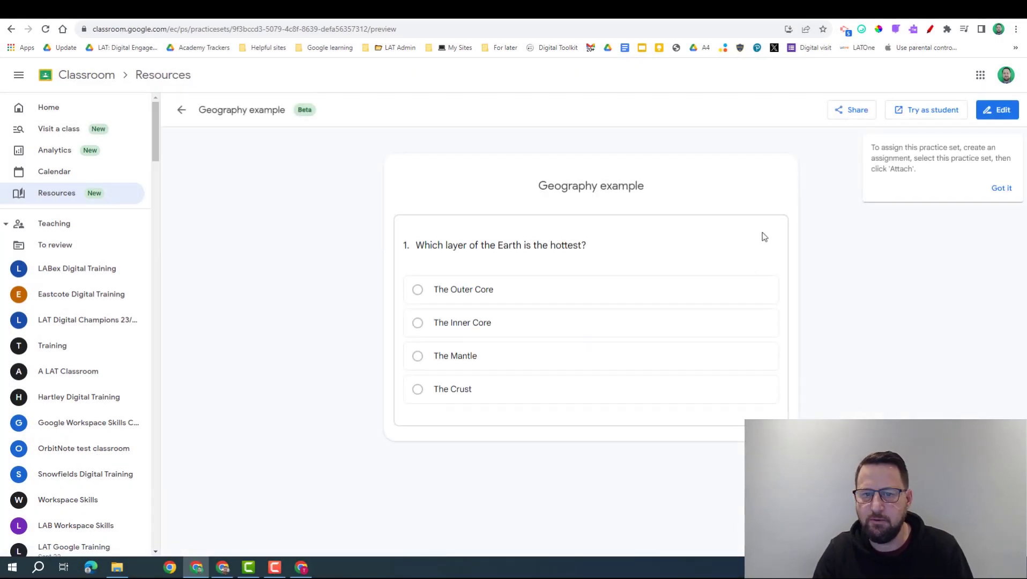
Step: Edit the Geography example to see the suggested Earth layers video, then open the Maths example
{"action": "left_click", "coordinate": [996, 110]}
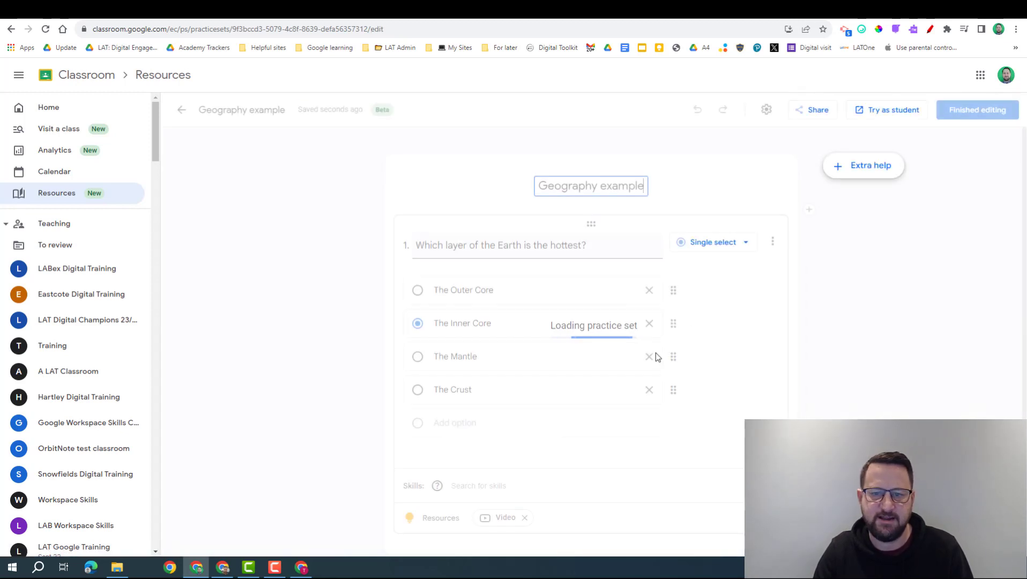
{"action": "scroll", "coordinate": [514, 327], "scroll_direction": "down", "scroll_amount": 2}
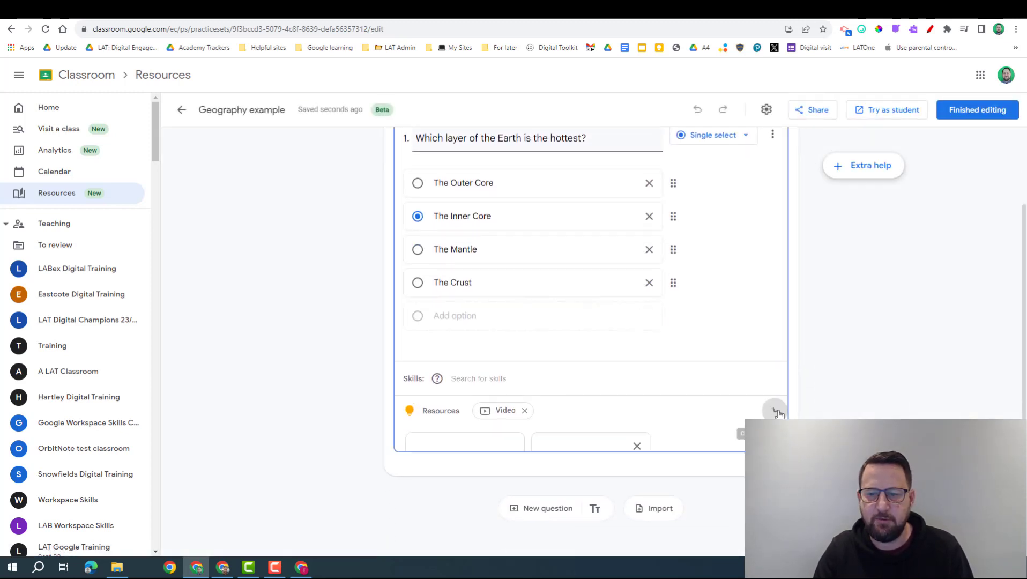
{"action": "left_click", "coordinate": [775, 411]}
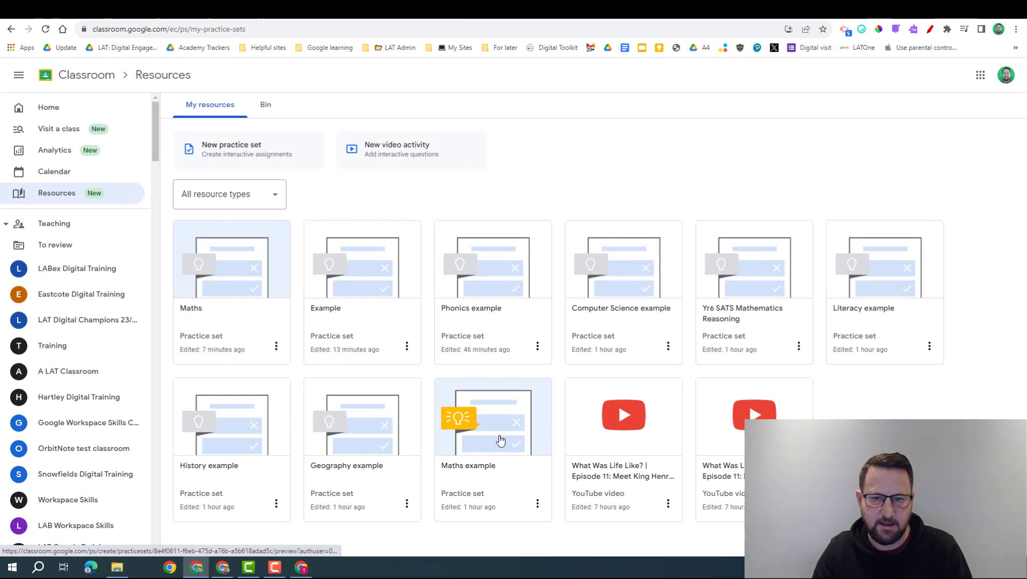
{"action": "left_click", "coordinate": [500, 439]}
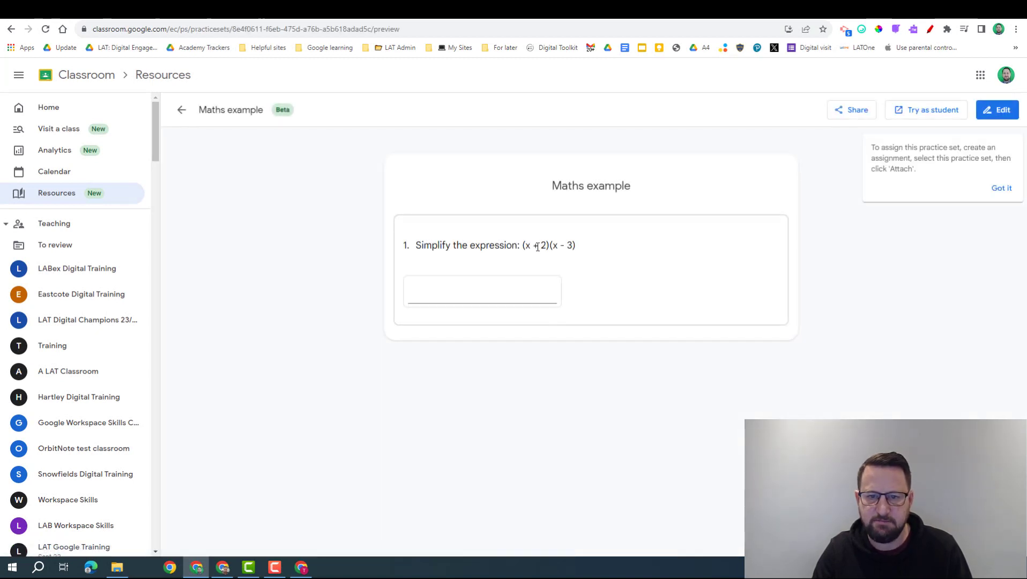
Step: Check the Maths example's suggested resources in the editor, finish editing and return to My resources
{"action": "left_click", "coordinate": [998, 110]}
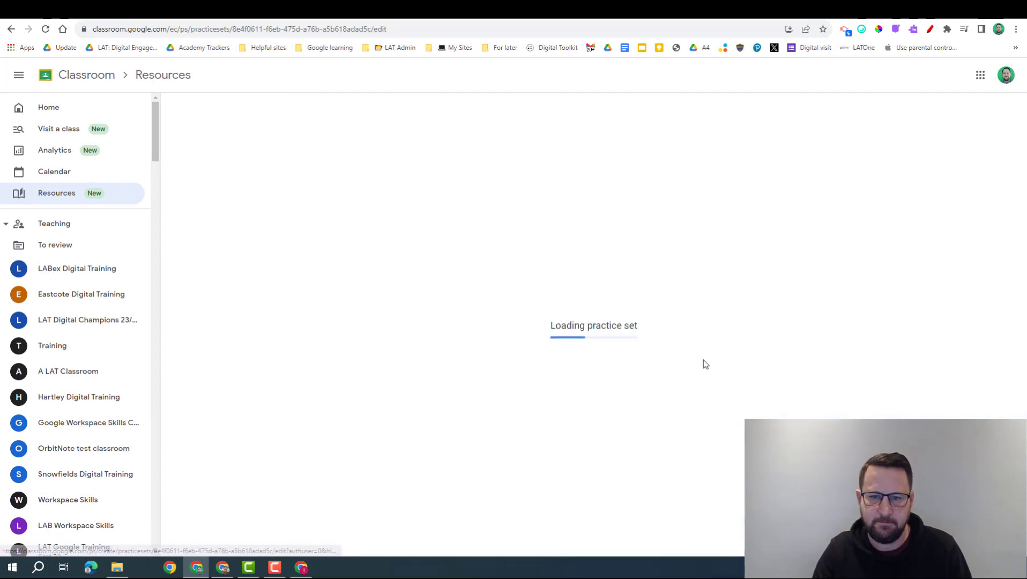
{"action": "left_click", "coordinate": [773, 393]}
{"action": "scroll", "coordinate": [660, 343], "scroll_direction": "down", "scroll_amount": 1}
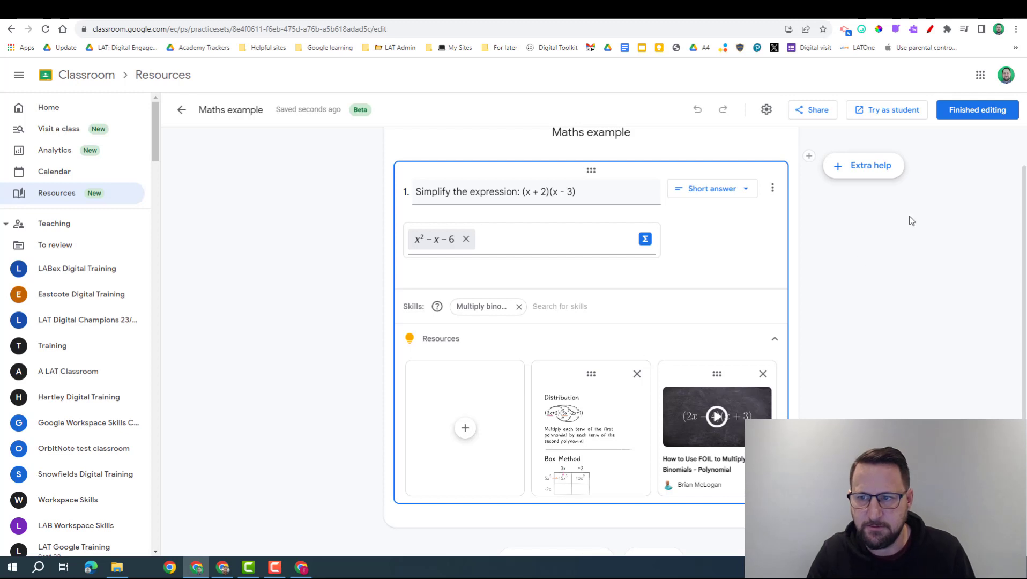
{"action": "left_click", "coordinate": [969, 111]}
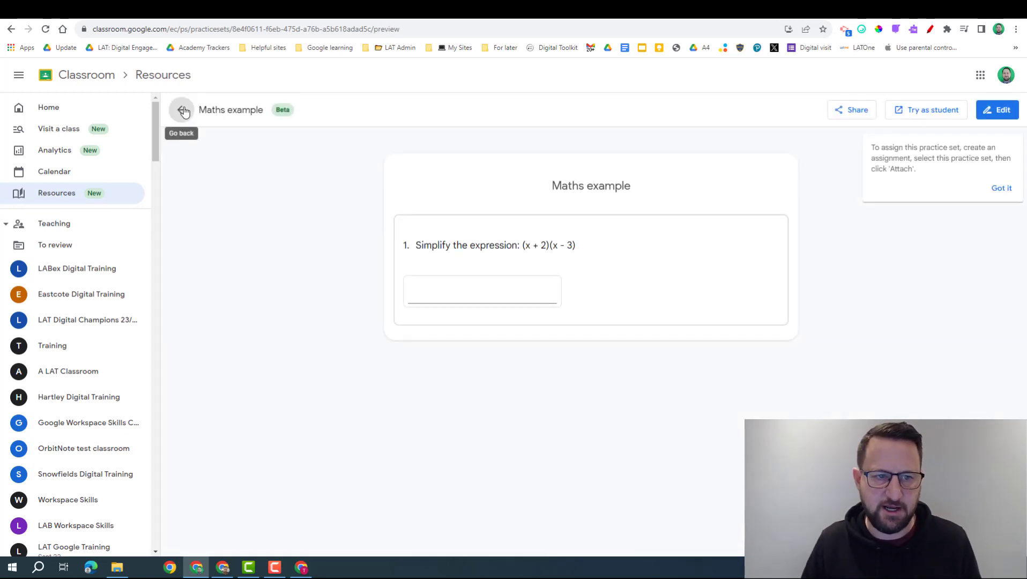
{"action": "left_click", "coordinate": [175, 117]}
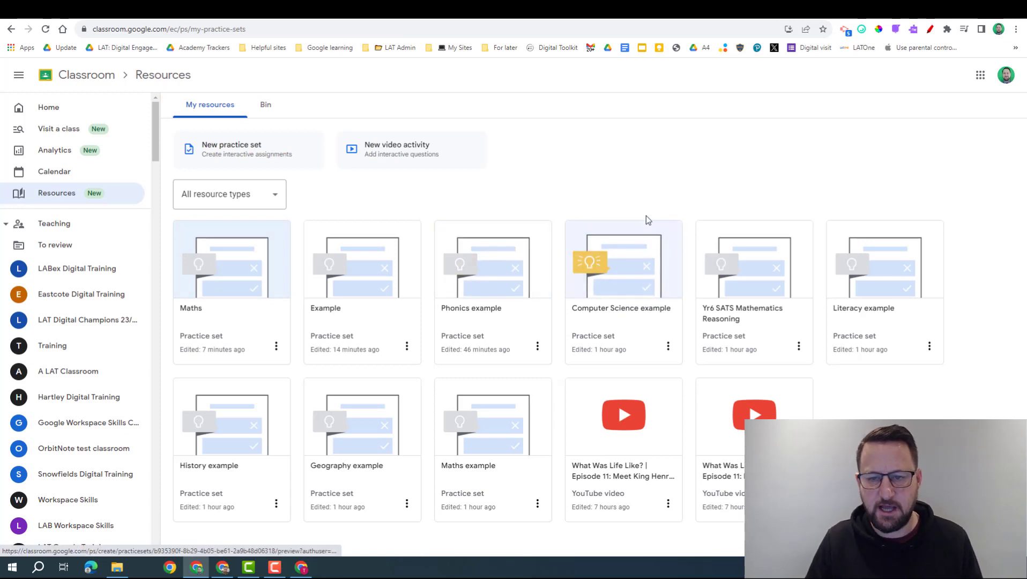